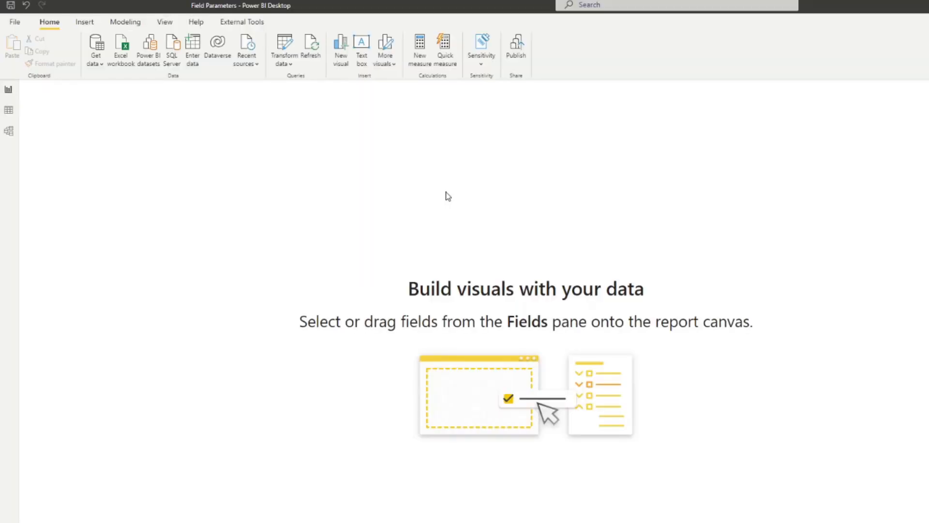
- Check in the global options that the Field parameters preview feature is enabled, then close the options
click(15, 23)
click(68, 186)
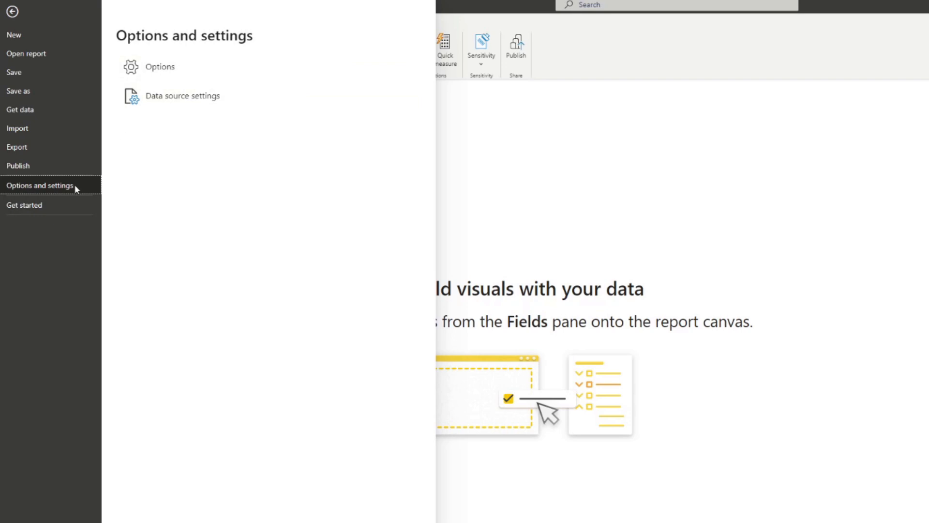
click(168, 71)
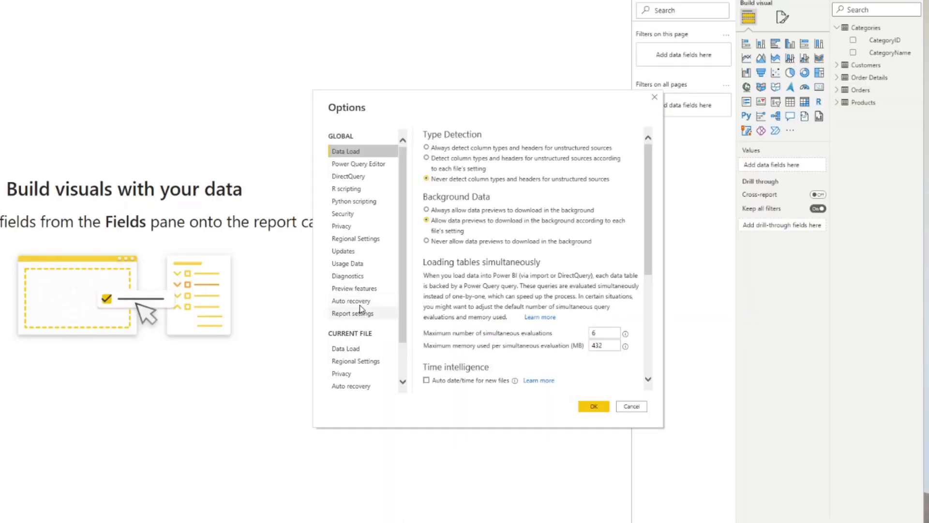
click(362, 289)
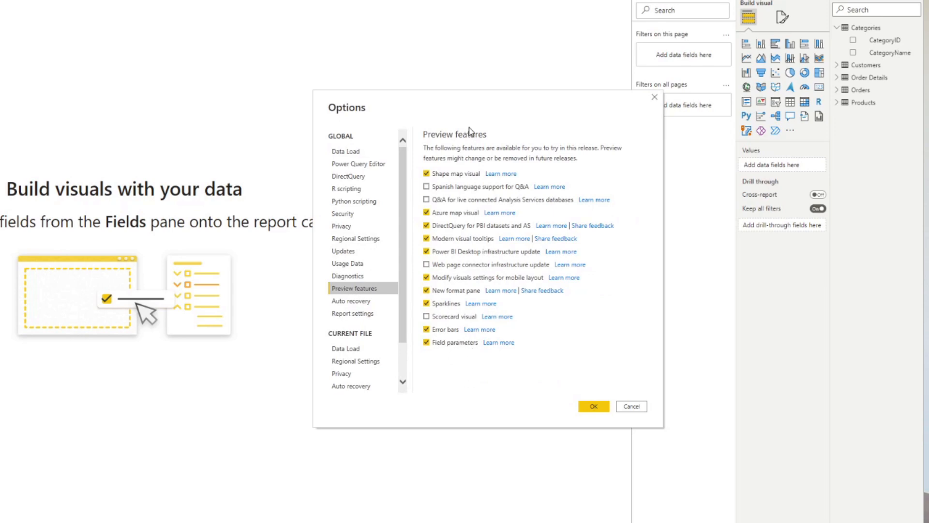
click(655, 98)
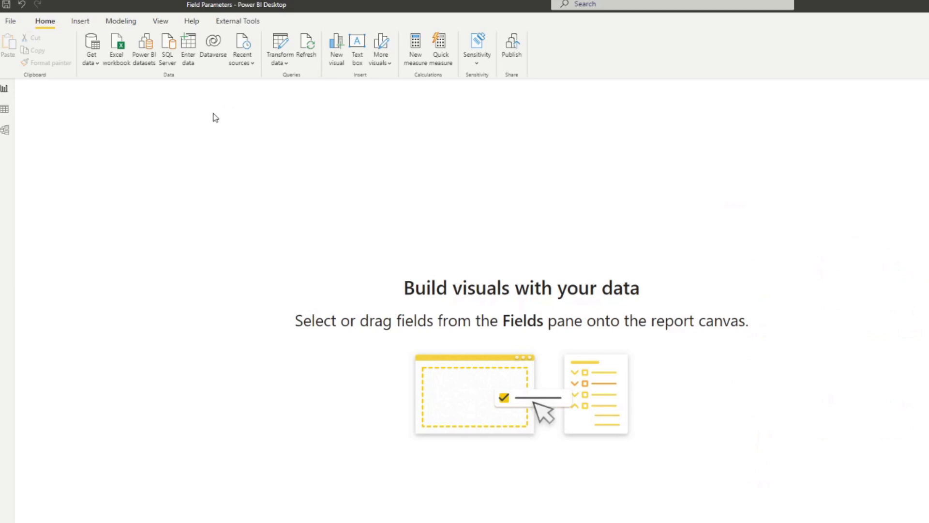
- Look at the available new parameter types, including Fields, without creating a parameter
click(121, 21)
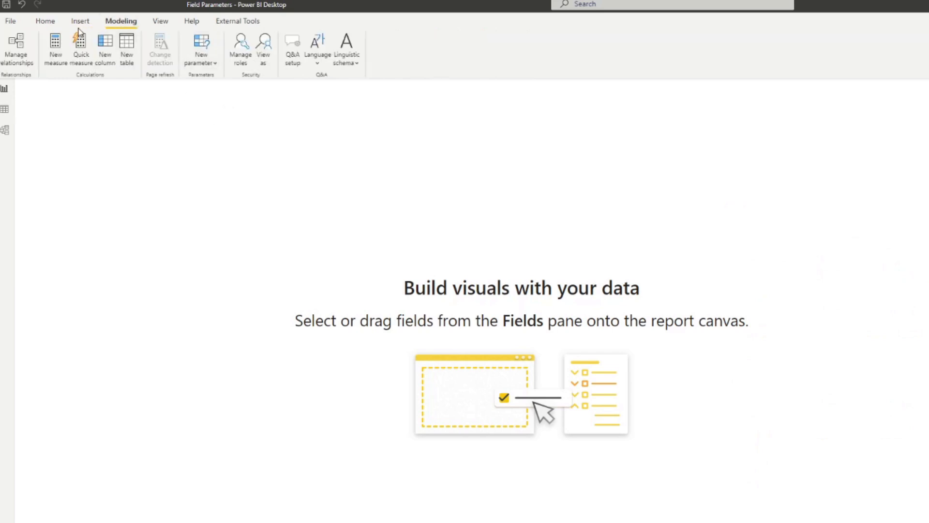
click(207, 66)
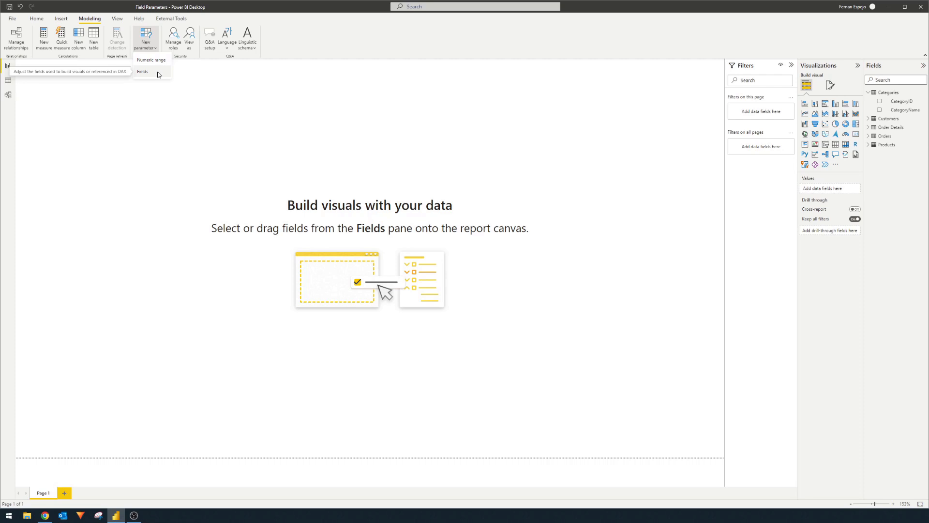
click(686, 171)
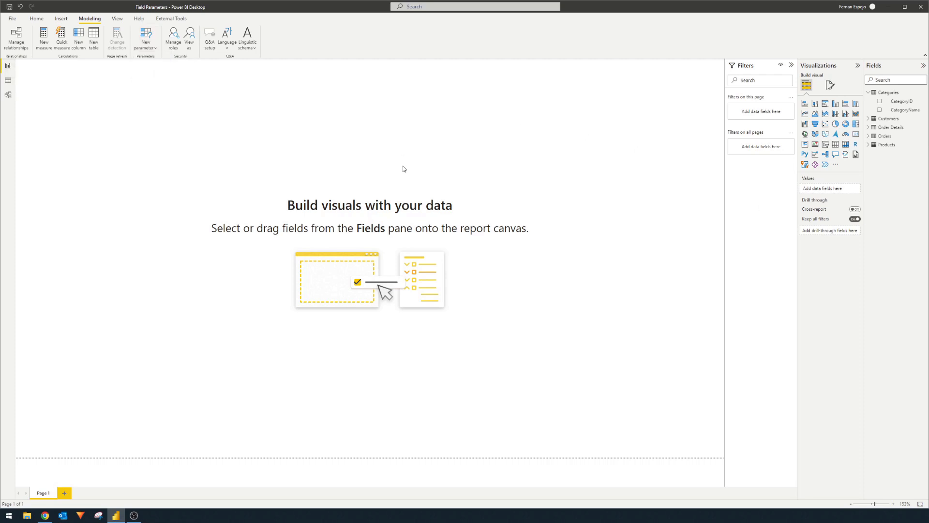
- Review the Categories table, the model relationships, and the UnitPrice and Quantity columns of the Order Details table
click(7, 86)
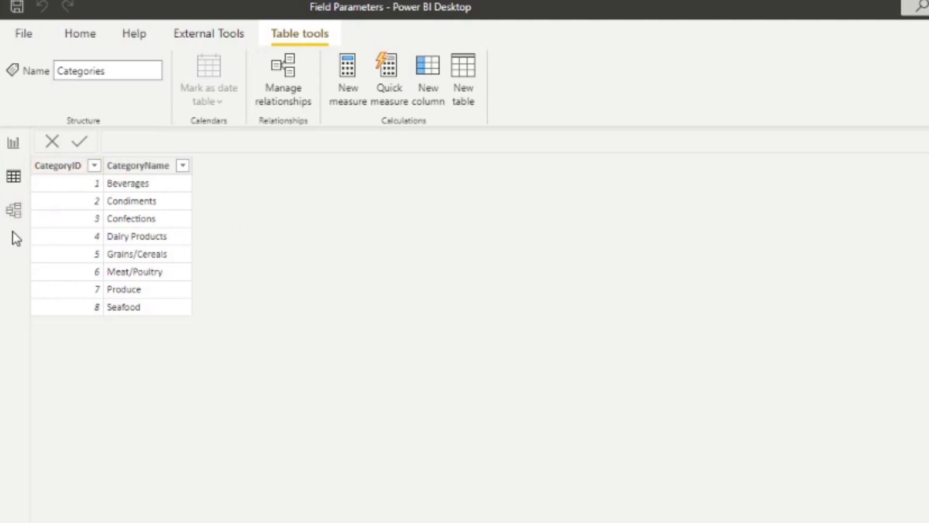
click(13, 210)
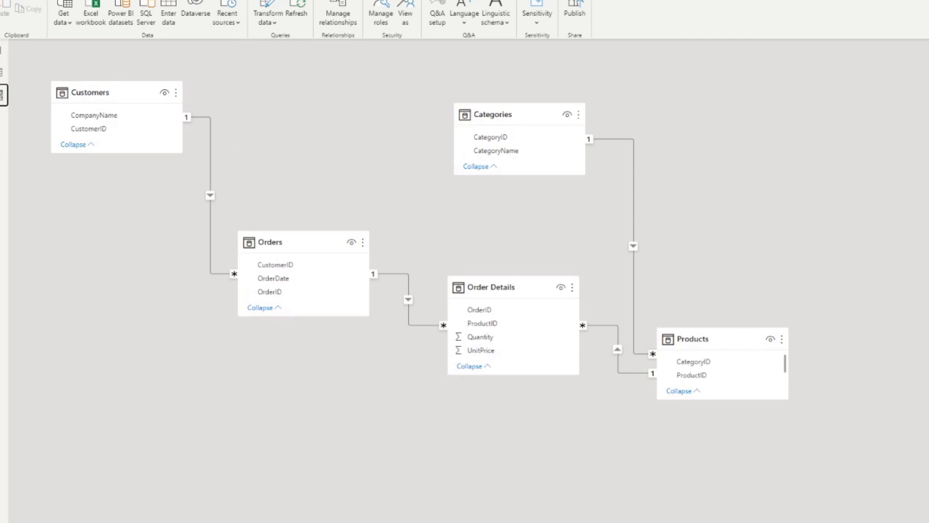
click(2, 75)
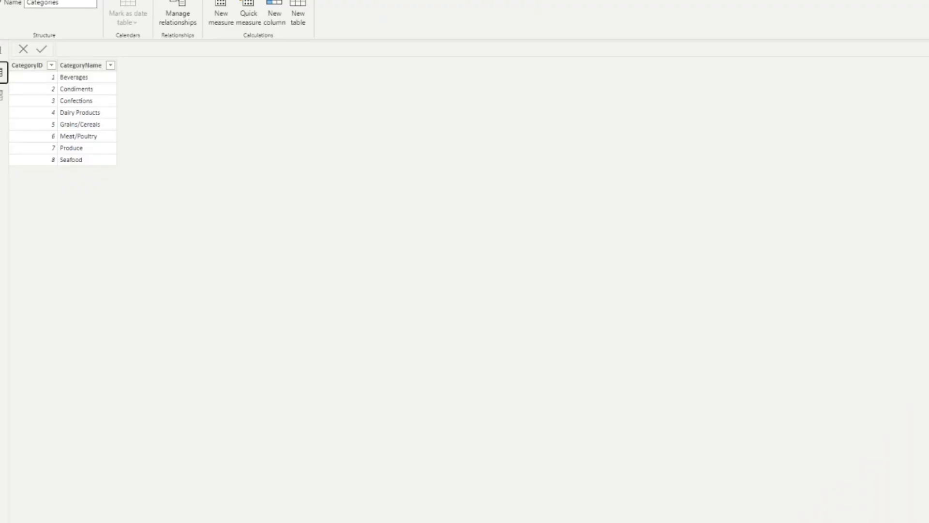
click(926, 135)
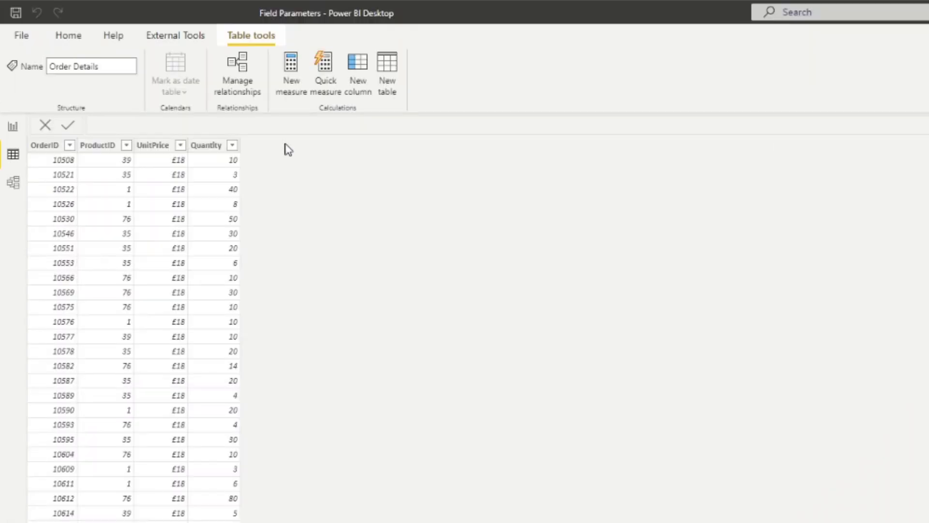
click(155, 149)
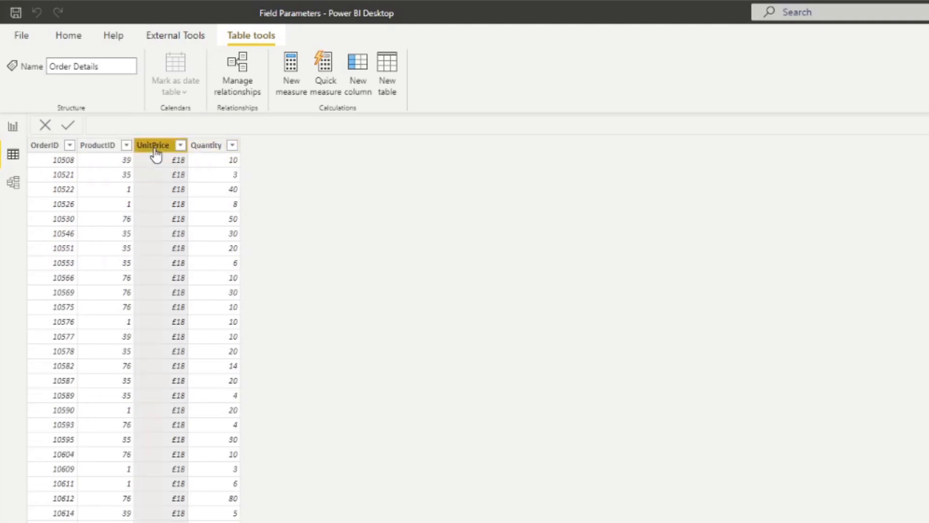
click(204, 147)
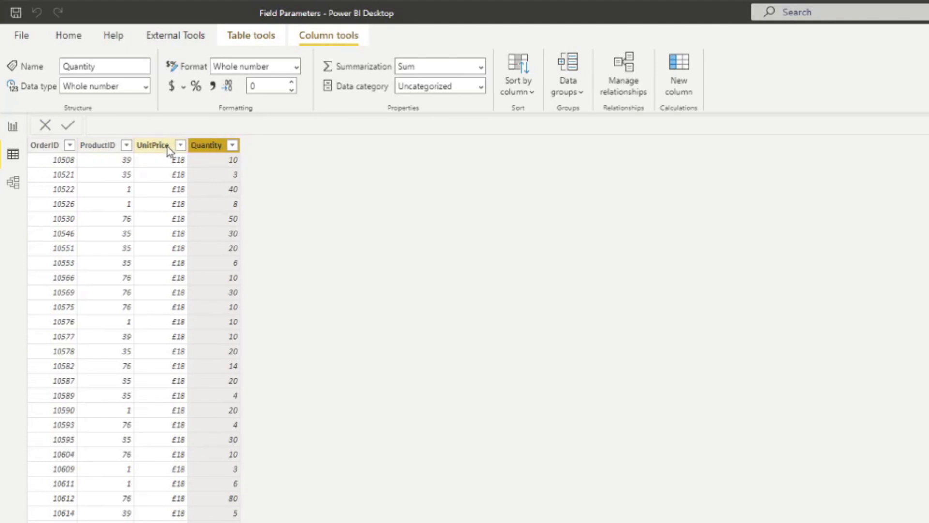
- Create the measure Total Sales = SUMX('Order Details', 'Order Details'[UnitPrice] * 'Order Details'[Quantity]) in the Order Details table
click(69, 38)
click(507, 86)
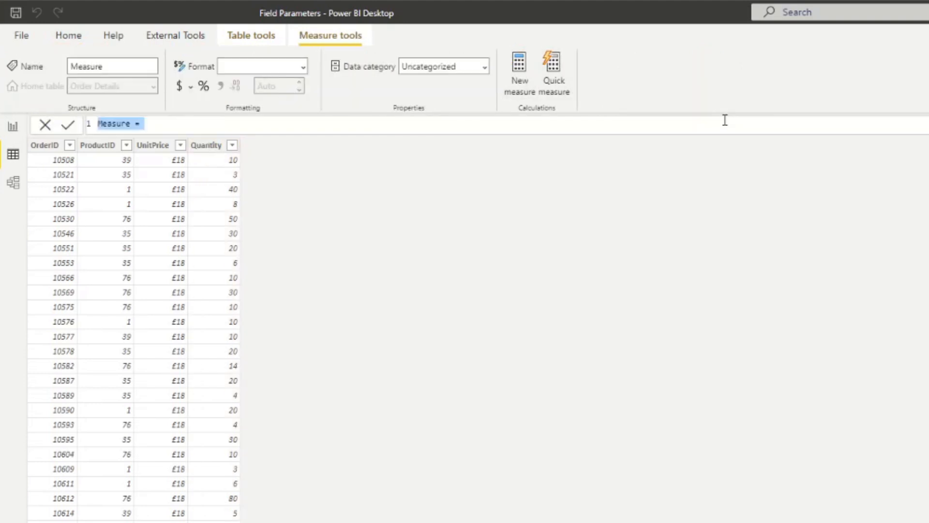
key(BackSpace)
text(Total Sales = SU)
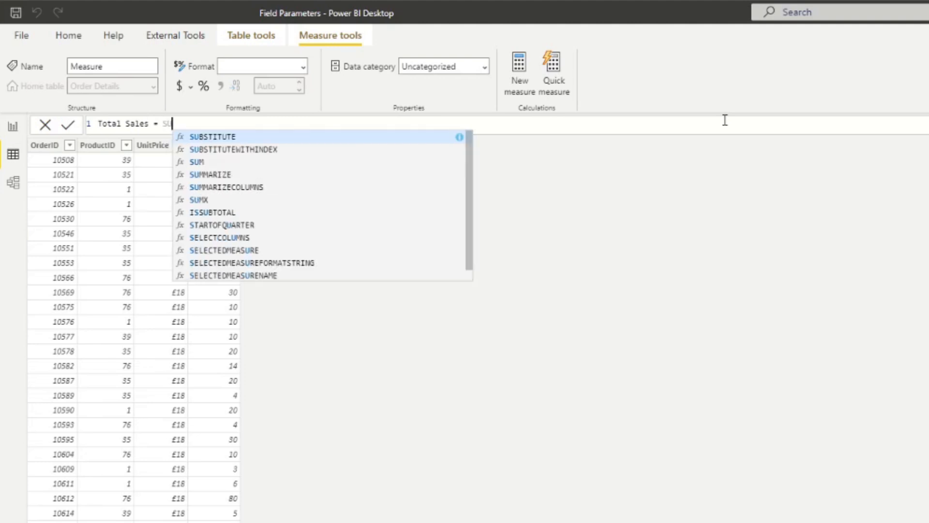
text(MX()
key(BackSpace)
key(BackSpace)
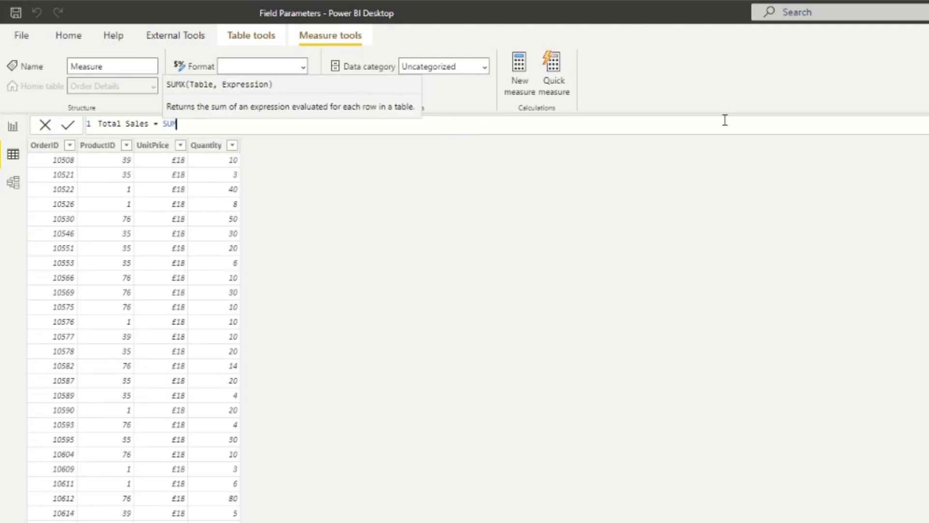
key(BackSpace)
key(BackSpace)
key(BackSpace)
text(SUM)
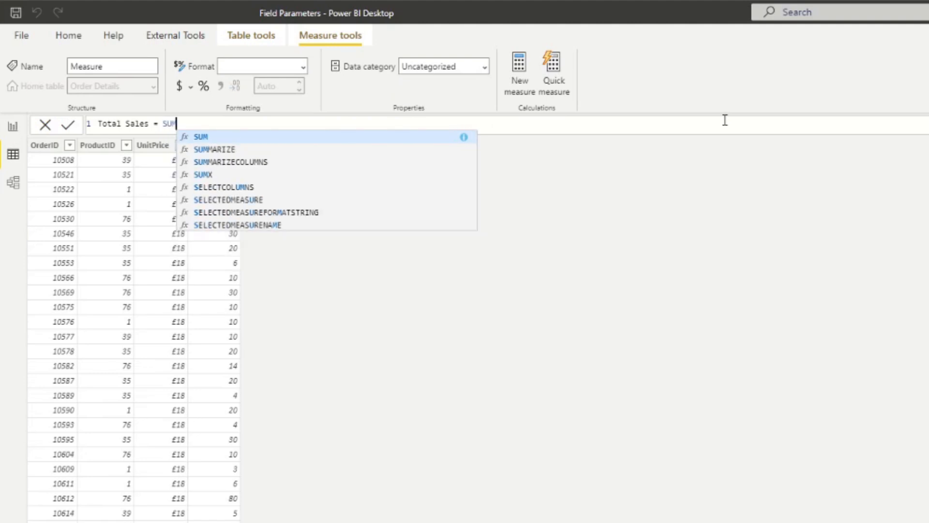
text(X('Order Details')
text(, 'Order Details'[)
text(Unitpr)
key(Tab)
text(* P)
key(BackSpace)
text(Quan)
key(Tab)
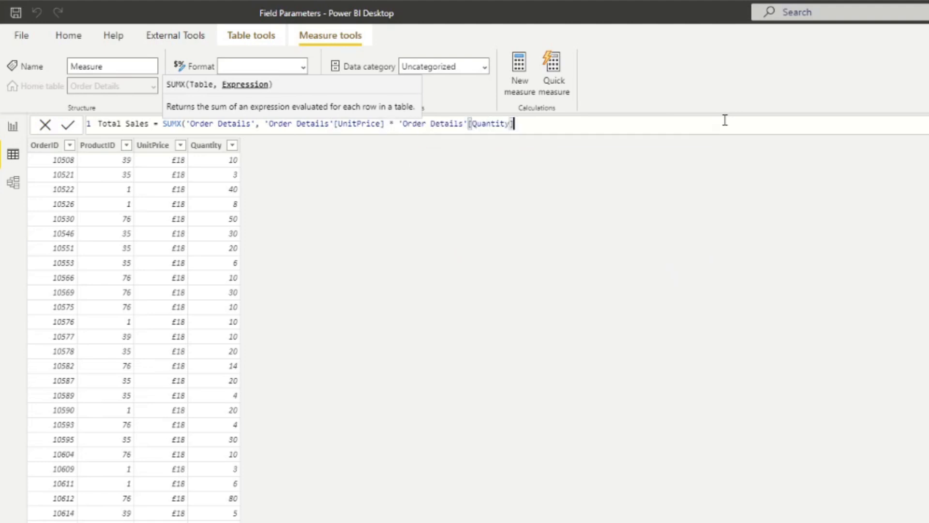
text())
key(Return)
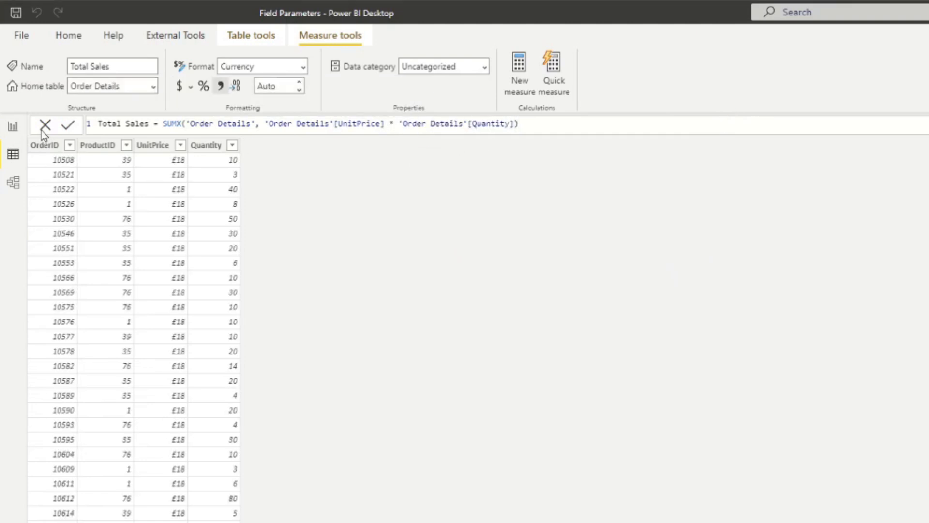
- Build a column chart of Total Sales by CategoryName on the report page, positioned near the middle and enlarged
click(13, 127)
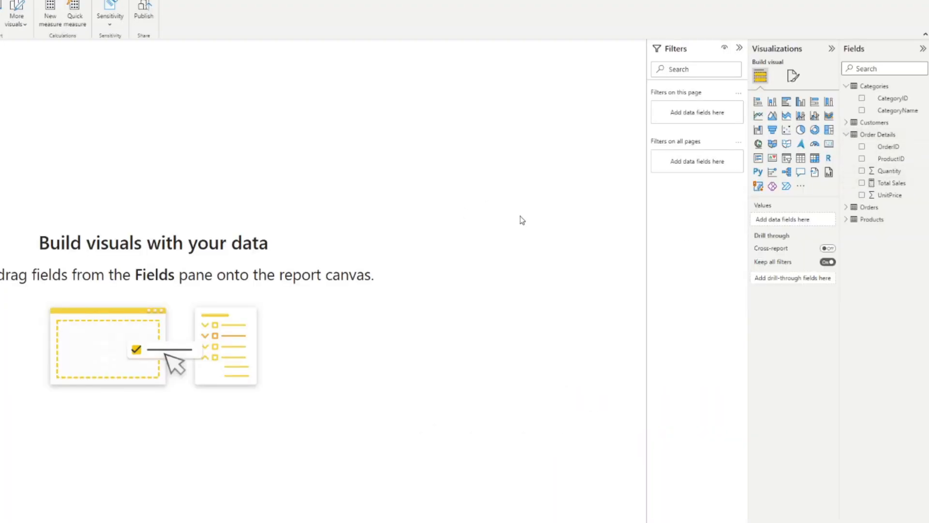
drag(890, 183, 359, 176)
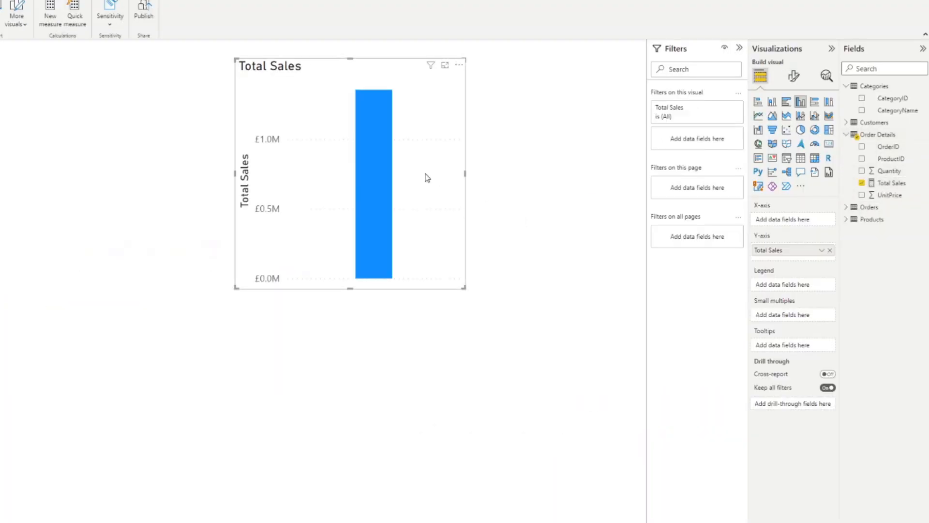
drag(341, 79, 324, 162)
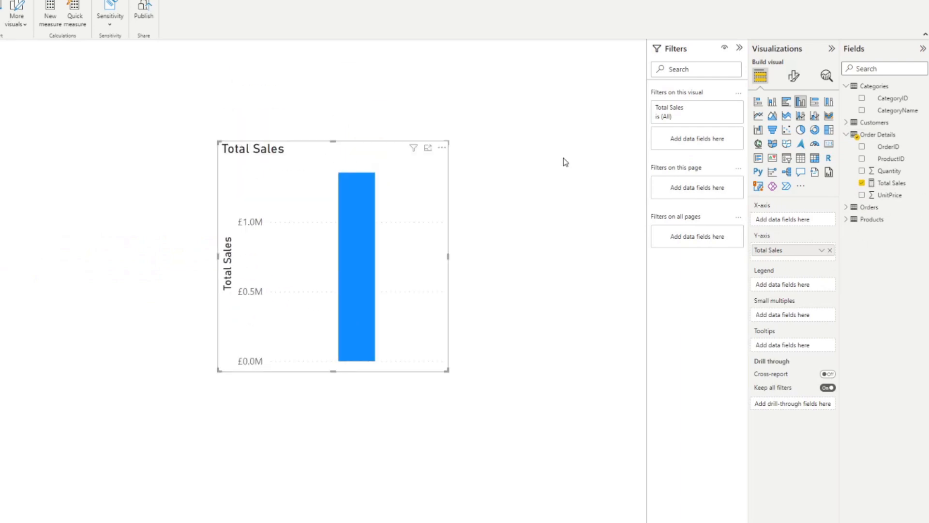
drag(896, 113, 336, 300)
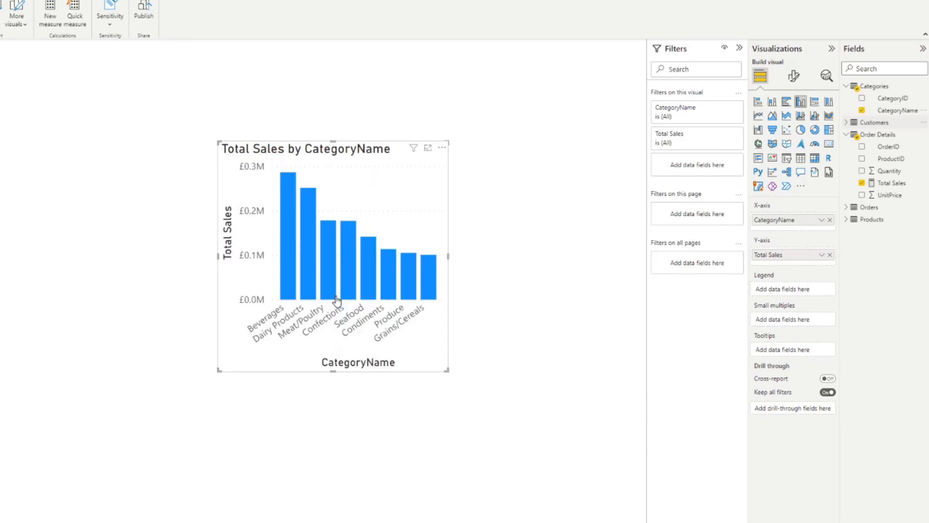
drag(447, 371, 574, 406)
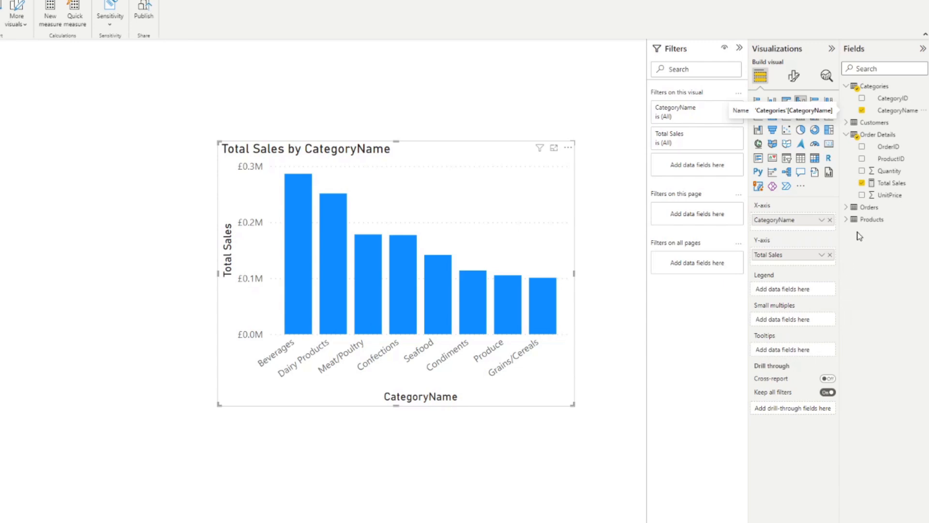
- Replace CategoryName with ProductName from the Products table on the column chart's X-axis
click(847, 221)
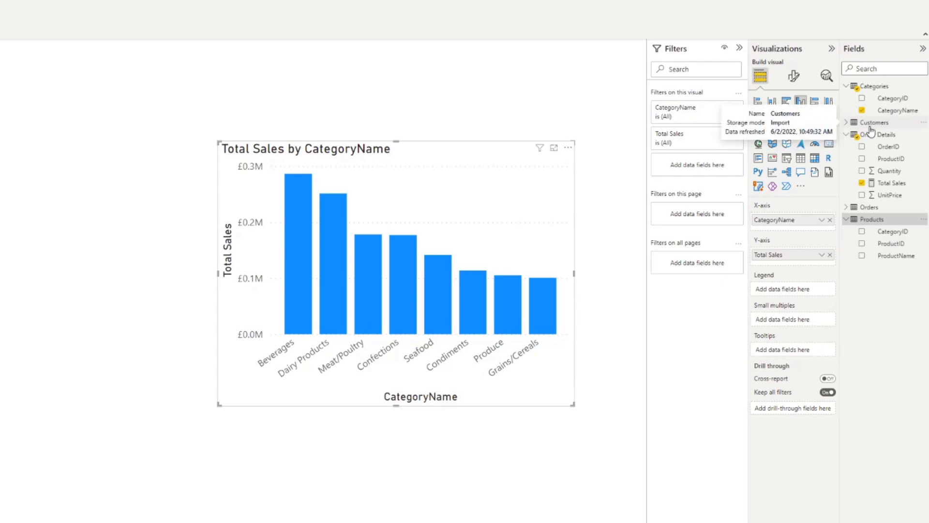
drag(893, 256, 827, 225)
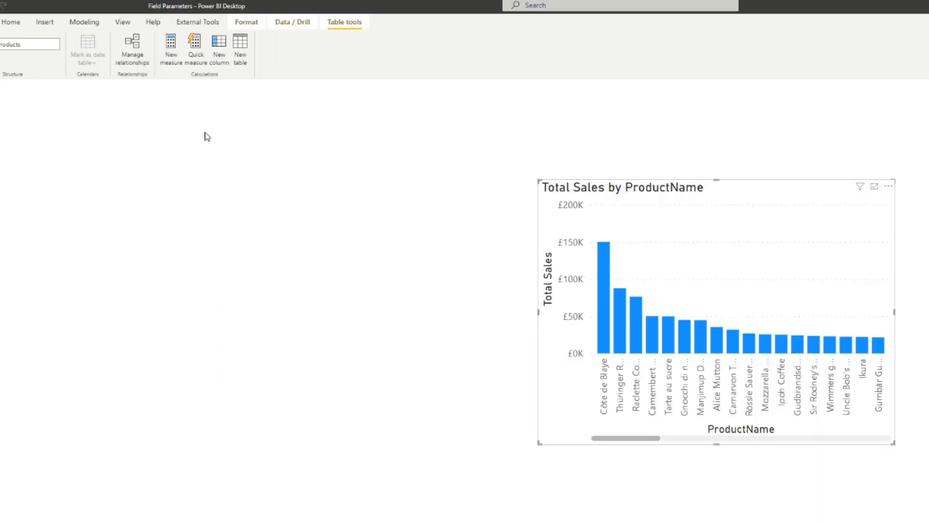
- Start a new fields parameter and name it Slice By
click(84, 22)
click(161, 62)
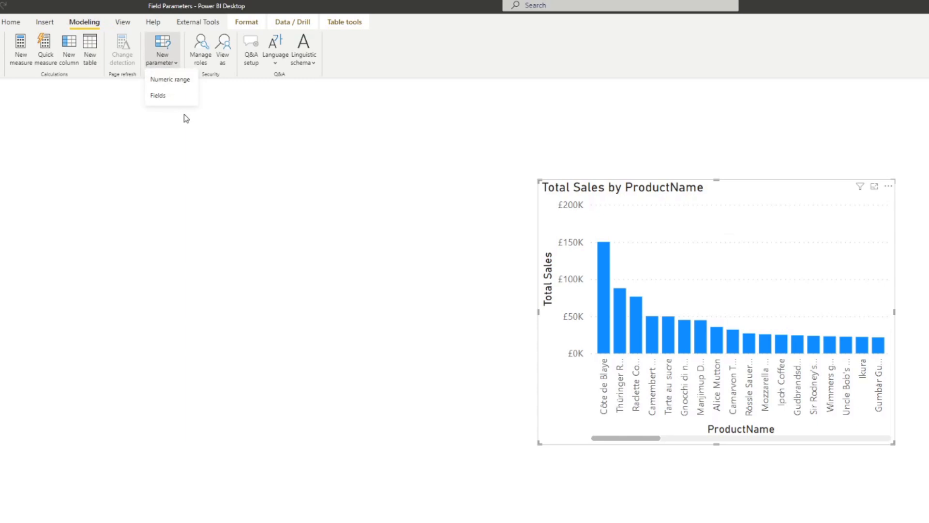
click(172, 95)
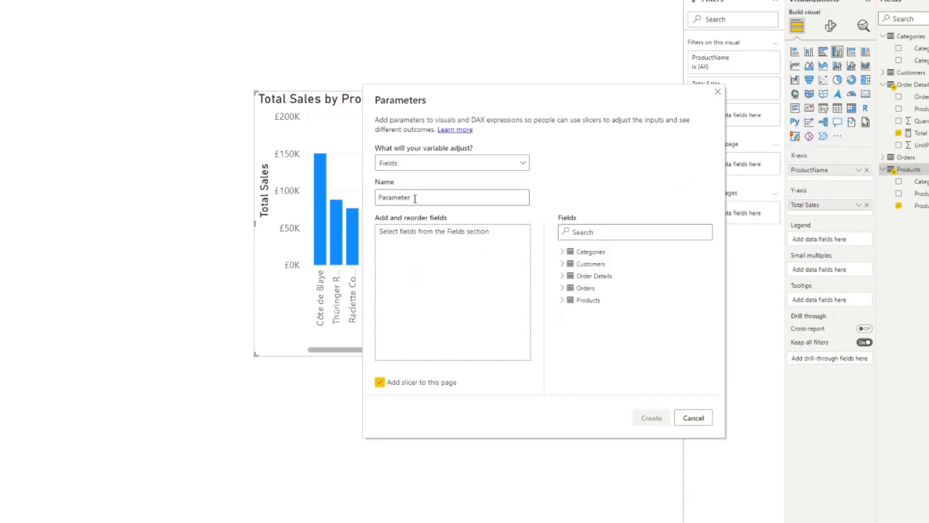
double_click(415, 199)
text(Slice By)
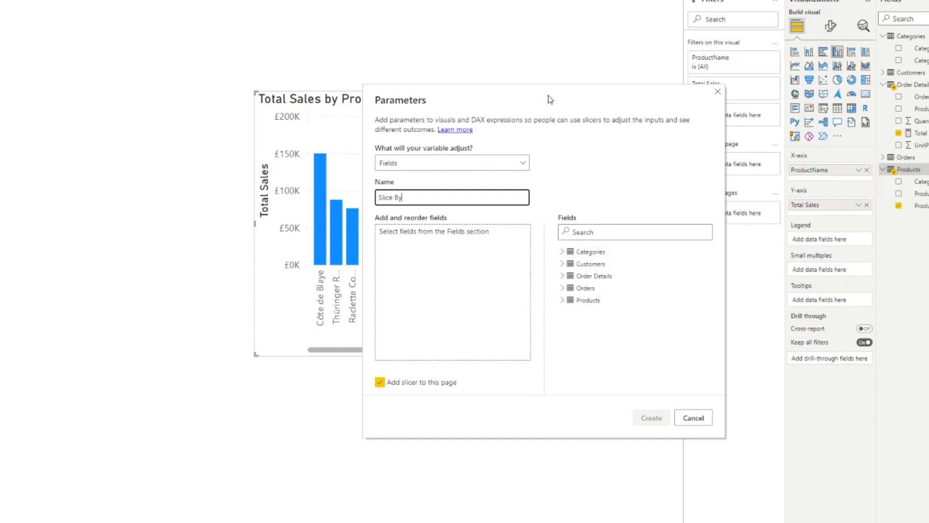
- Add ProductName from Products and CompanyName from Customers to the Slice By parameter's fields
click(562, 301)
drag(611, 337, 473, 286)
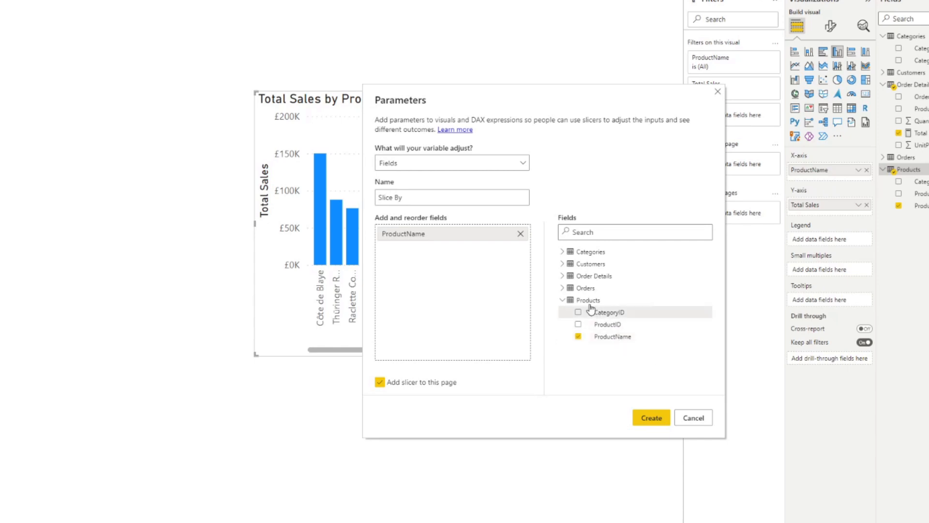
click(562, 264)
drag(615, 276, 453, 254)
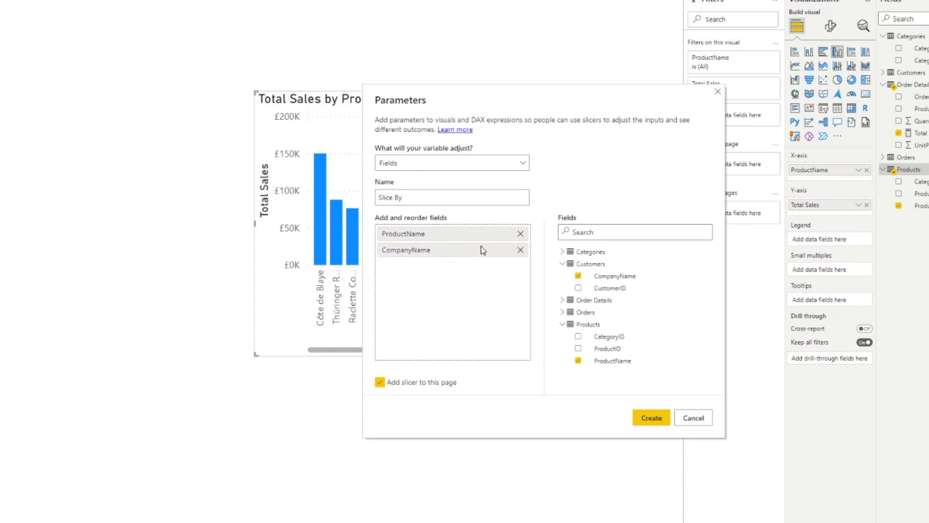
- Rename the parameter's ProductName entry to Product and its CompanyName entry to Customer
double_click(425, 235)
click(457, 229)
key(BackSpace)
key(BackSpace)
key(BackSpace)
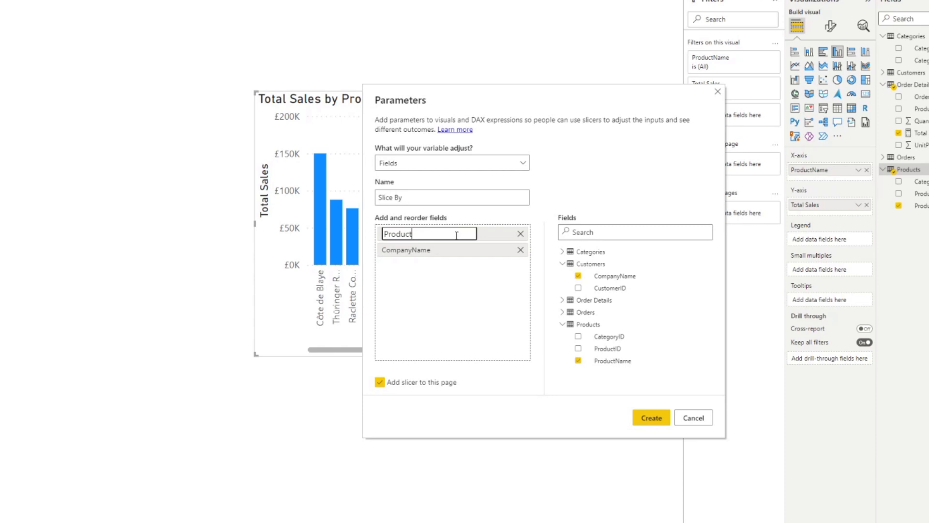
key(Return)
double_click(432, 250)
click(444, 250)
key(ctrl+a)
text(Customer)
key(Return)
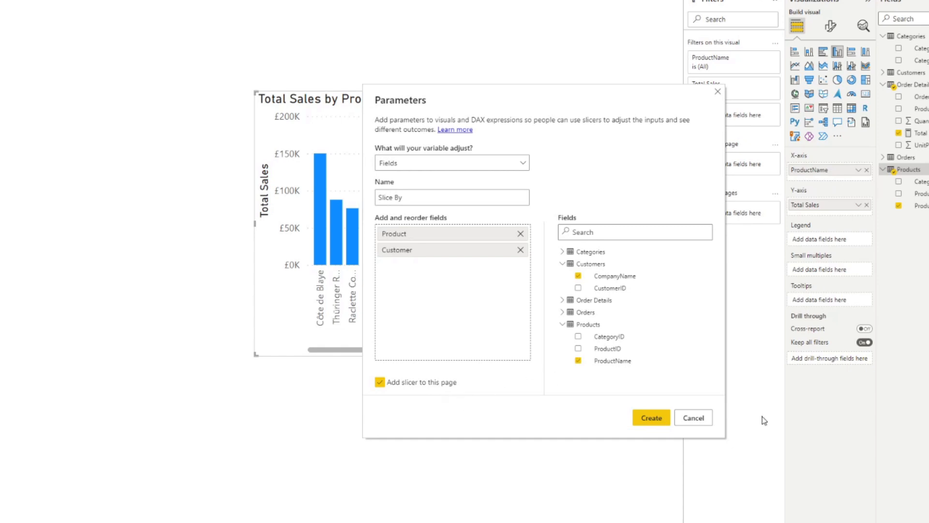
- Create the Slice By parameter with its page slicer and place the slicer beside the Total Sales chart
click(652, 418)
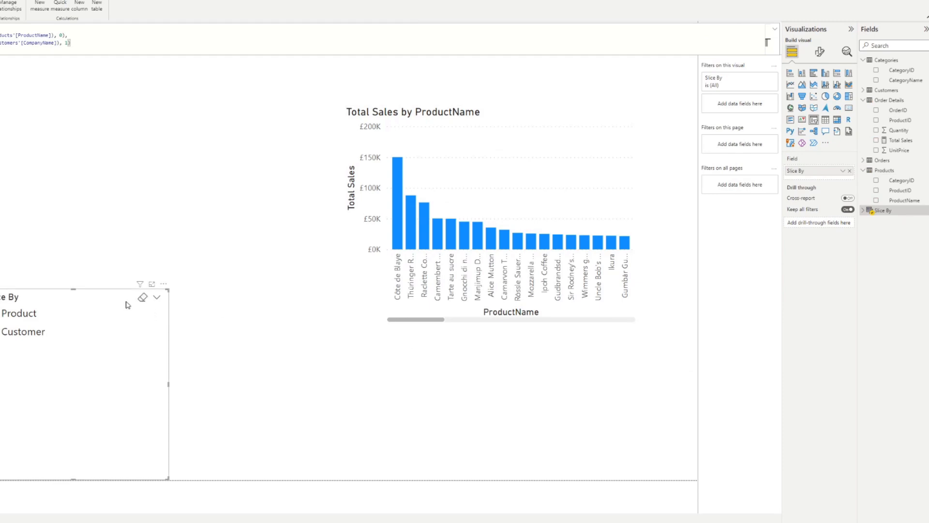
drag(128, 291, 269, 124)
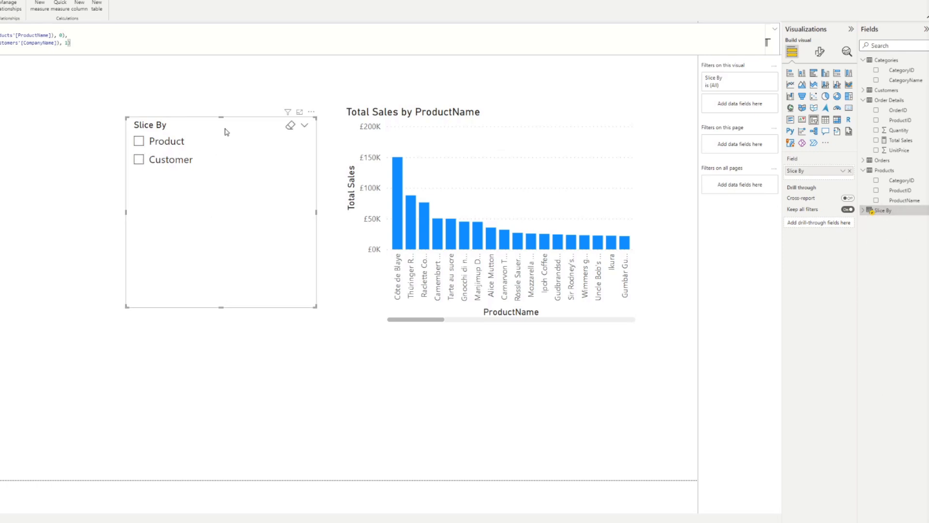
- Shift the Slice By slicer slightly and set its orientation to Horizontal
drag(228, 130, 218, 125)
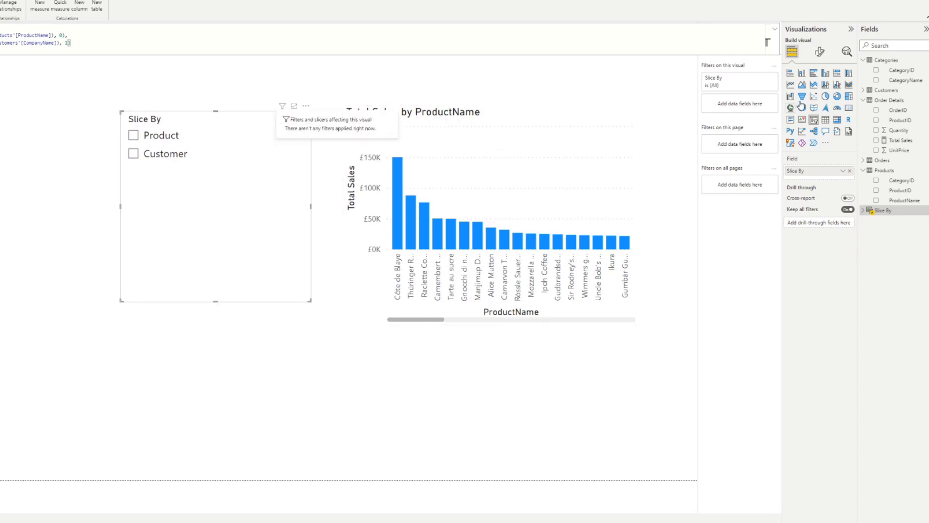
click(819, 51)
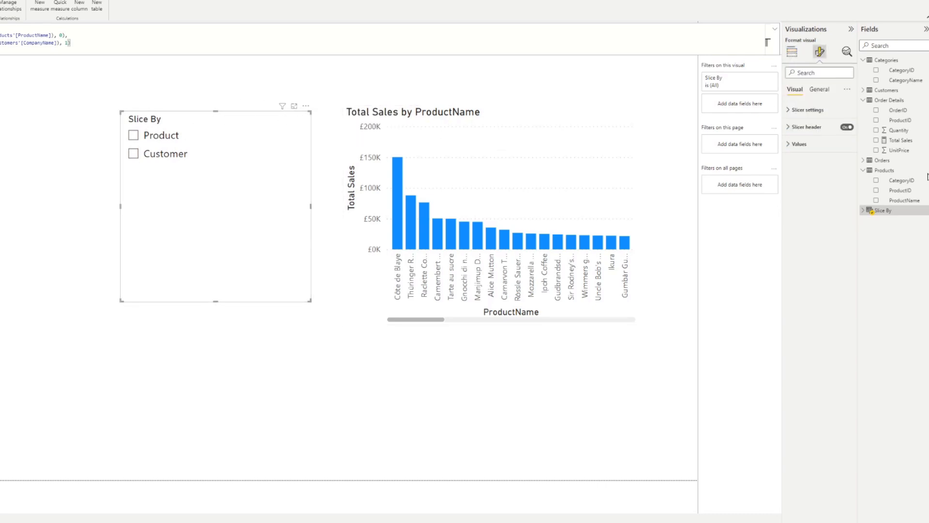
click(819, 110)
click(819, 148)
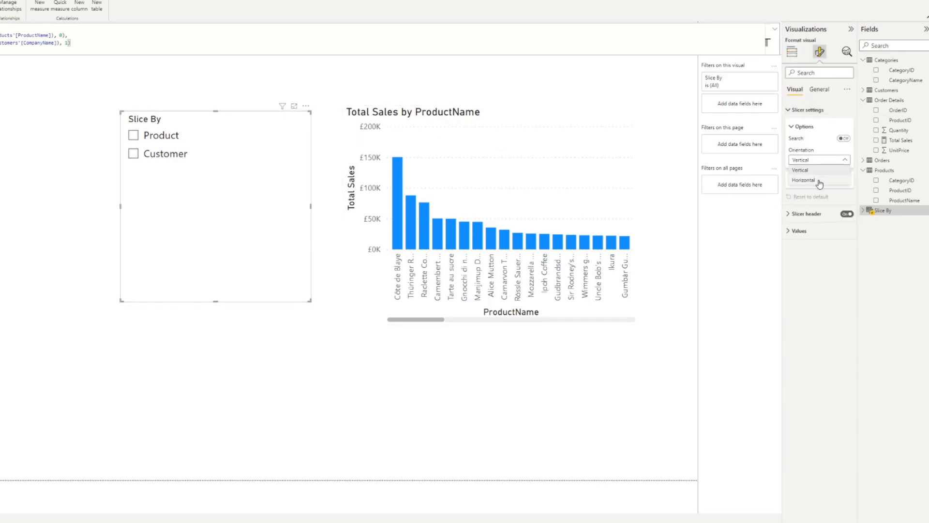
click(816, 170)
- Move the Total Sales chart lower on the page and turn off the Slice By slicer's header
drag(437, 115, 410, 180)
click(199, 118)
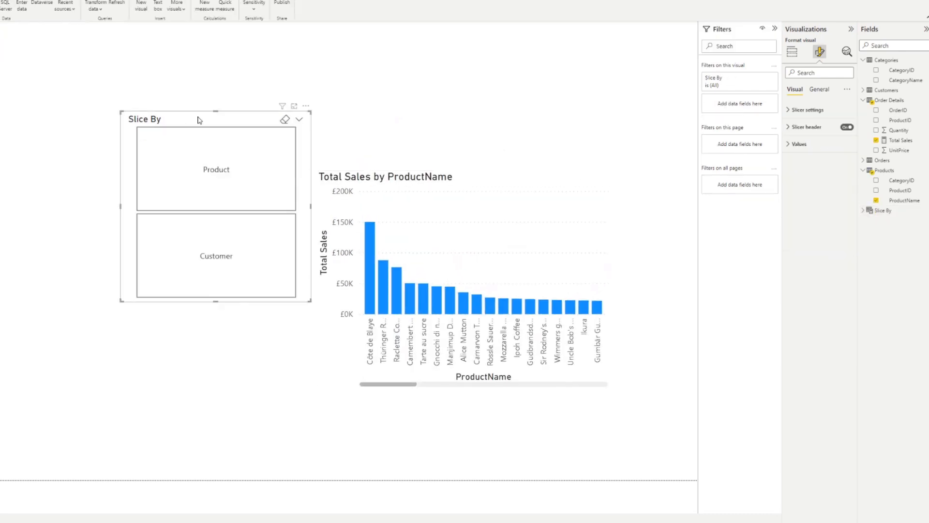
click(847, 127)
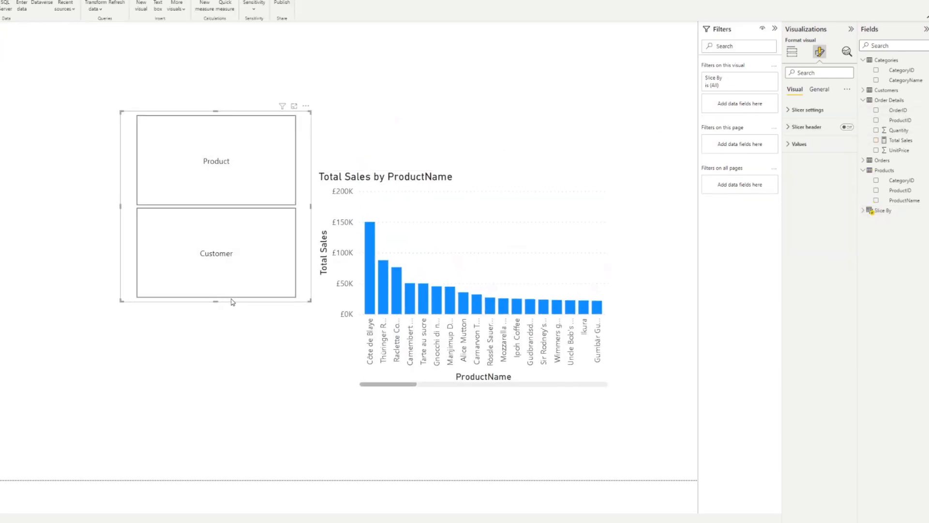
- Shrink the Slice By slicer to a single row of buttons and place it directly above the Total Sales chart
drag(217, 301, 269, 136)
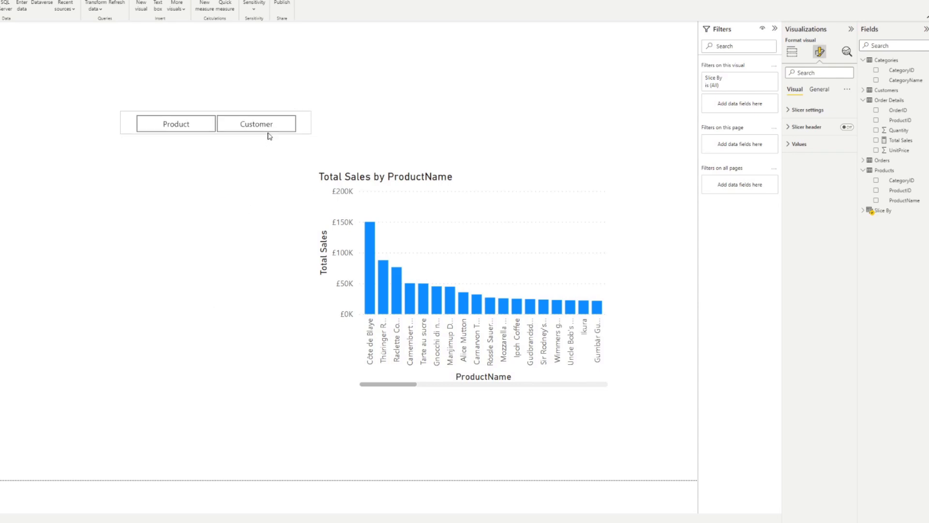
drag(218, 119, 415, 137)
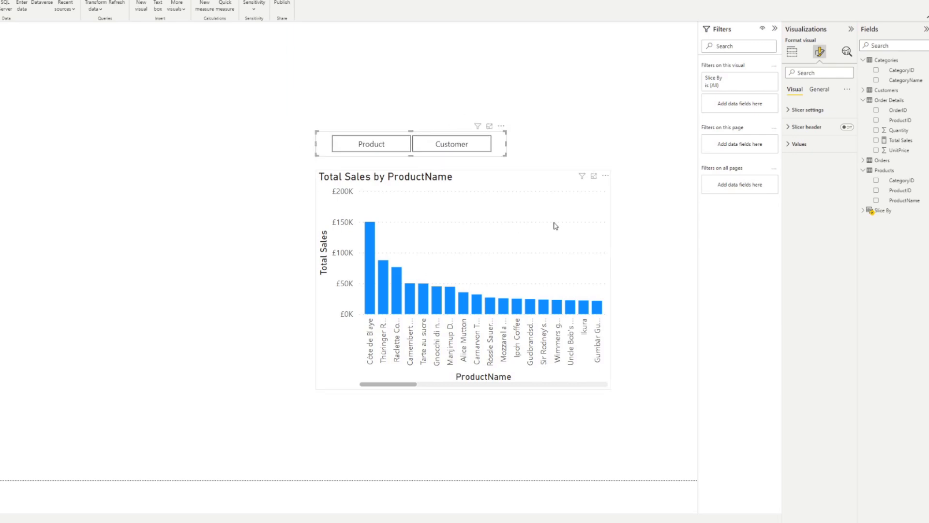
click(375, 99)
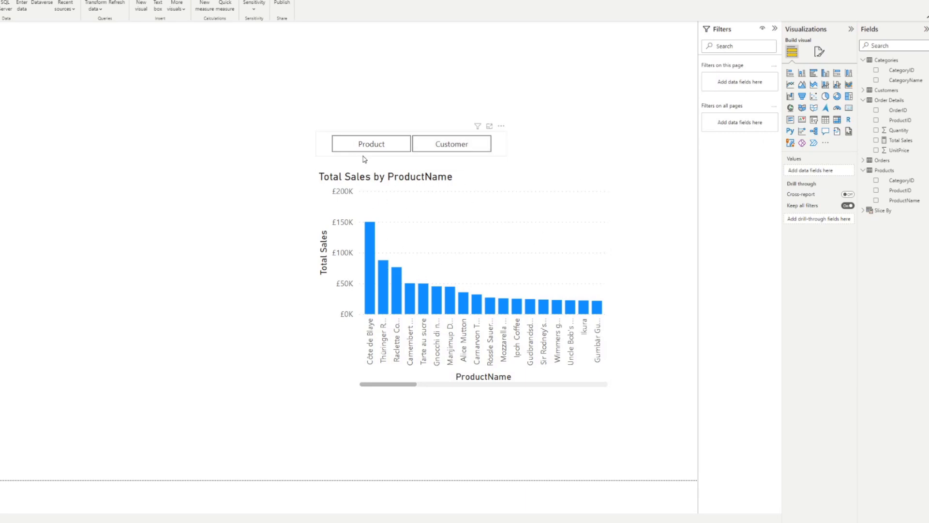
- Test the slicer by alternating between Product and Customer, finishing with Product selected
click(378, 152)
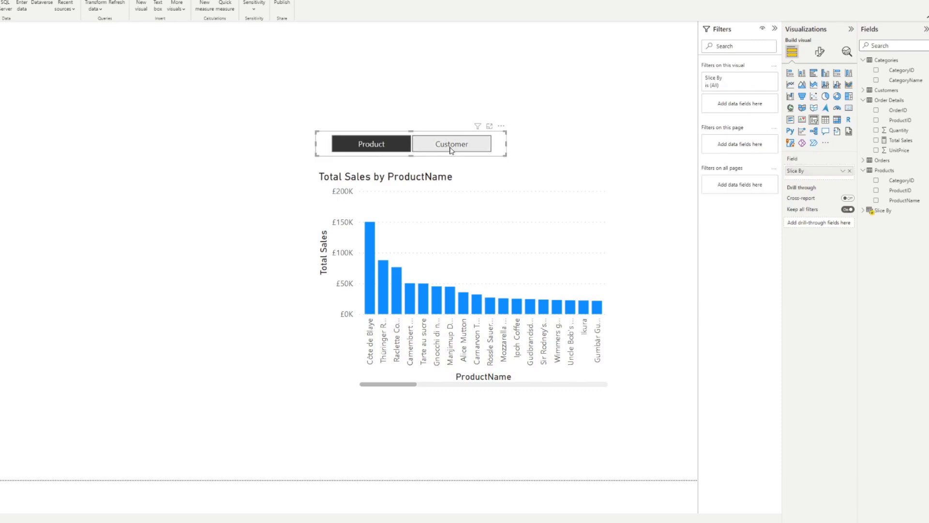
click(453, 149)
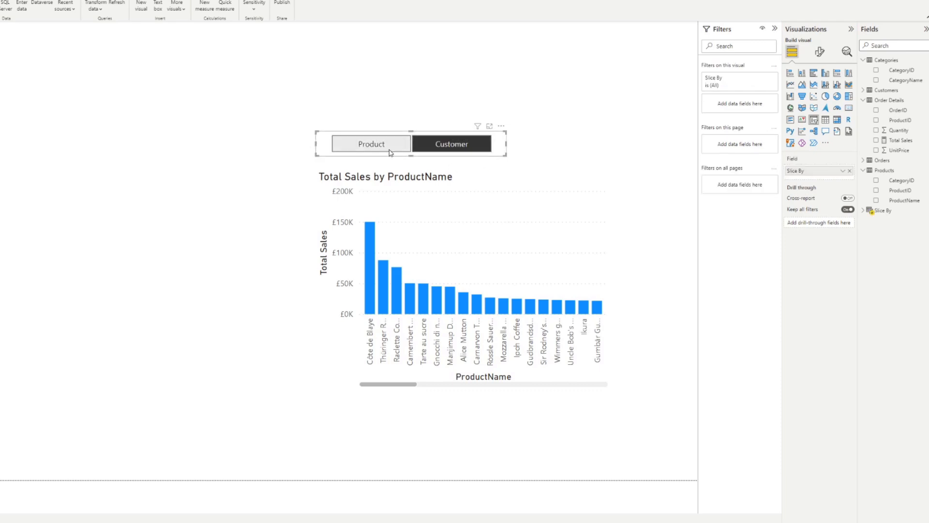
click(390, 152)
click(449, 148)
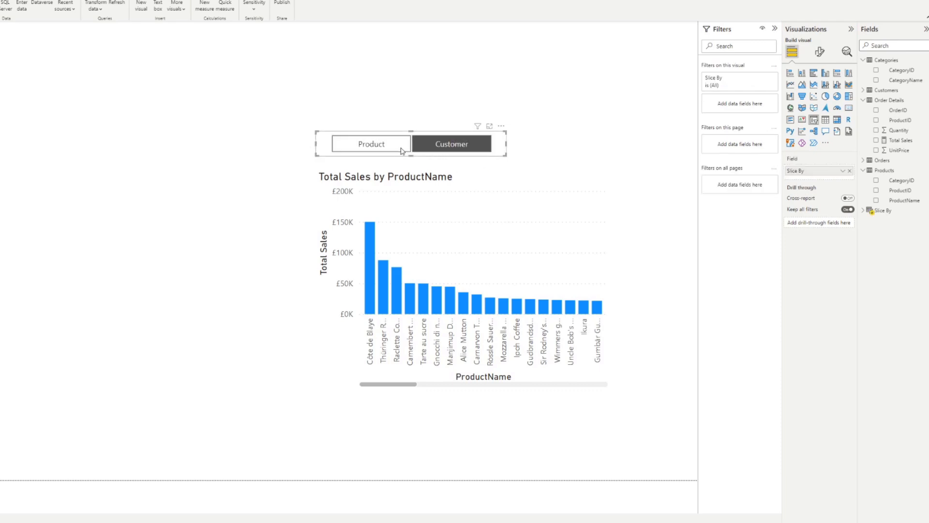
click(378, 147)
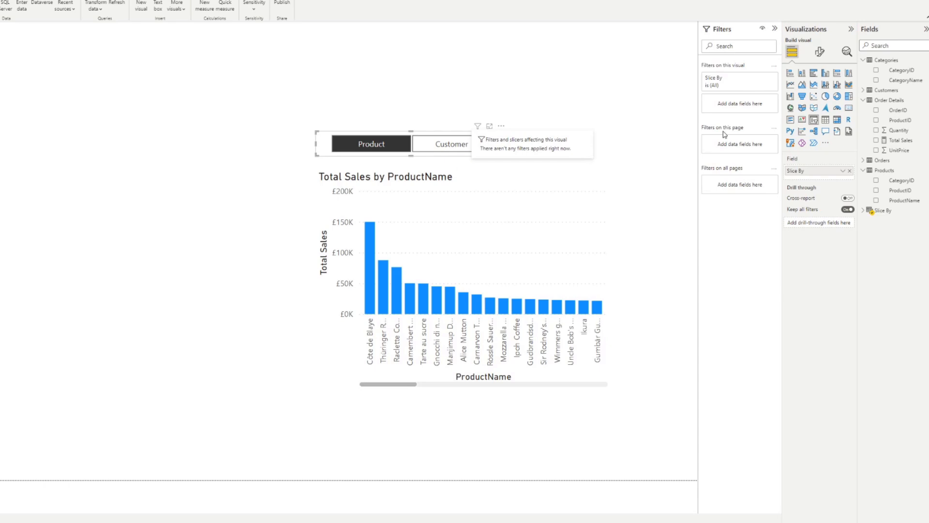
- Replace ProductName on the Total Sales chart's X-axis with the Slice By parameter field
click(409, 184)
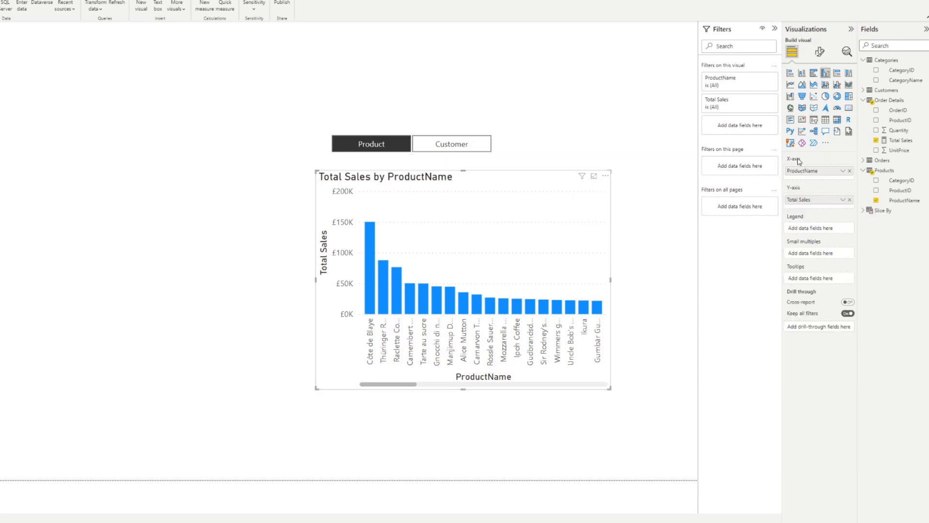
click(849, 170)
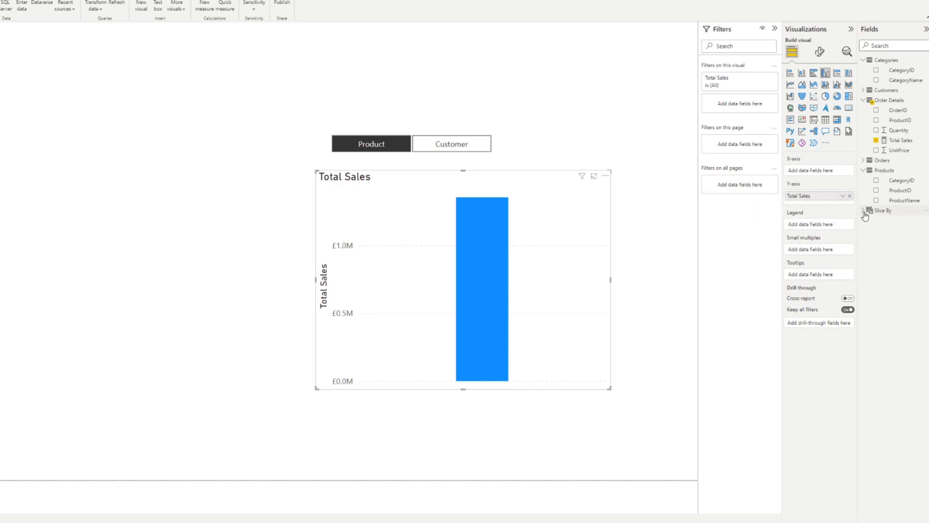
click(864, 212)
drag(899, 221, 817, 173)
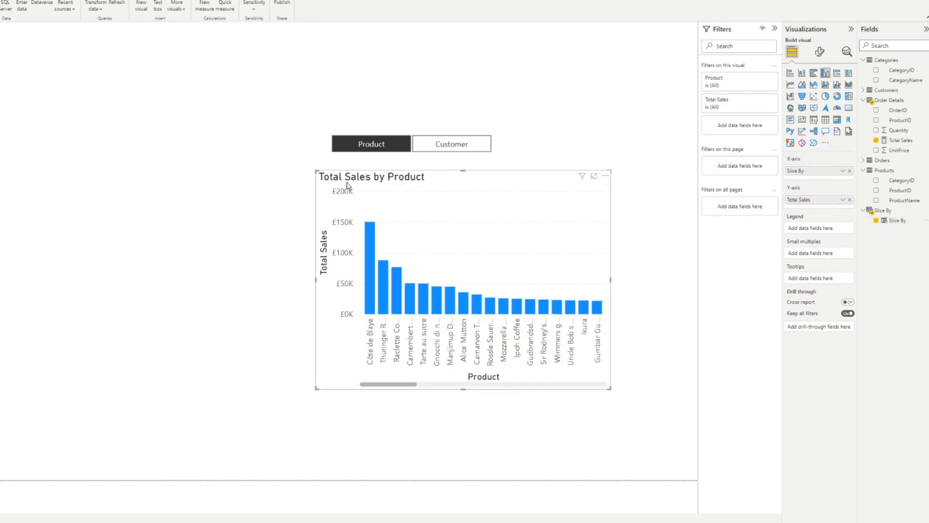
- Select Customer in the slicer and widen the slicer to match the chart's width
click(459, 147)
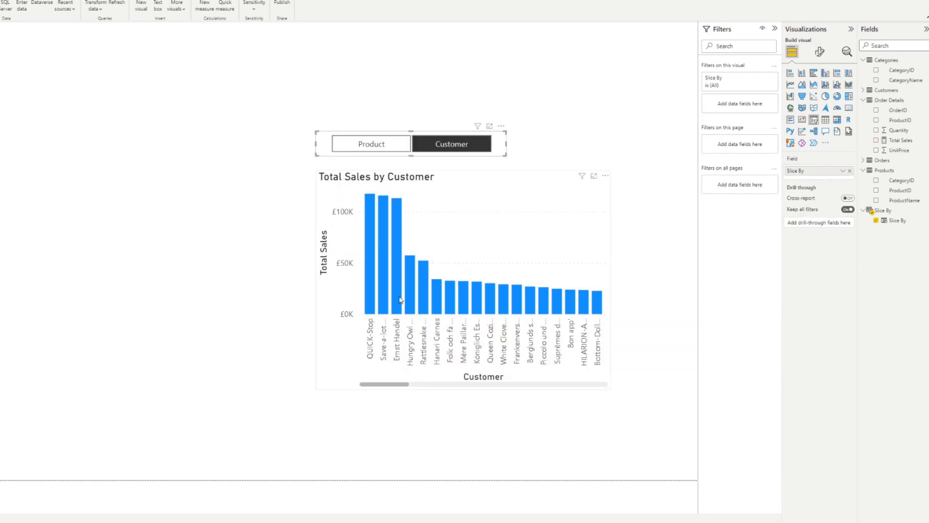
mouse_move(428, 299)
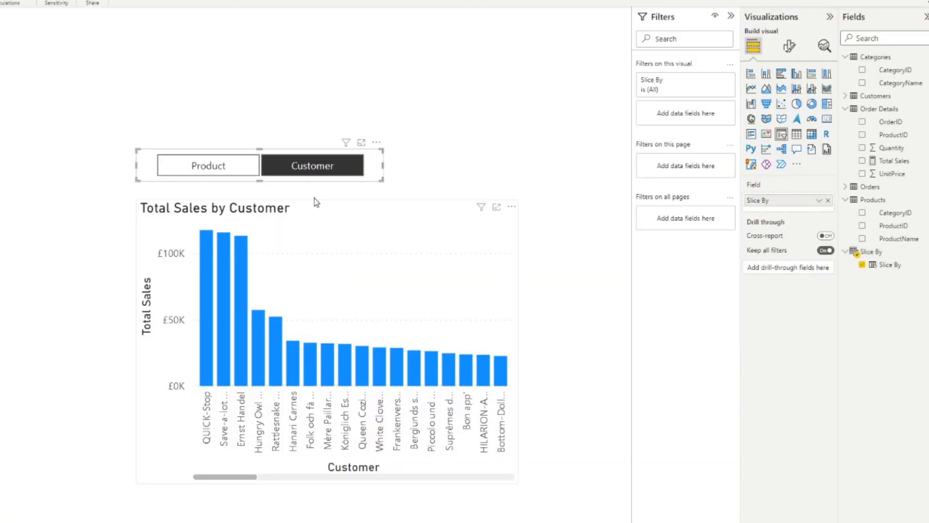
drag(382, 164, 517, 165)
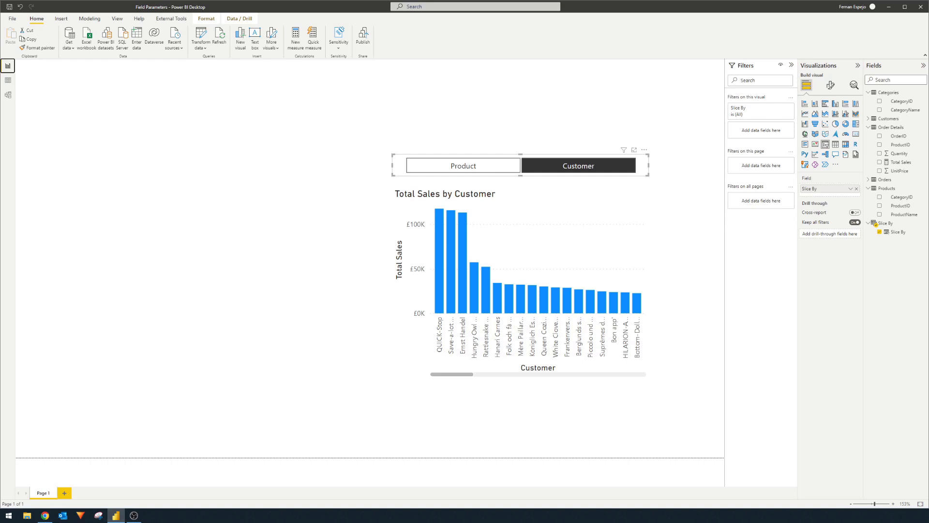
- Duplicate the Customer entry as a new third row in the Slice By parameter's formula
click(891, 224)
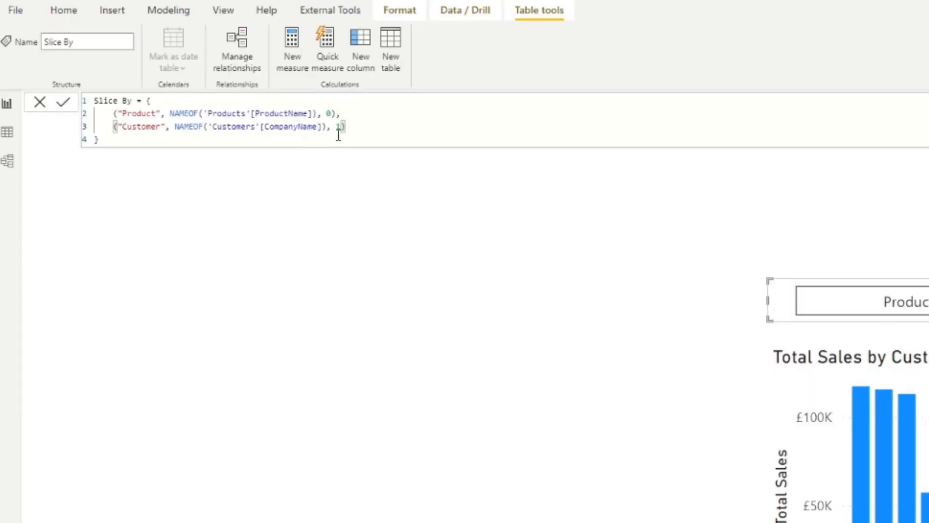
click(283, 114)
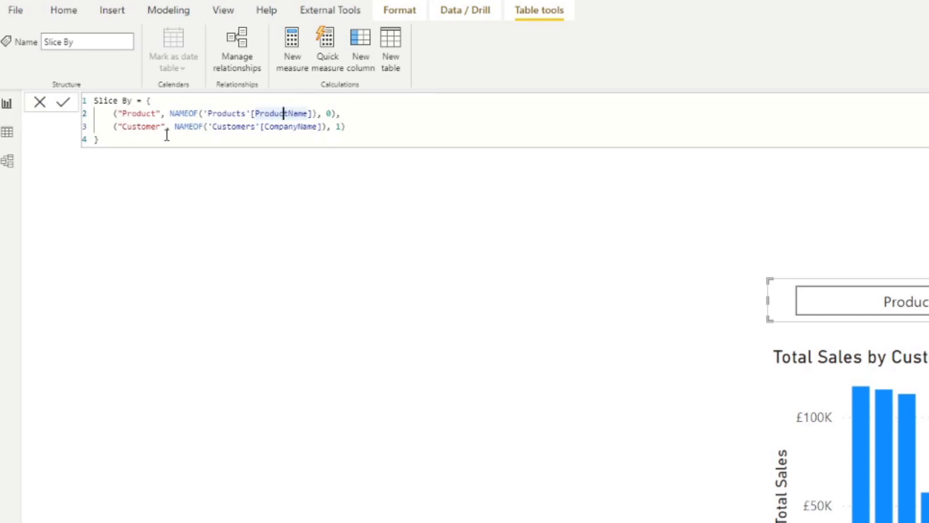
drag(363, 130, 114, 129)
key(ctrl+c)
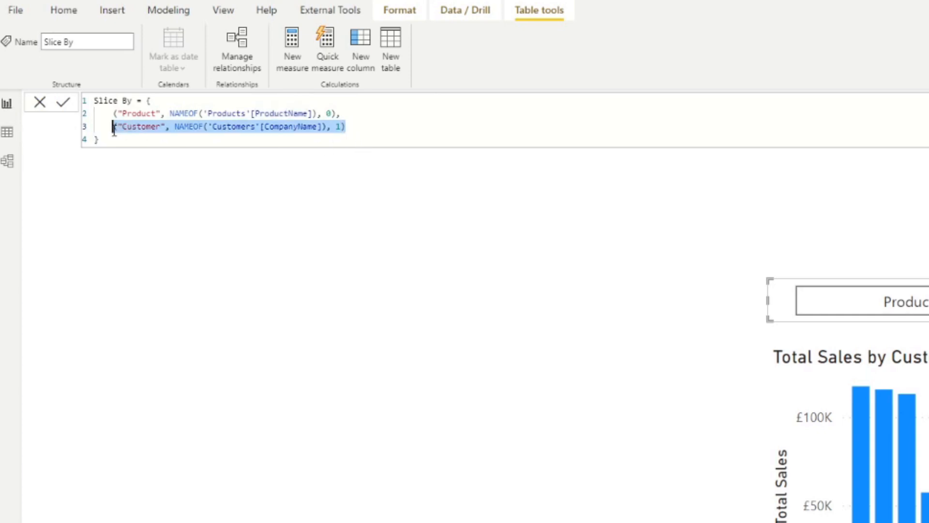
click(344, 126)
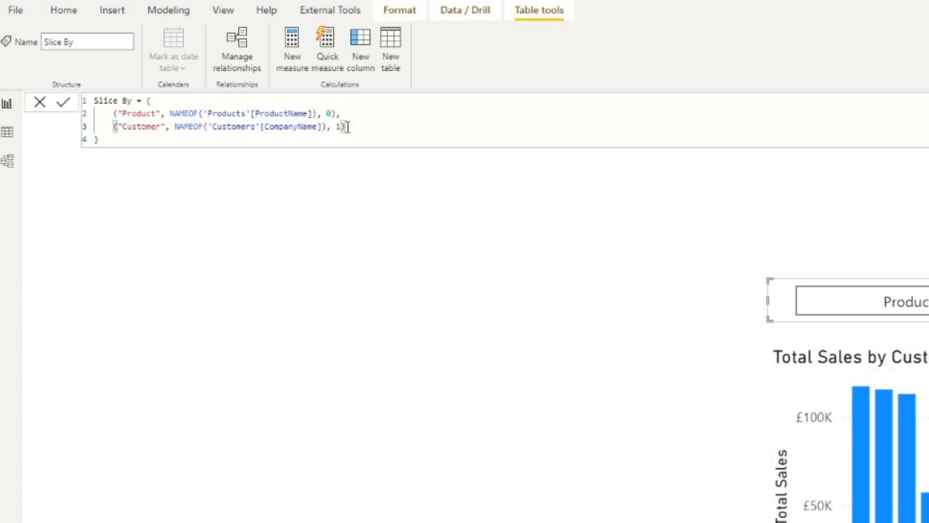
text(,)
key(Return)
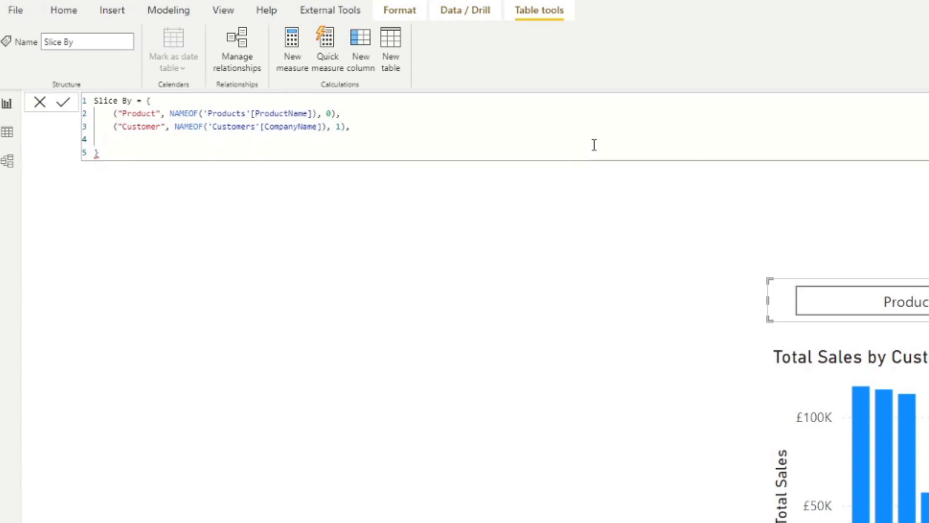
key(ctrl+v)
- Change the duplicated entry to "Category" with Categories[CategoryName] and index 2, and commit the Slice By formula
double_click(140, 140)
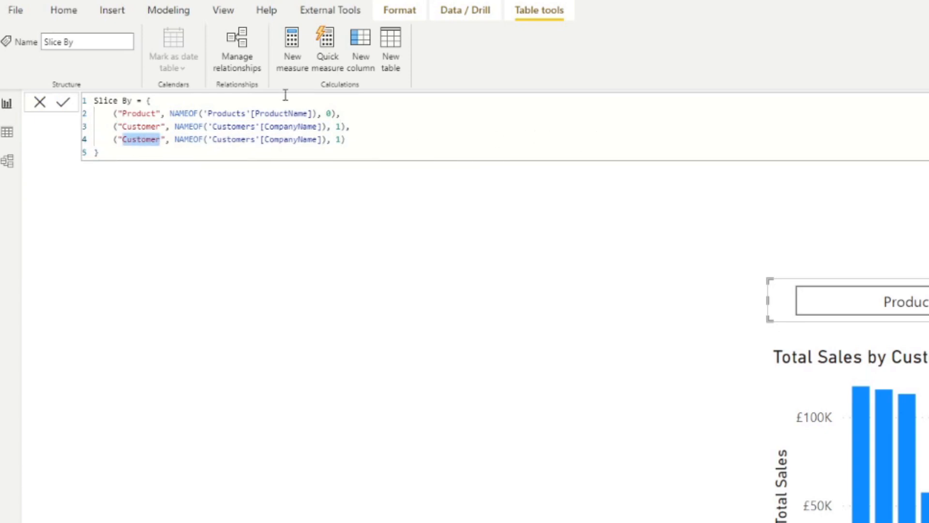
text(Category)
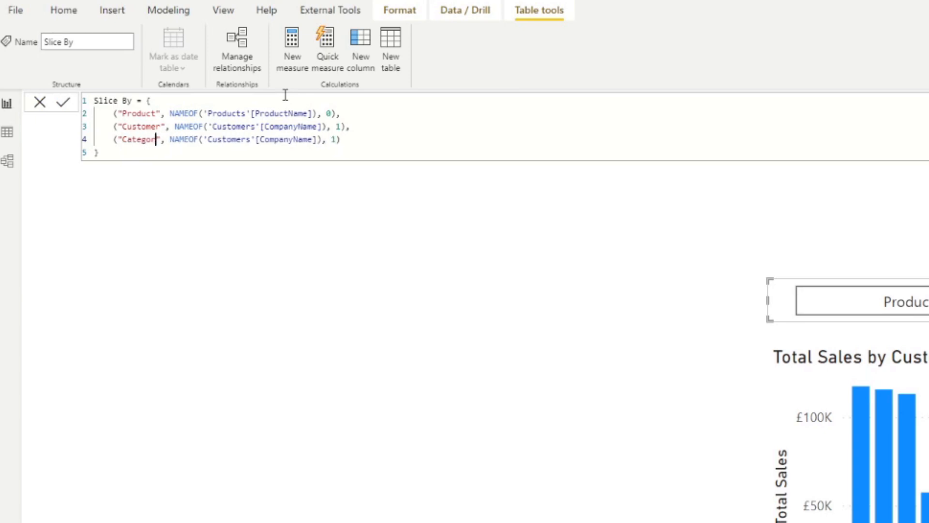
drag(208, 140, 317, 140)
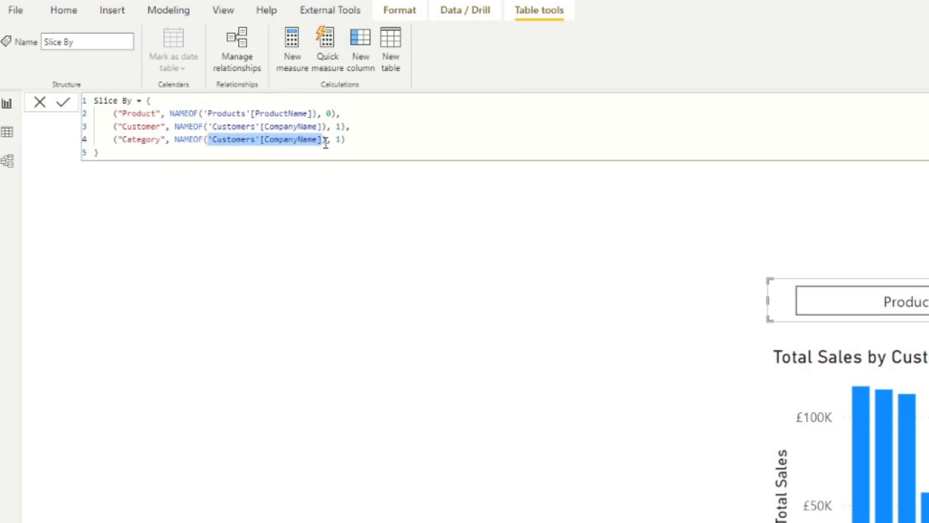
text(Catego)
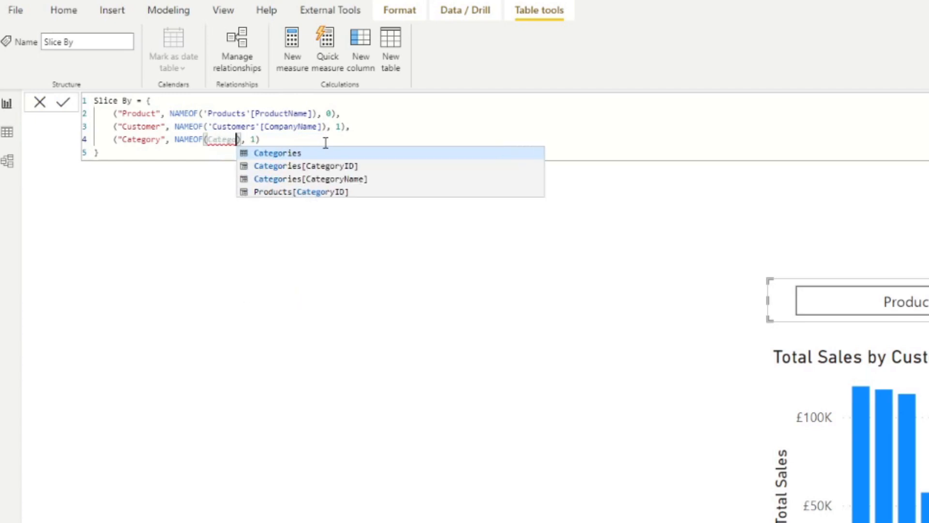
key(Down)
key(Down)
key(Tab)
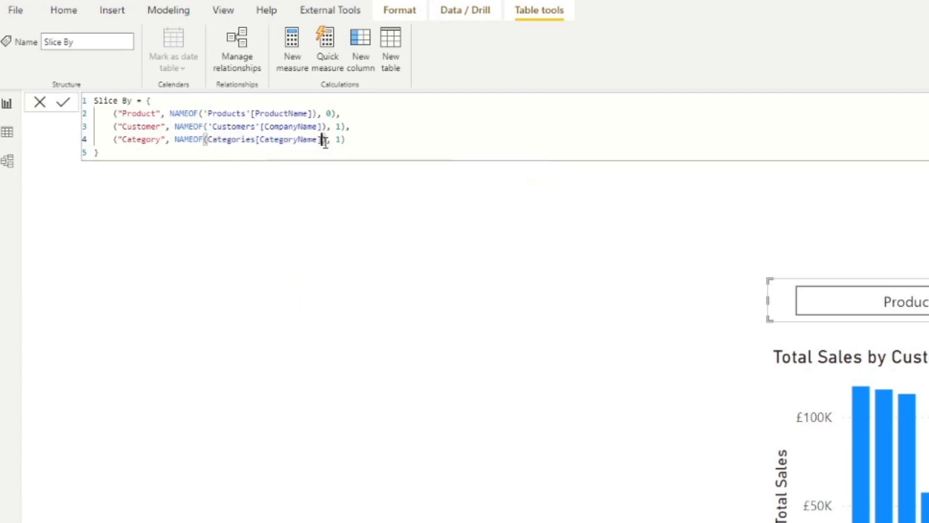
click(340, 139)
key(BackSpace)
text(2)
click(361, 139)
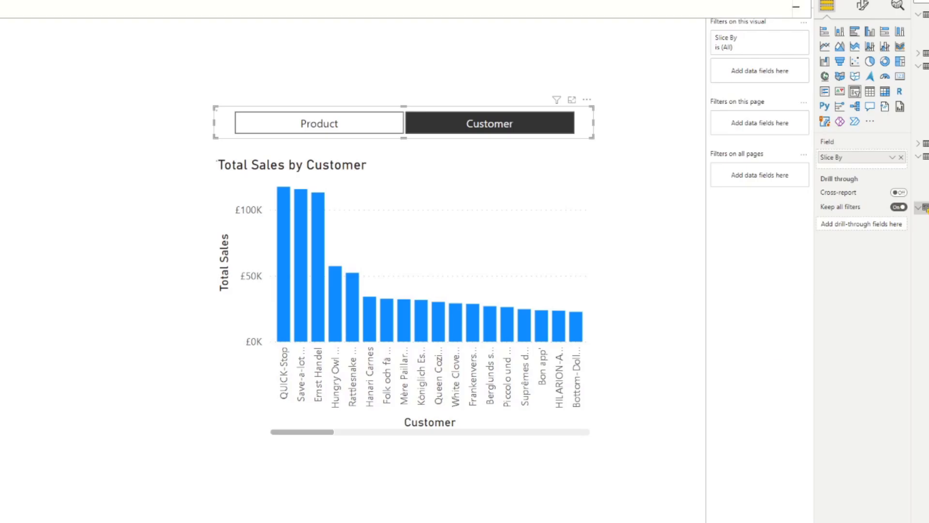
key(Return)
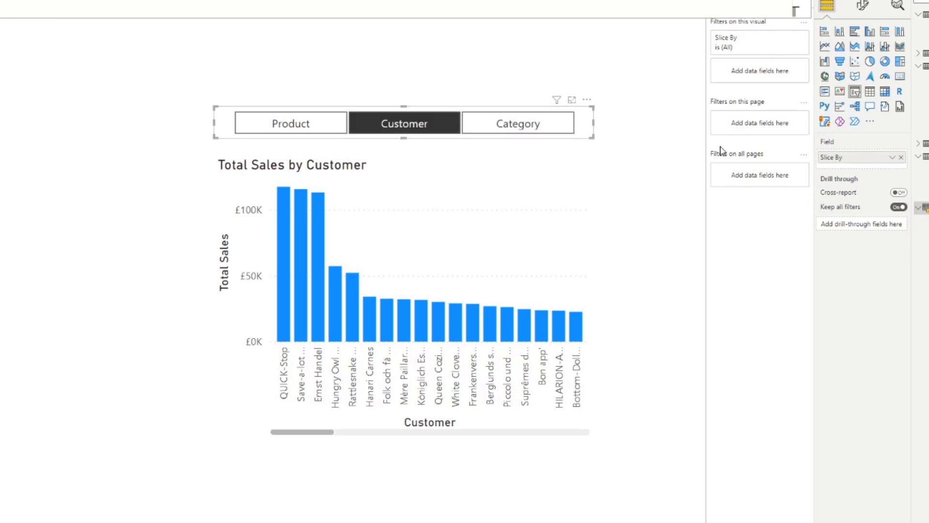
- Test the chart by switching the slicer among Category, Customer and Product, finishing on Product
click(537, 127)
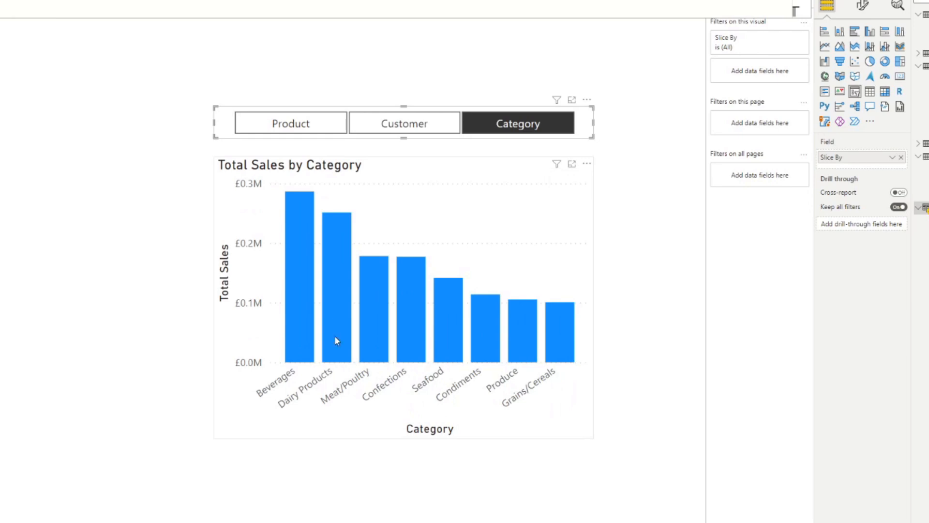
click(412, 123)
click(321, 124)
click(429, 125)
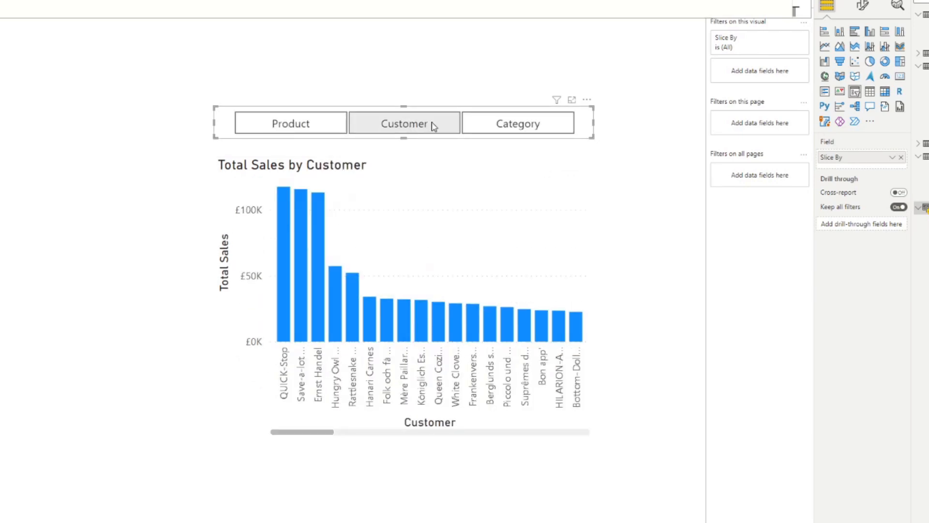
click(513, 124)
click(405, 124)
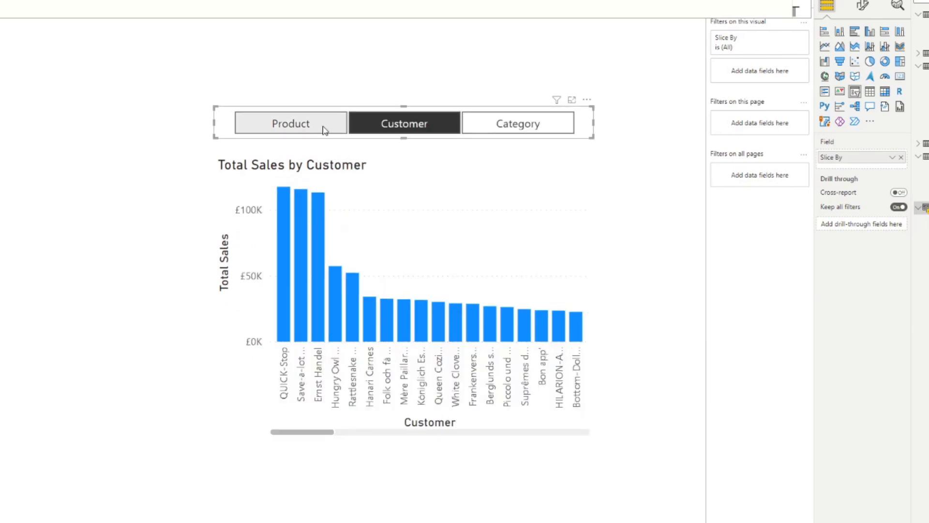
click(321, 126)
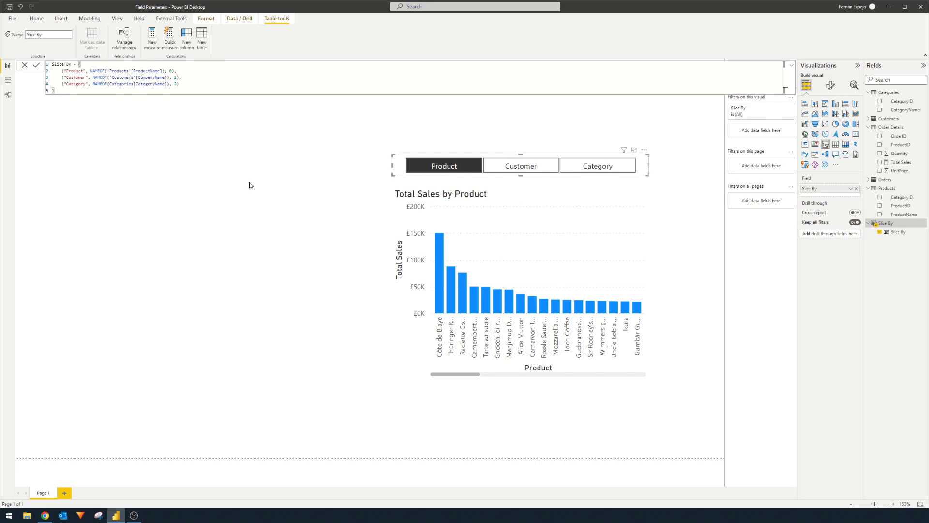
- Create a measure named "% of Sales" in the Order Details table, starting its formula with DIVIDE and 'Order Details'[Total Sales] as numerator
click(250, 185)
right_click(883, 132)
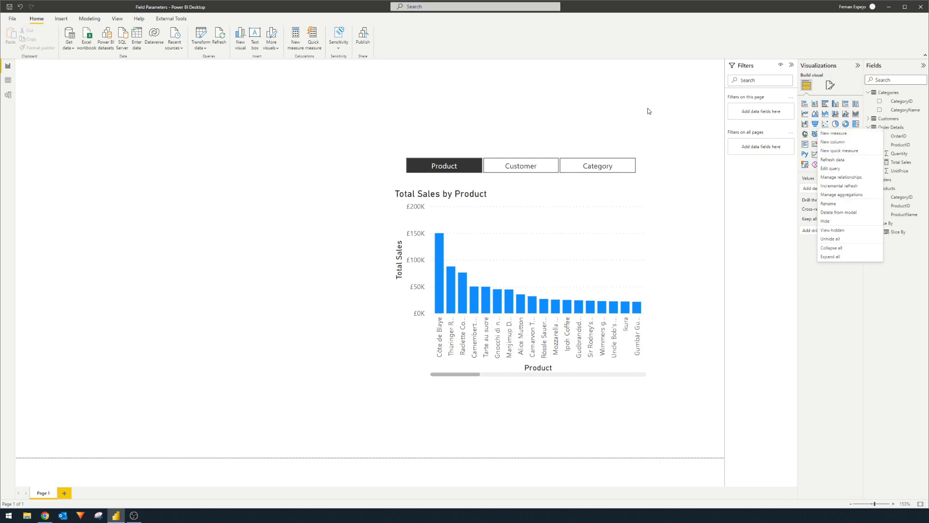
click(844, 133)
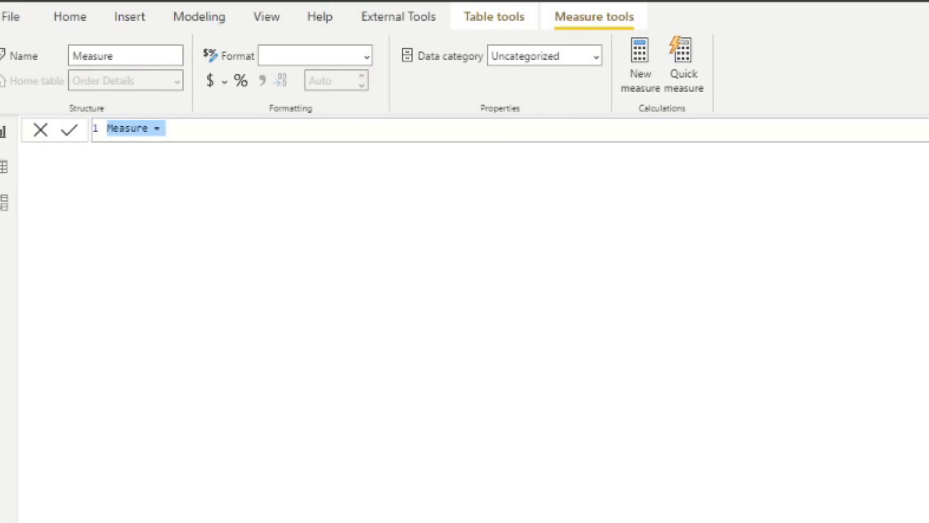
text(% of Sales = )
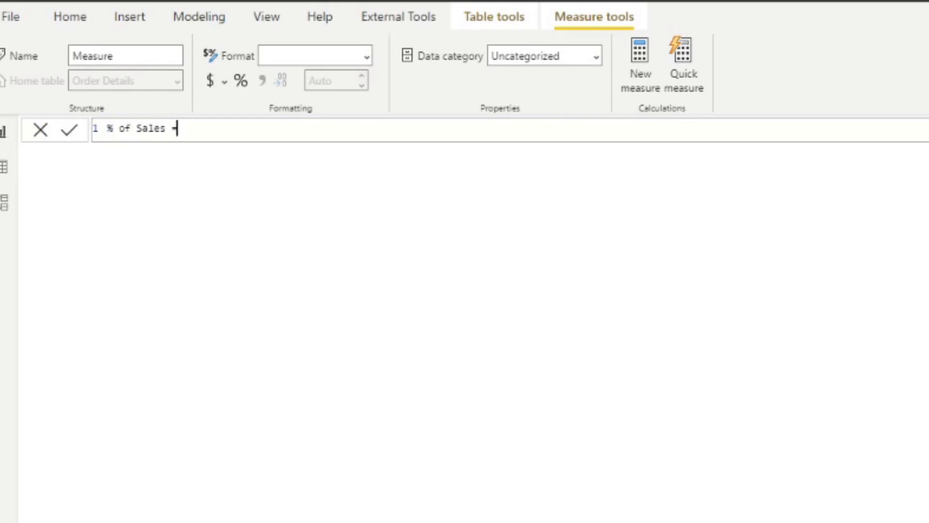
text(DIVIDE()
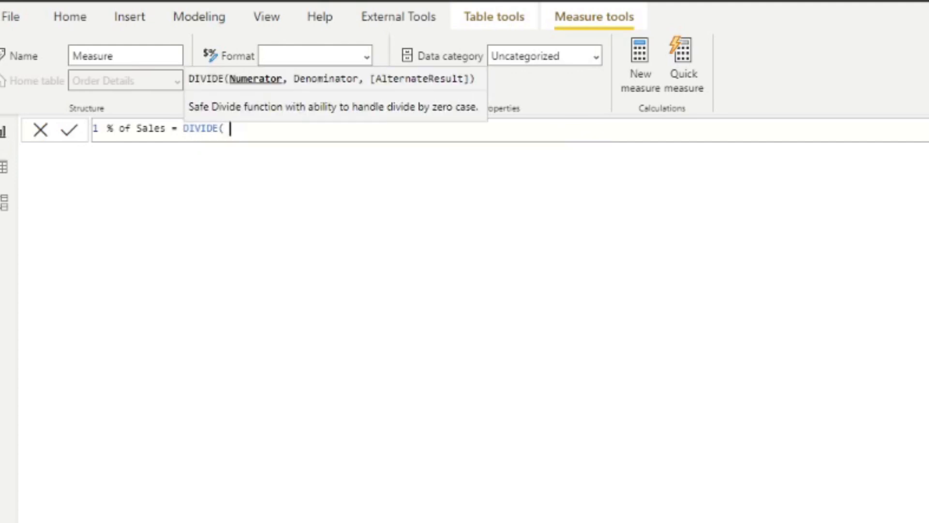
text( S)
key(BackSpace)
text(Total)
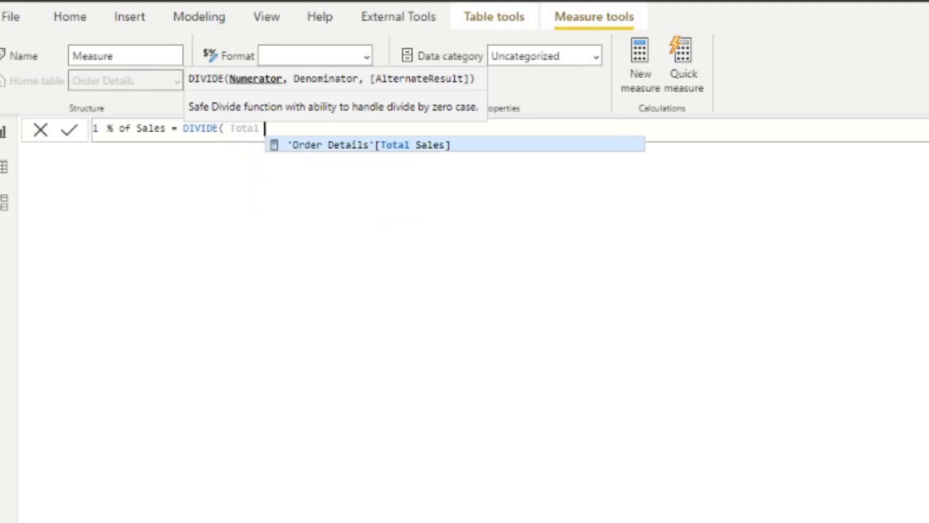
key(Tab)
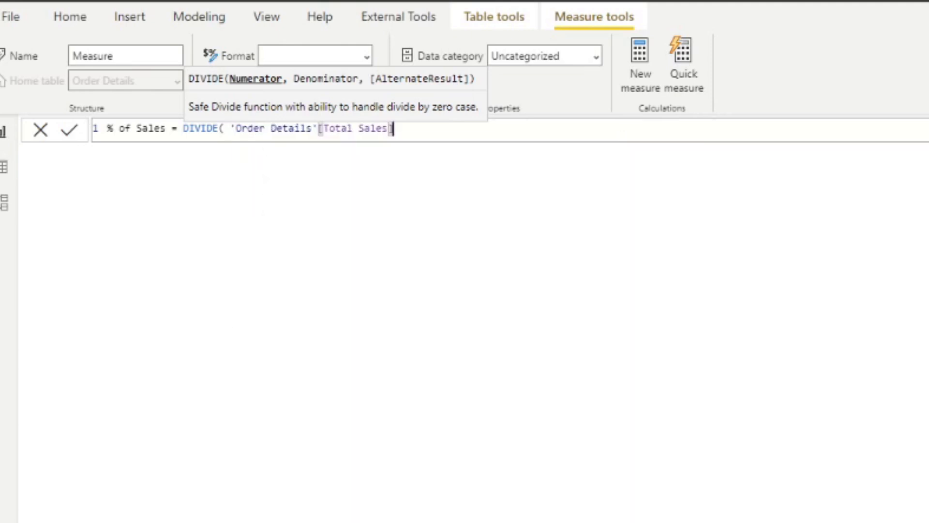
- Begin the DIVIDE denominator with SUMX over ALL('Order Details')
text(, )
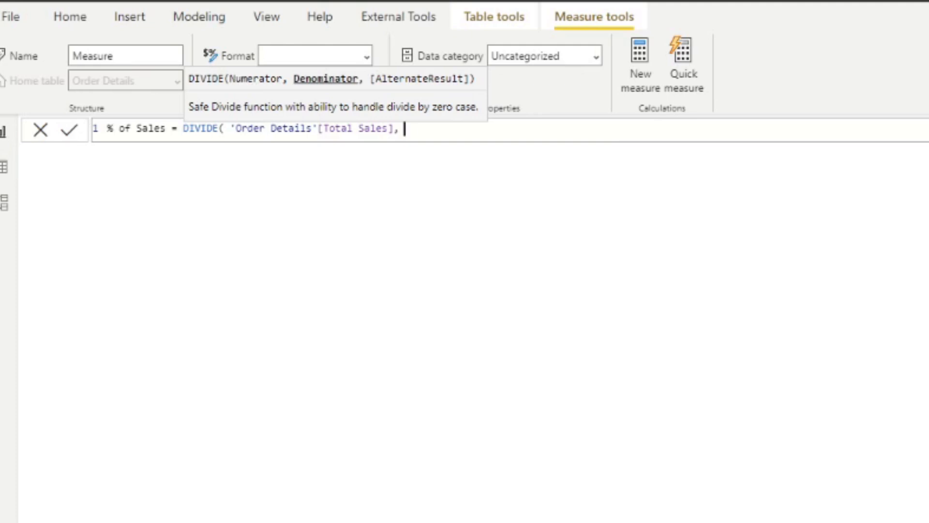
text(S)
key(BackSpace)
text(SUMX( )
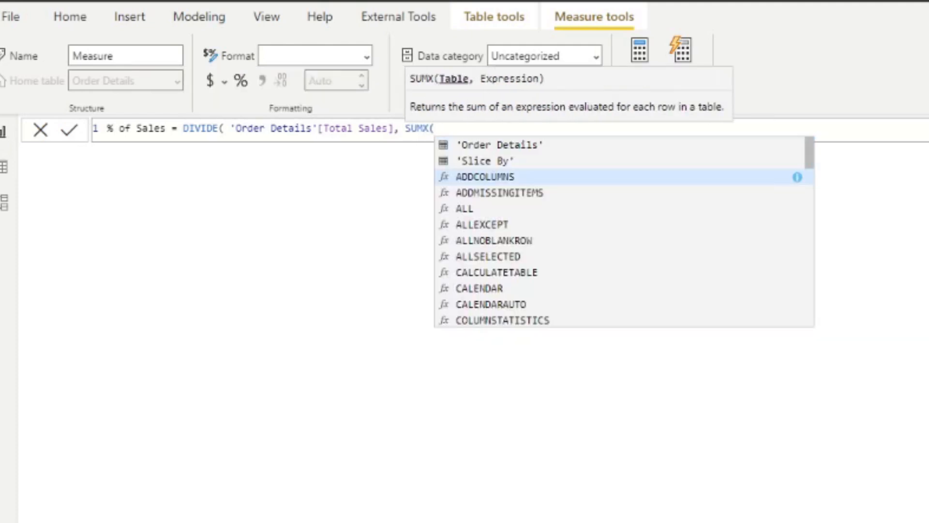
text(AL)
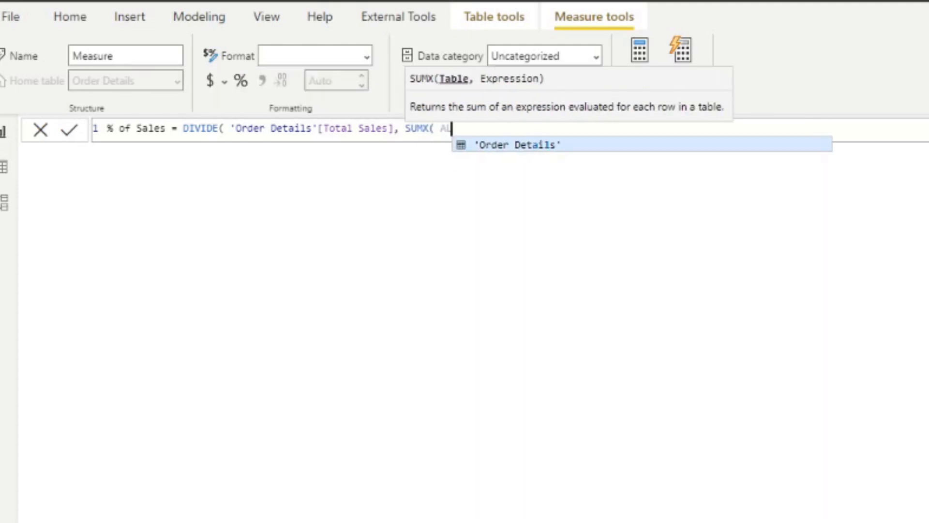
text(L(Order)
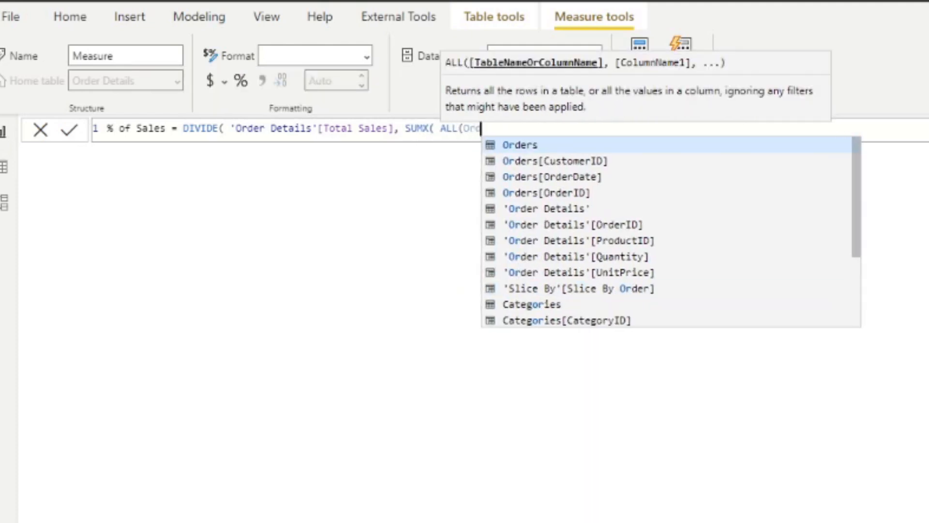
key(Down)
key(Down)
key(Down)
key(Down)
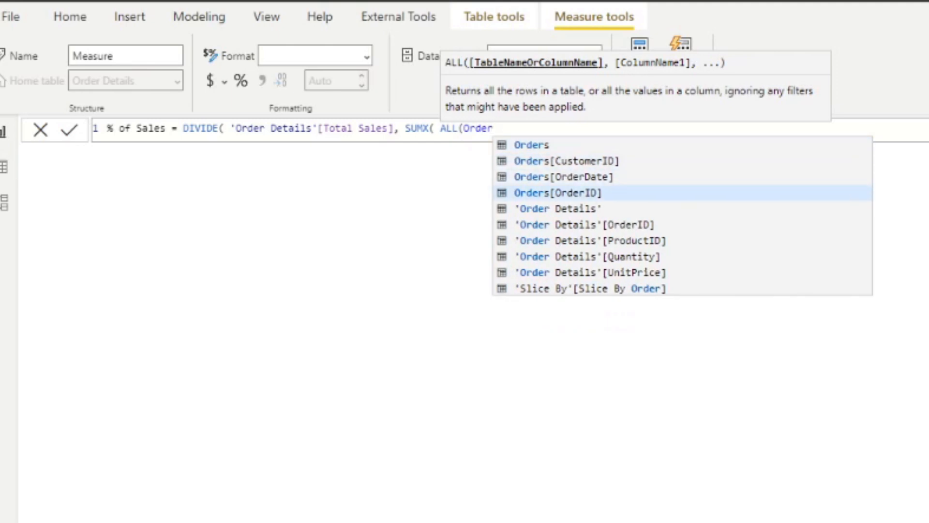
key(Tab)
text())
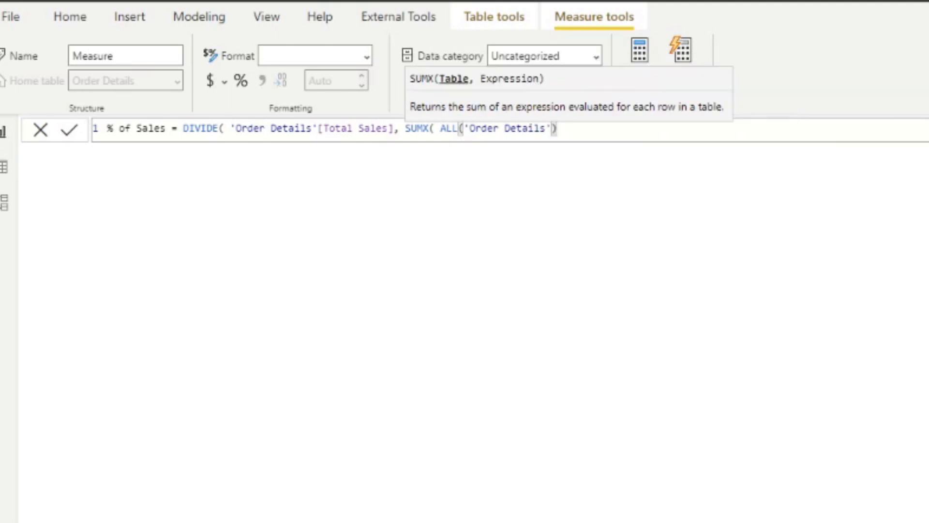
- Complete the SUMX denominator with 'Order Details'[Total Sales] as its expression and a closing parenthesis
text(, Total)
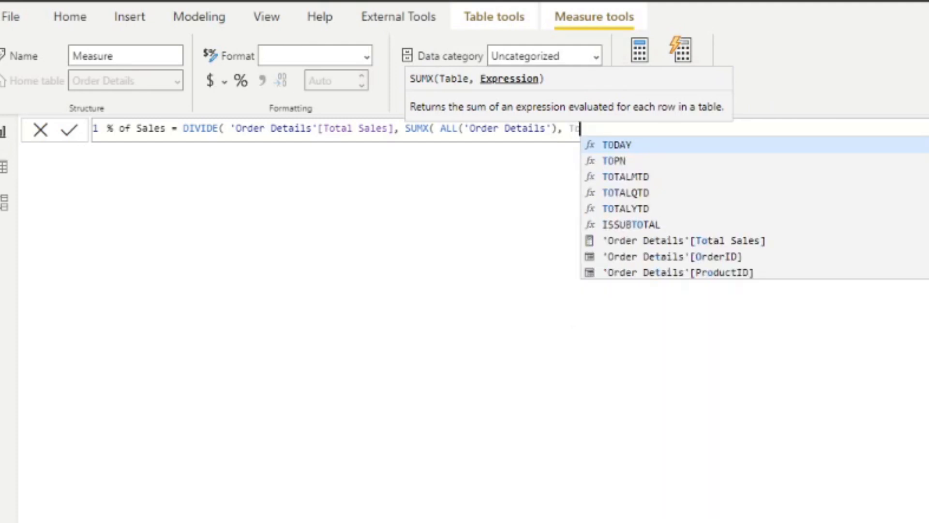
key(Down)
key(Down)
key(Down)
key(Down)
key(Tab)
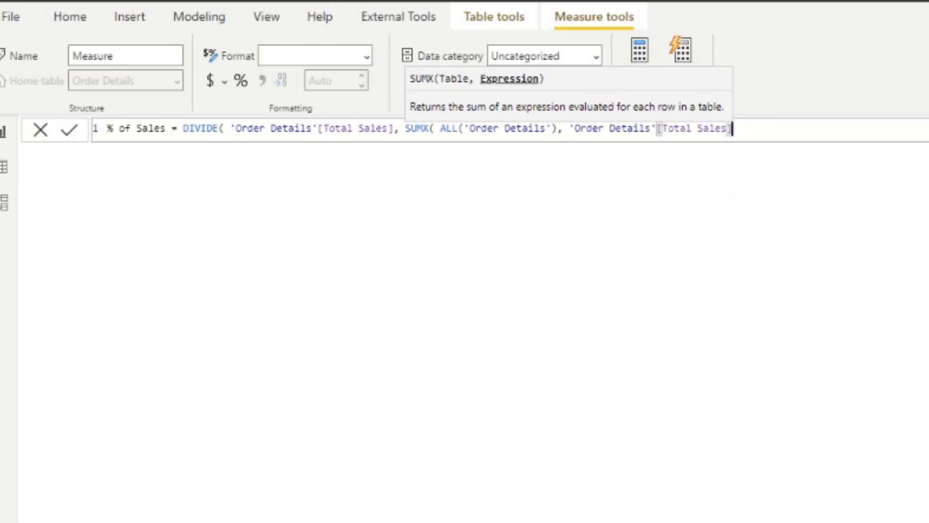
text())
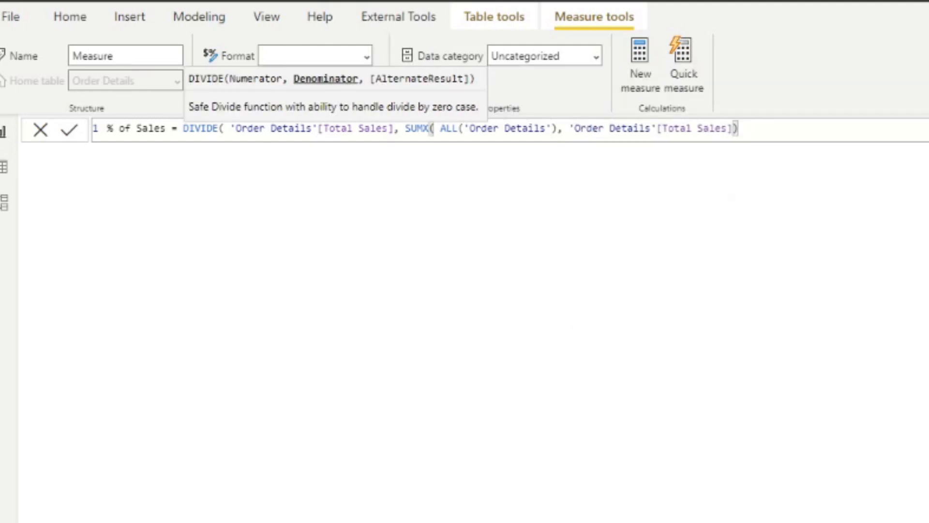
key(Left)
click(826, 126)
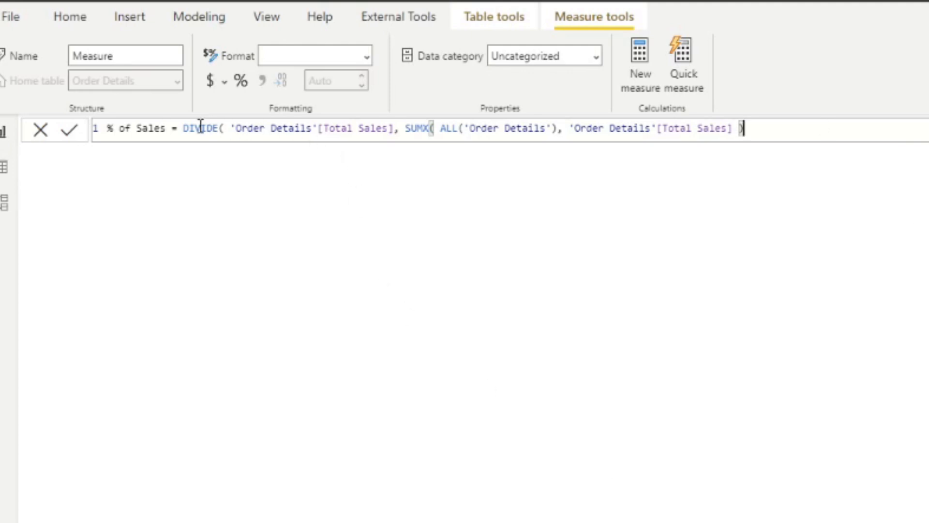
- Review the formula's Total Sales numerator and SUMX/ALL denominator, and commit the % of Sales measure
drag(230, 128, 395, 130)
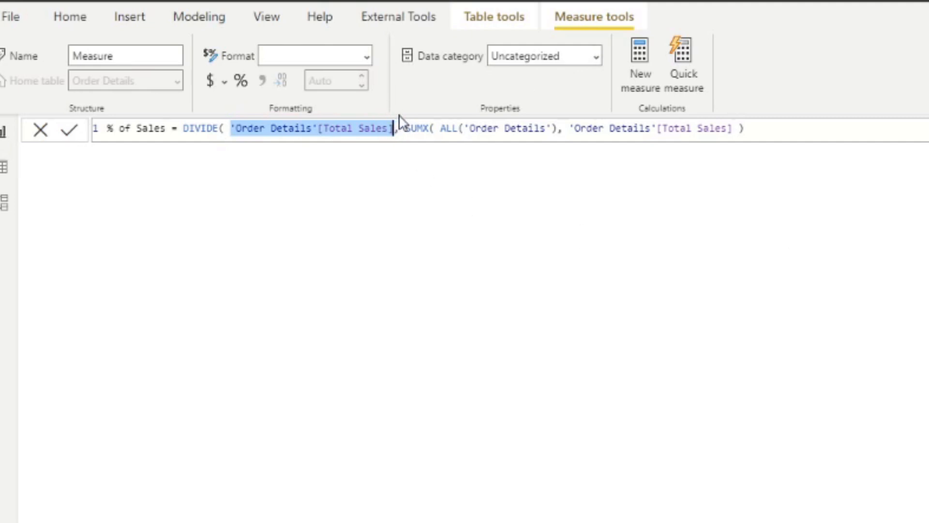
drag(404, 128, 733, 129)
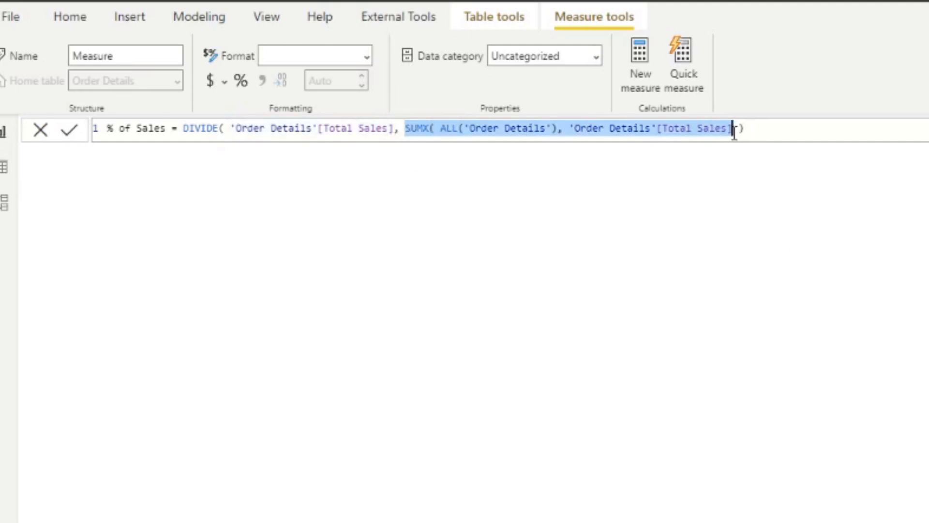
click(441, 129)
drag(438, 129, 556, 125)
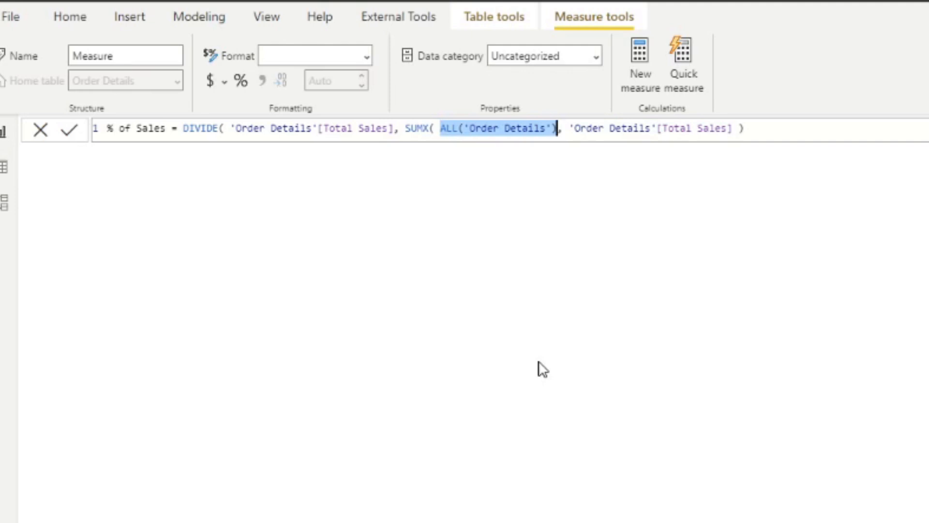
click(792, 133)
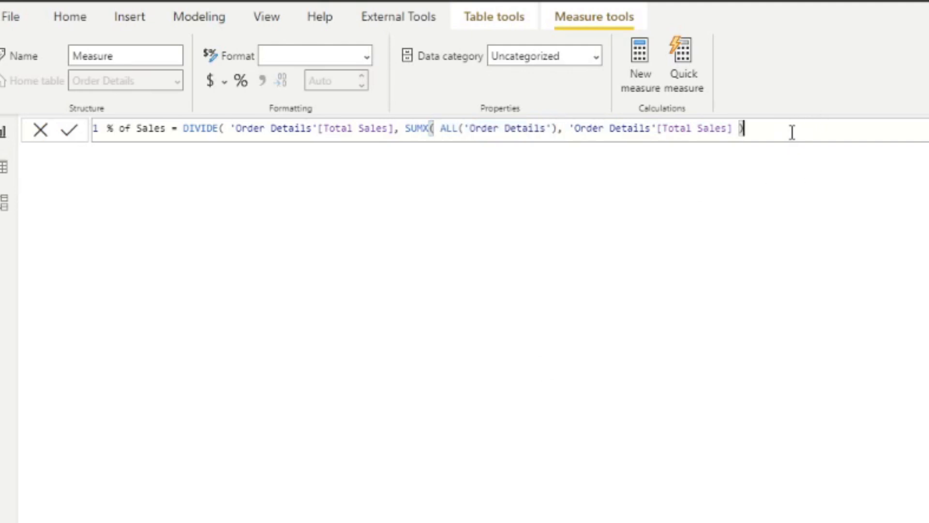
key(Return)
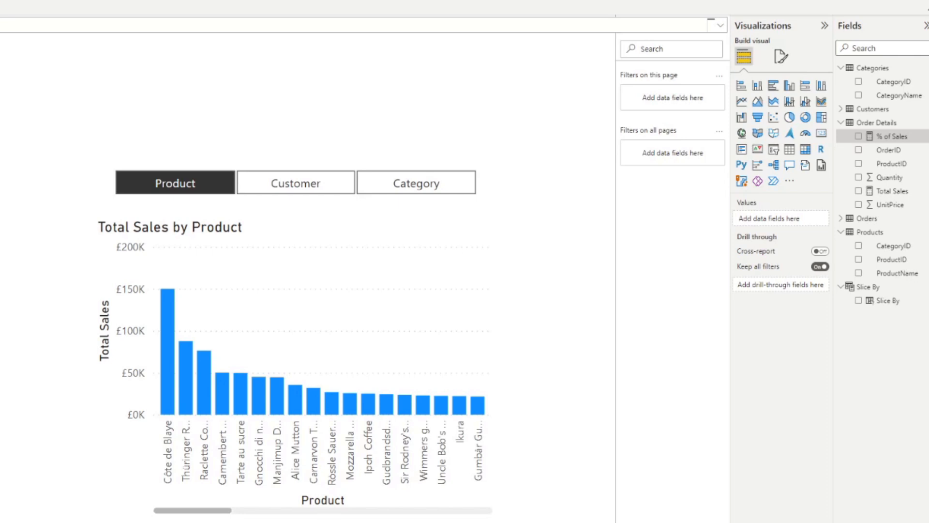
- Turn off the Y-axis of the Total Sales column chart and turn on its data labels
click(168, 235)
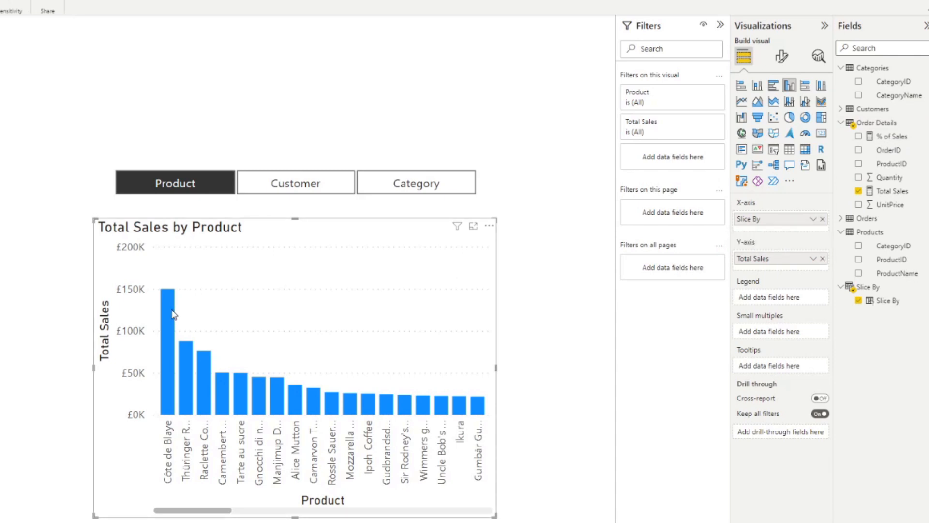
click(782, 58)
click(793, 160)
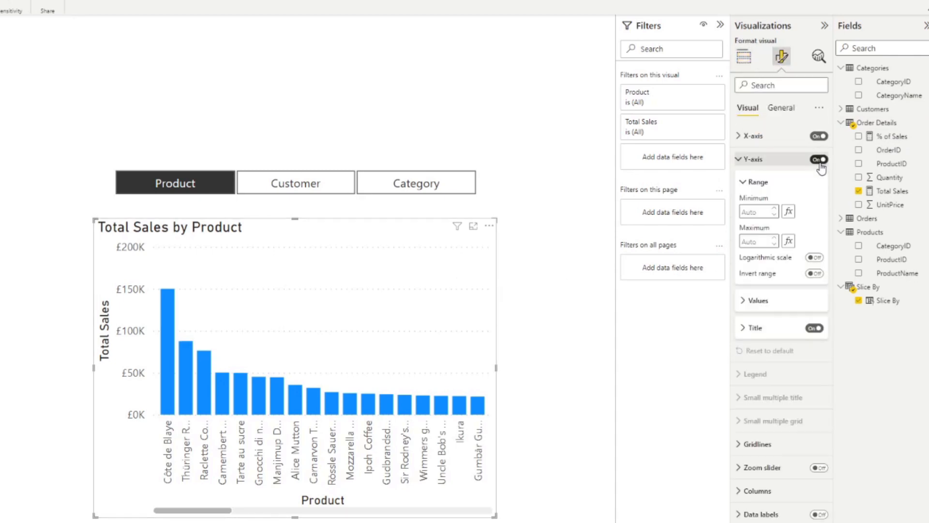
click(819, 161)
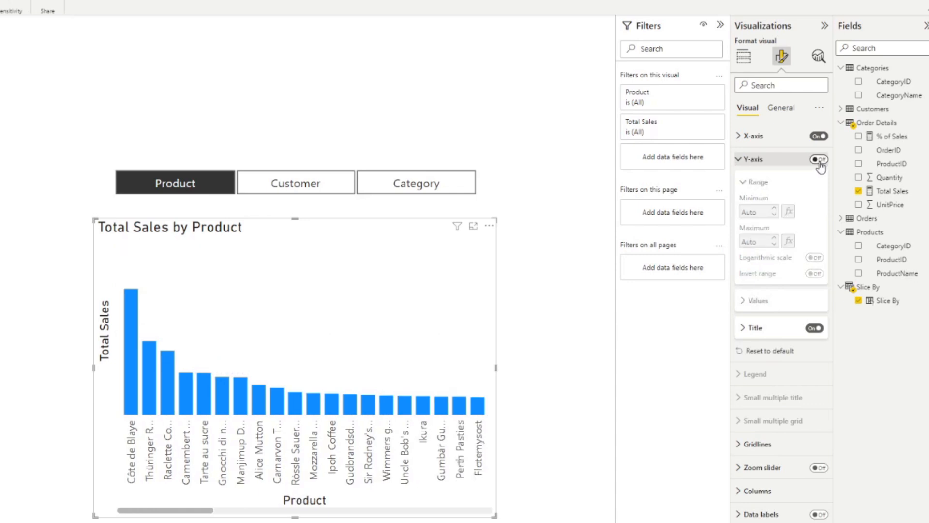
click(789, 158)
click(819, 322)
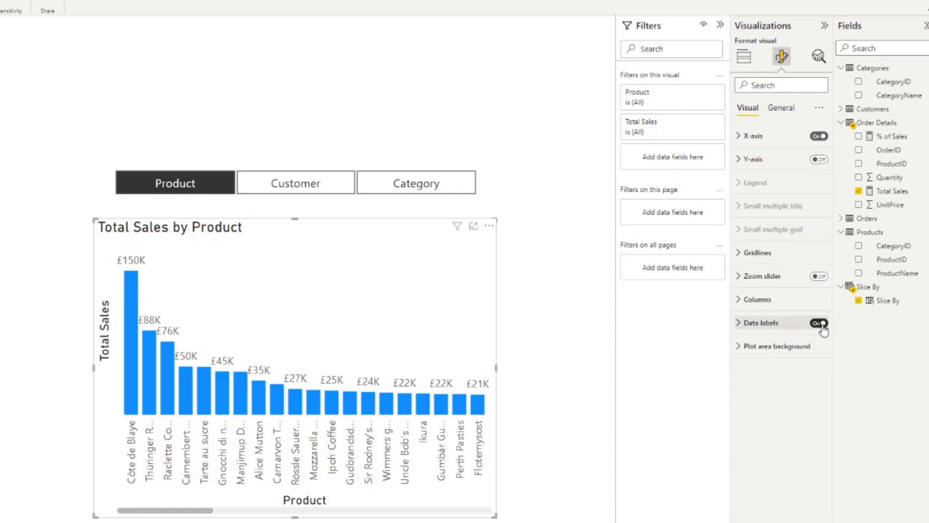
- Replace Total Sales with the % of Sales measure on the chart's Y-axis
click(744, 56)
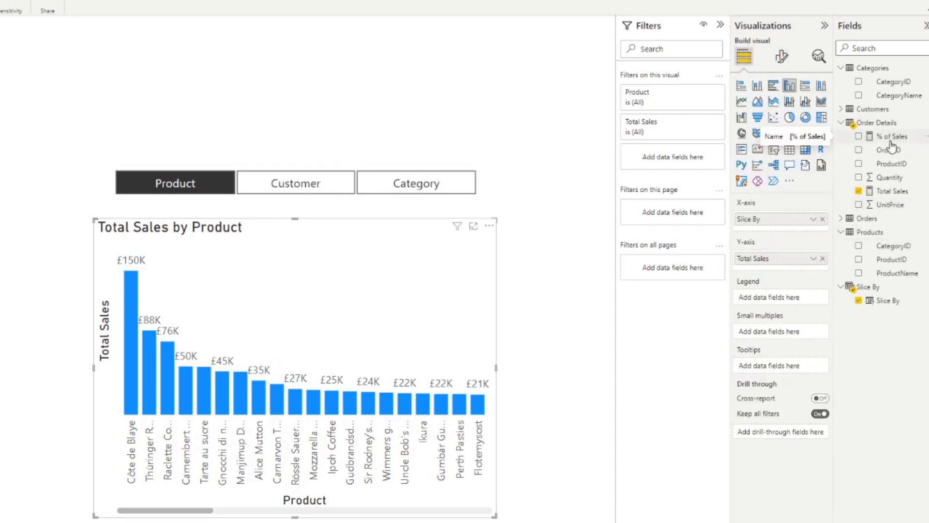
drag(898, 137, 784, 256)
click(823, 273)
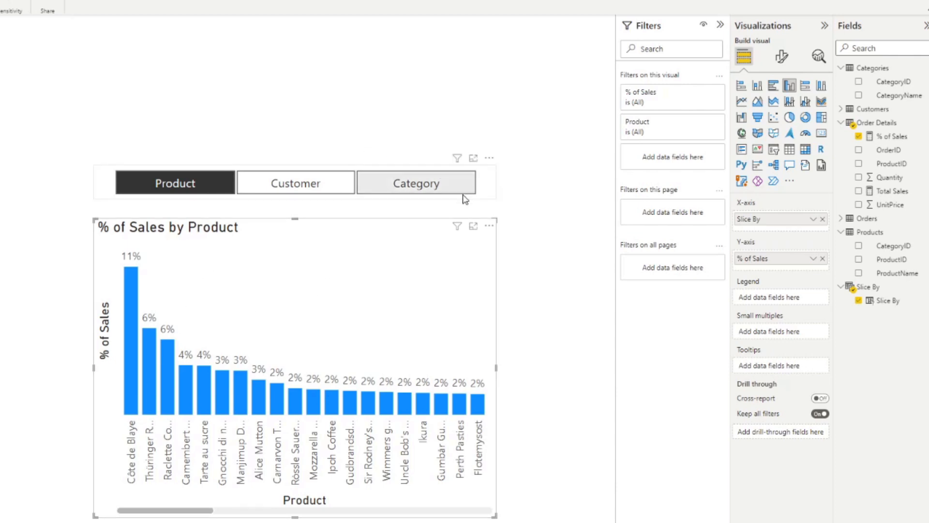
- Select Category in the Slice By slicer, then shift the slicer left past the chart's edge and narrow it by about a third
click(431, 186)
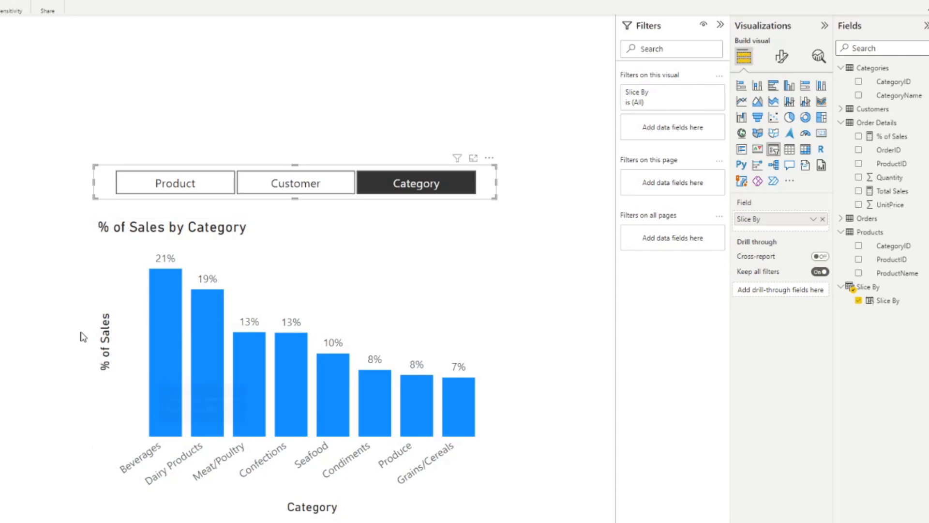
mouse_move(155, 331)
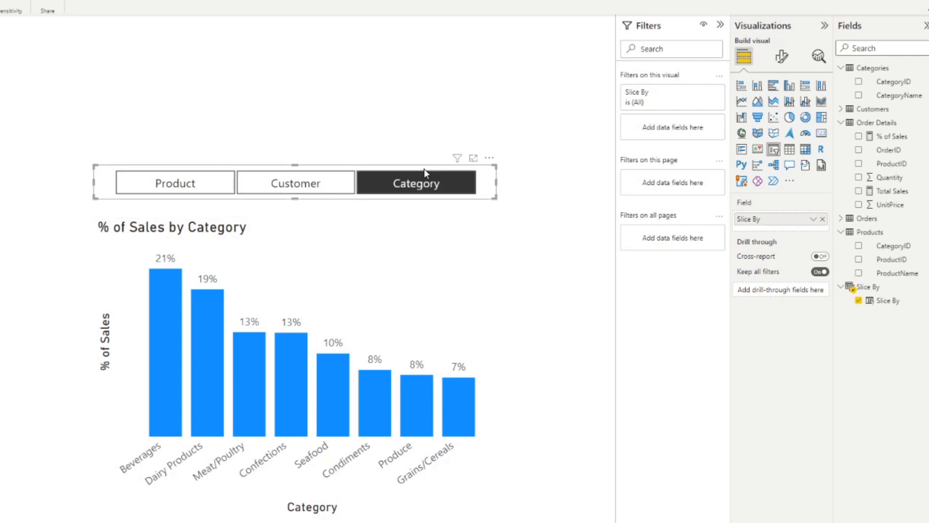
drag(425, 168, 295, 166)
drag(366, 179, 241, 180)
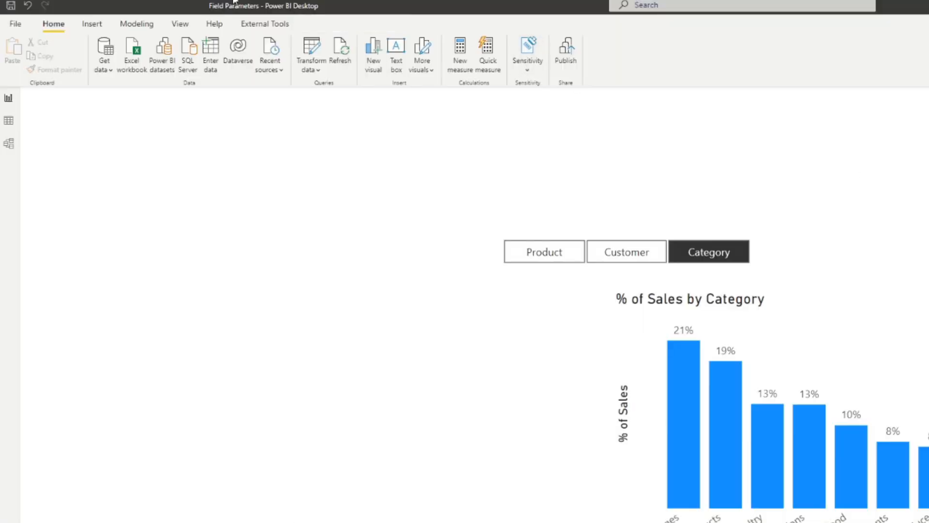
- Start a new field parameter and name it Measure By
click(15, 24)
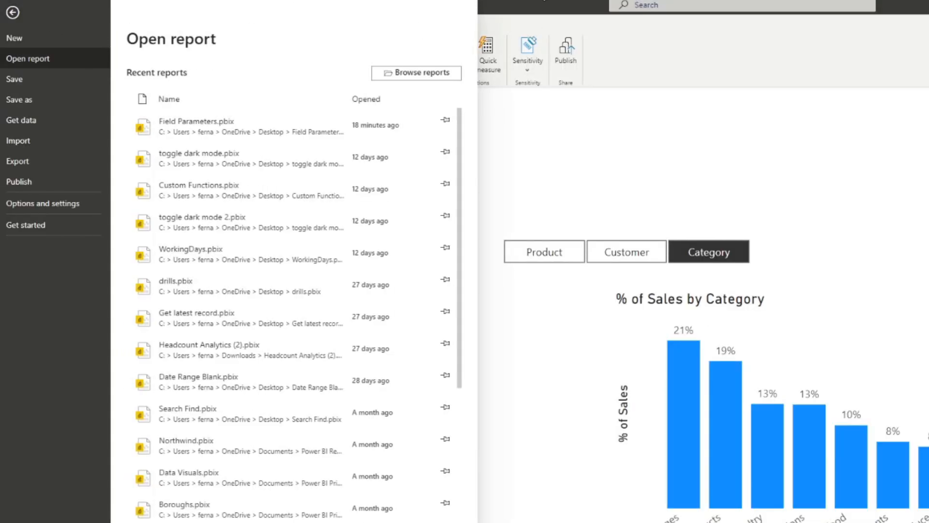
key(Escape)
click(137, 24)
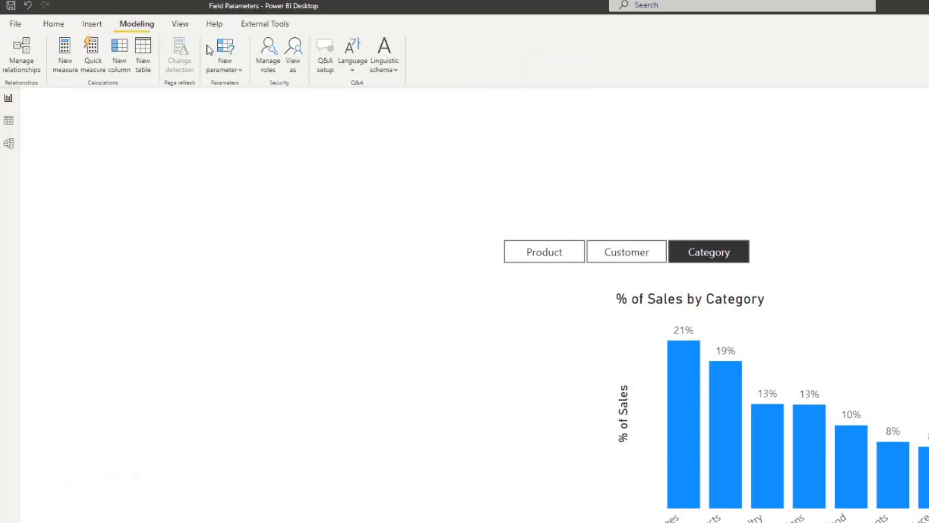
click(236, 67)
click(240, 106)
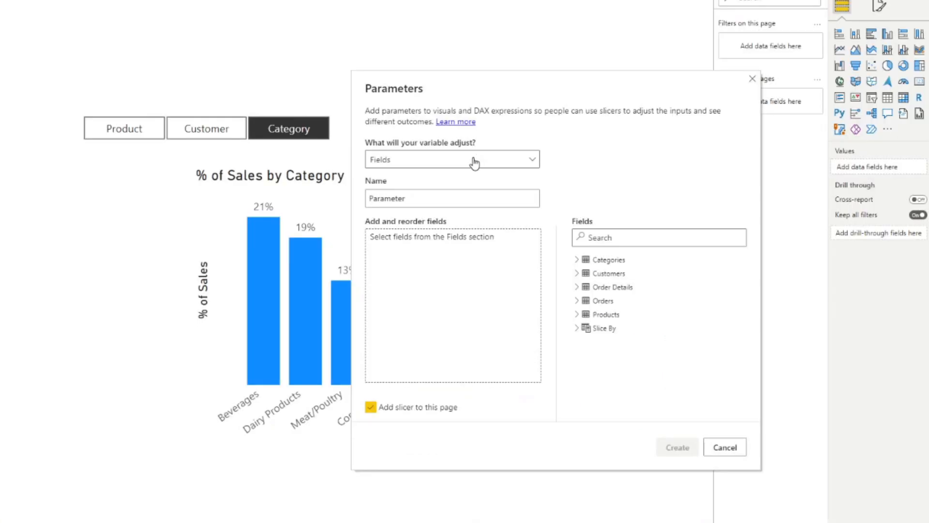
click(429, 200)
double_click(429, 200)
text(Measure By)
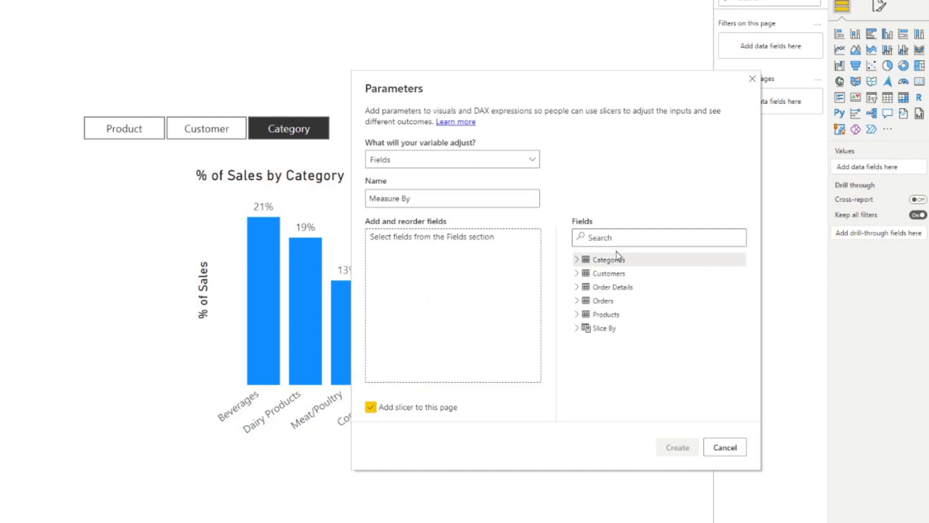
- Add the Total Sales and % of Sales measures from the Order Details table to the Measure By parameter
click(576, 288)
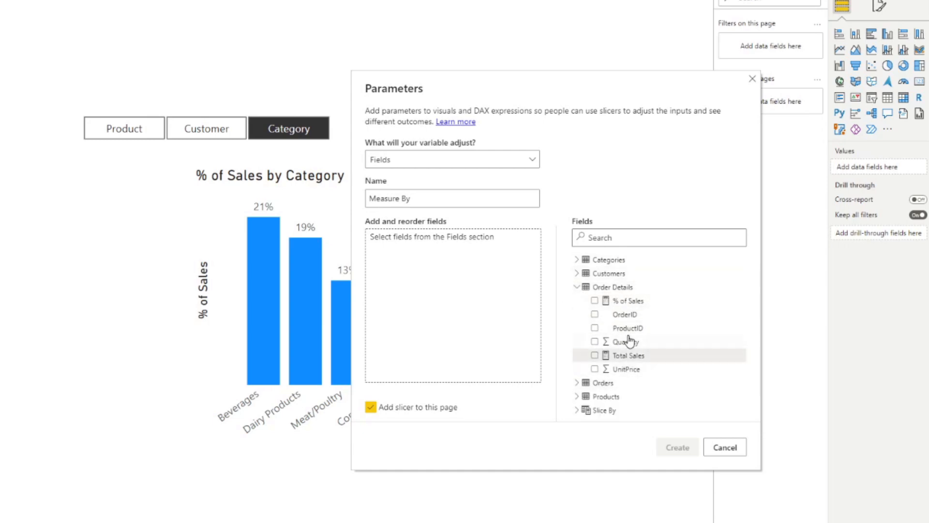
drag(628, 356, 465, 280)
drag(637, 300, 419, 259)
- Rename the parameter's % of Sales entry to Percentage and its Total Sales entry to Sales, and create the parameter with its slicer
double_click(401, 259)
text(Percentage)
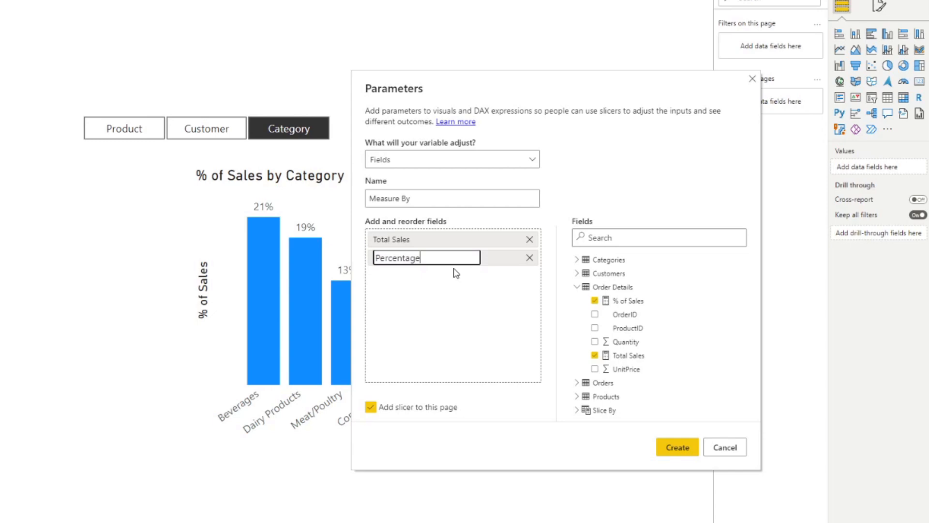
click(414, 241)
double_click(414, 240)
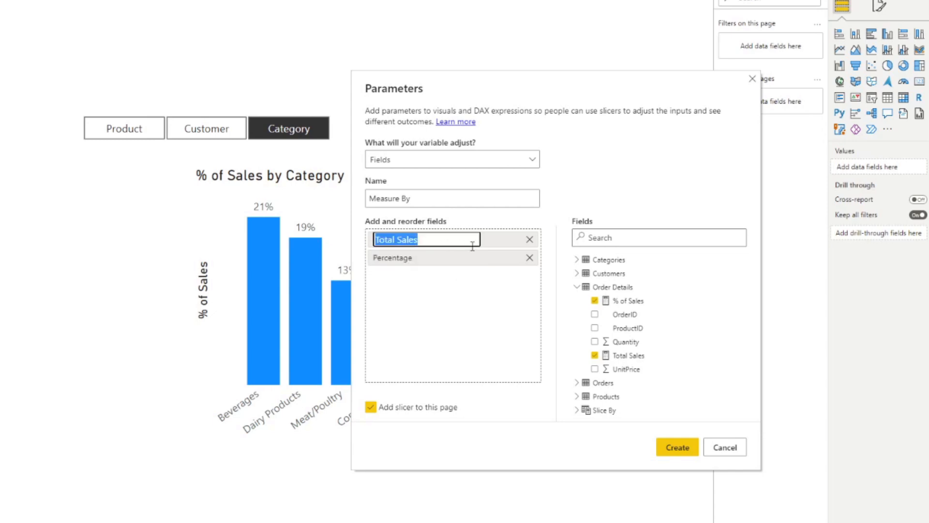
text(Sa)
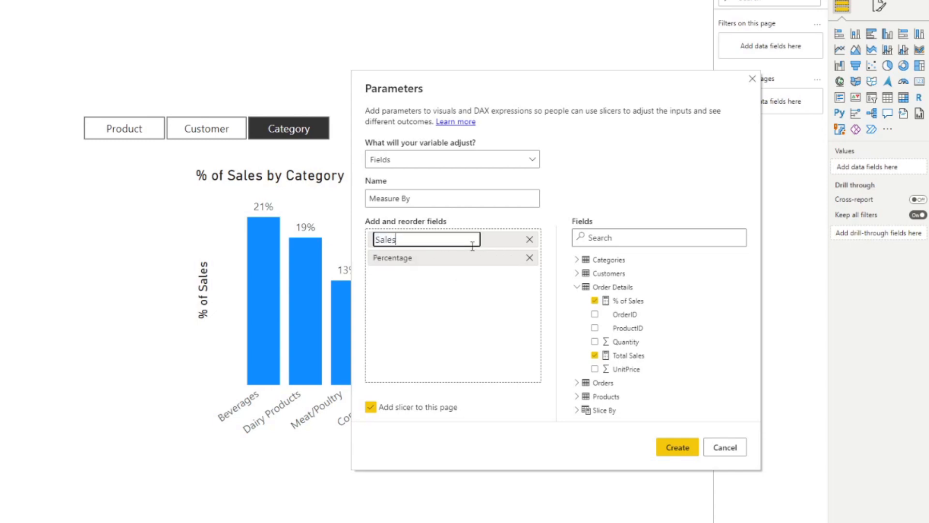
click(456, 275)
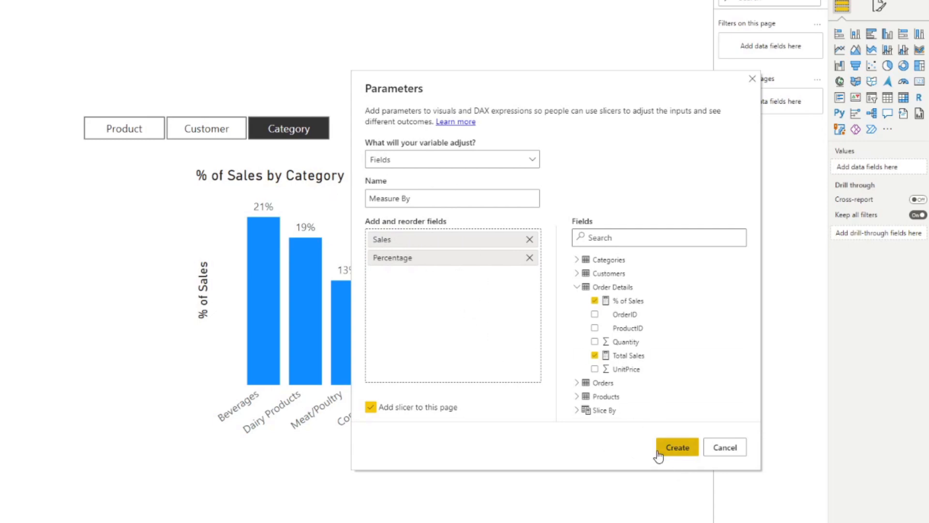
click(675, 451)
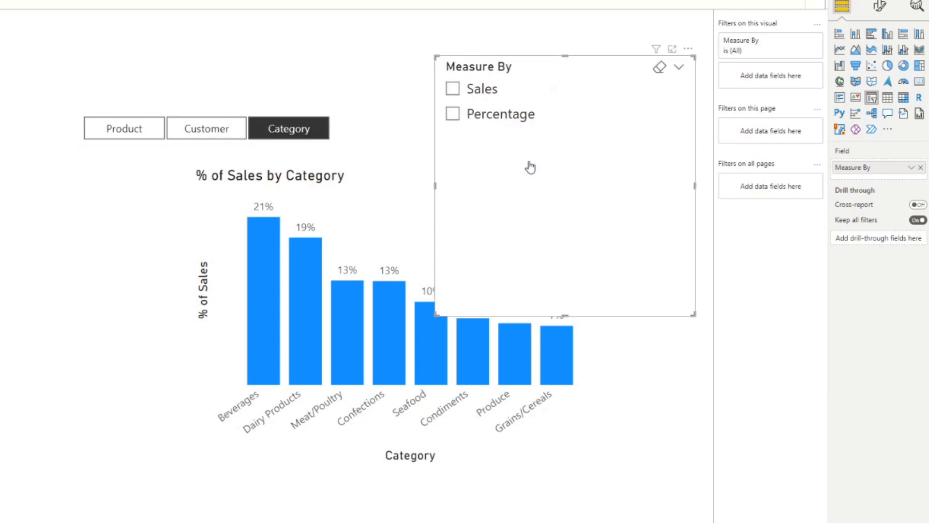
- Copy the Slice By slicer's formatting onto the Measure By slicer, and flatten it into a single row aligned beside the Slice By slicer
click(285, 119)
click(279, 119)
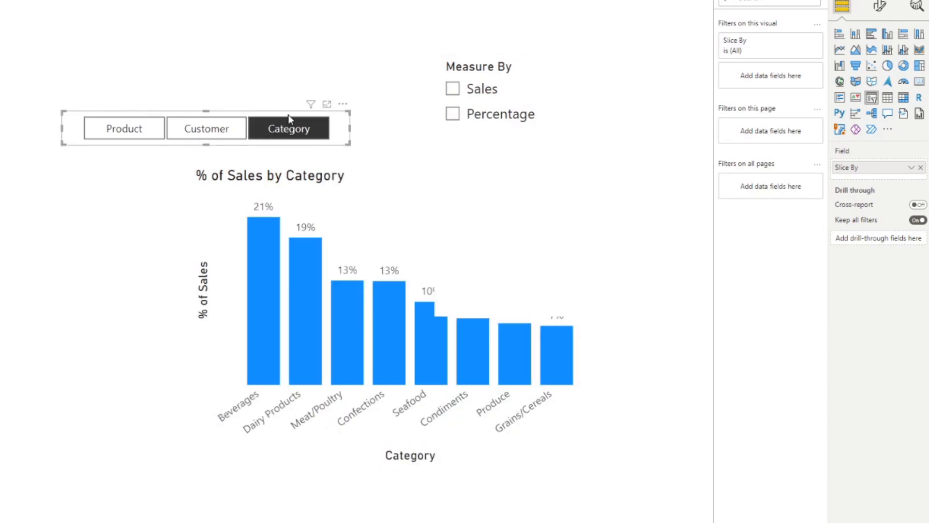
mouse_move(311, 105)
click(544, 74)
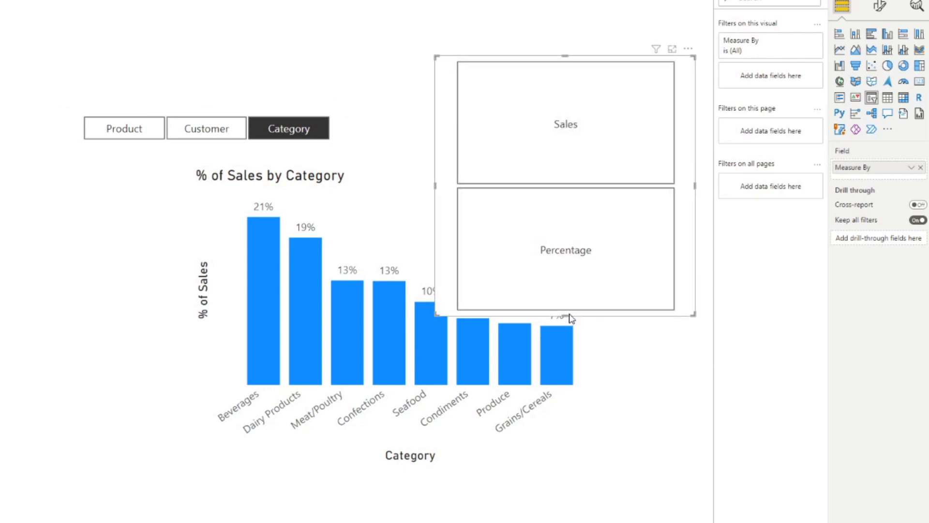
drag(565, 316, 552, 116)
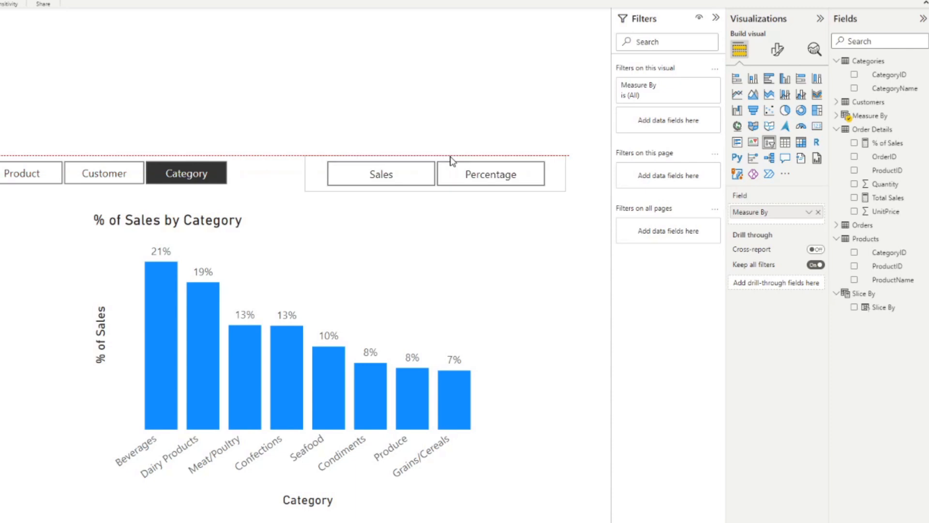
drag(451, 160, 436, 156)
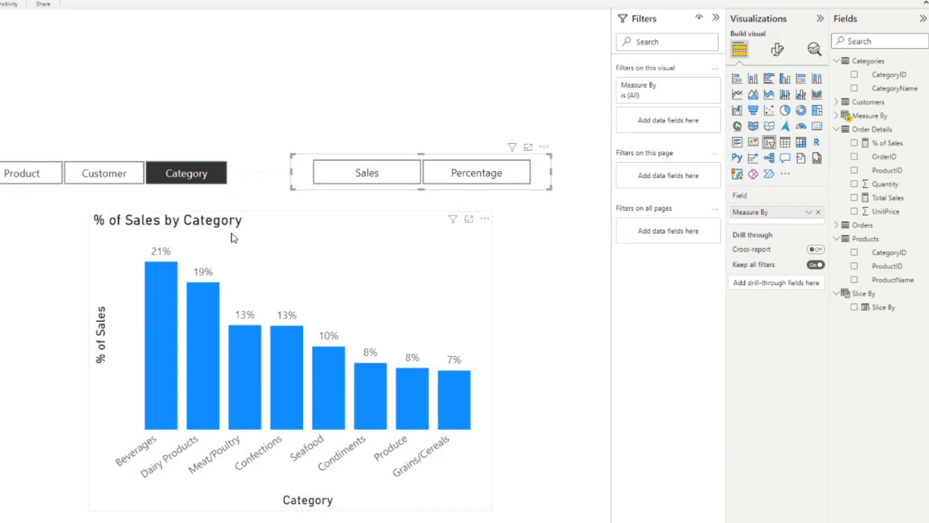
- Replace % of Sales with the Measure By parameter on the column chart's Y-axis
click(325, 269)
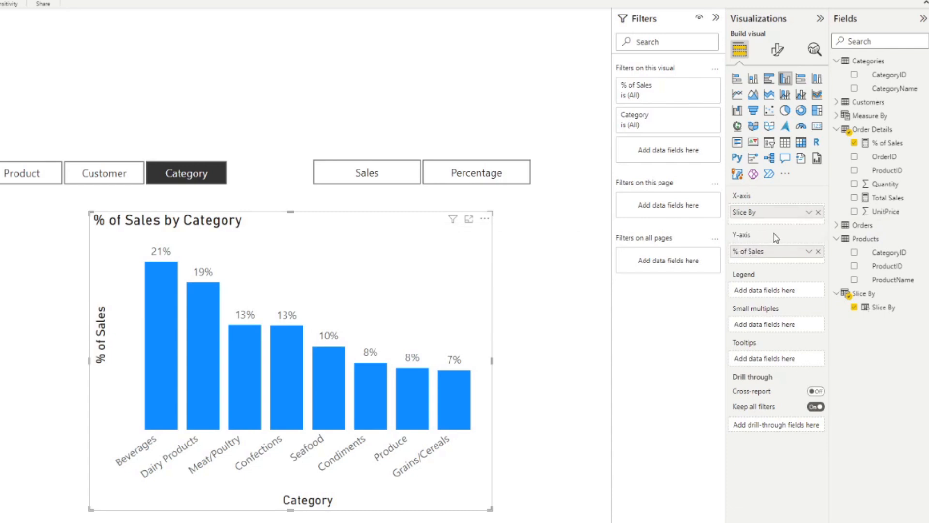
click(817, 251)
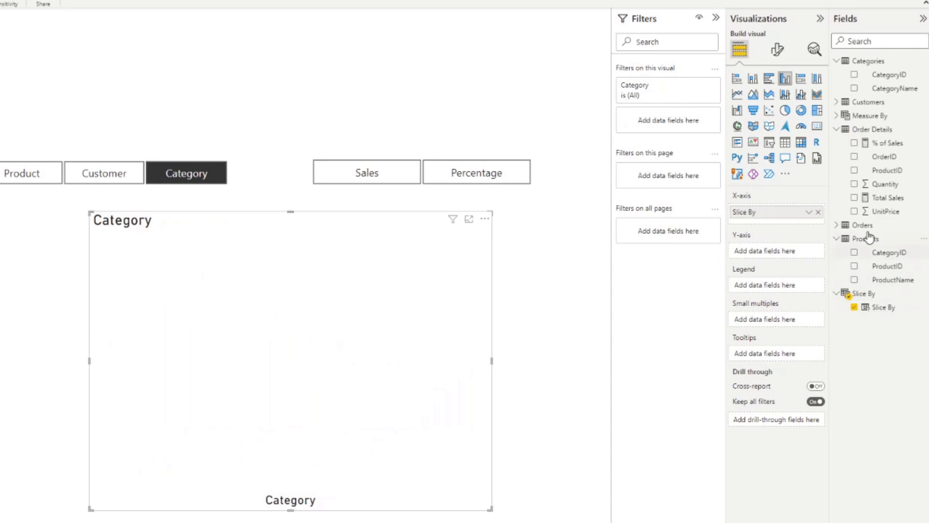
click(836, 116)
drag(881, 130, 774, 239)
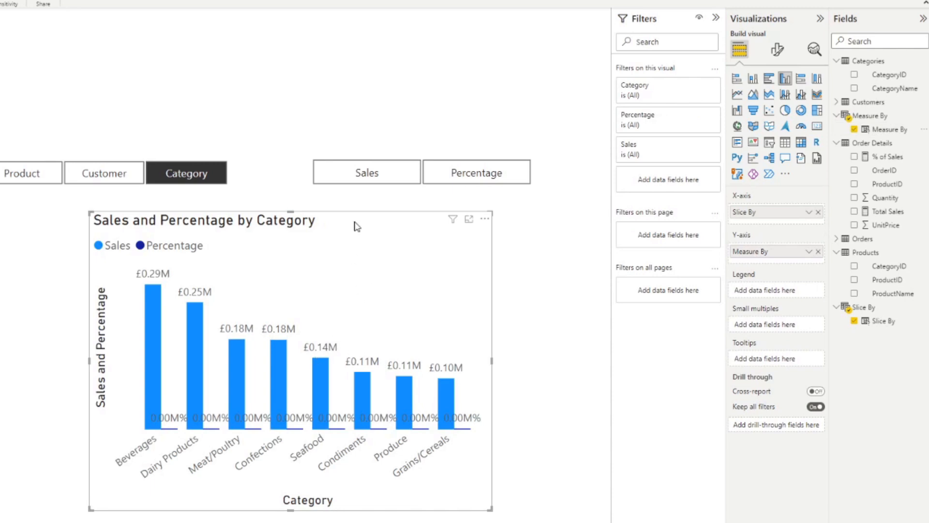
- Test both slicers by switching the chart between Sales and Percentage and between Customer and Product, ending on Sales by Product
click(398, 179)
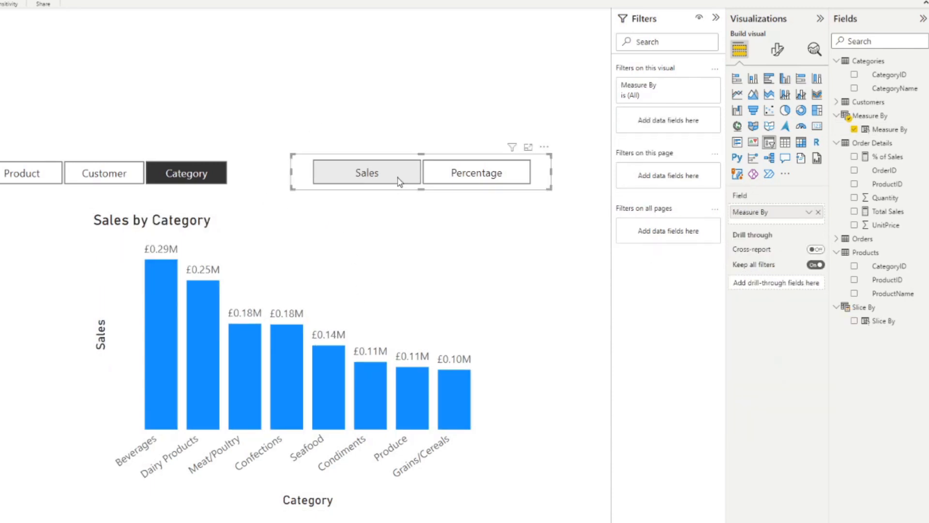
click(452, 182)
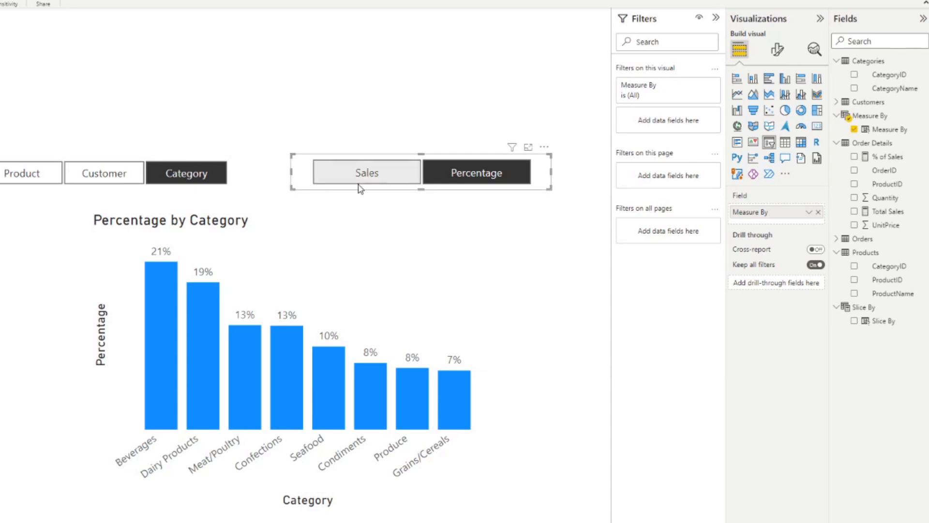
click(79, 167)
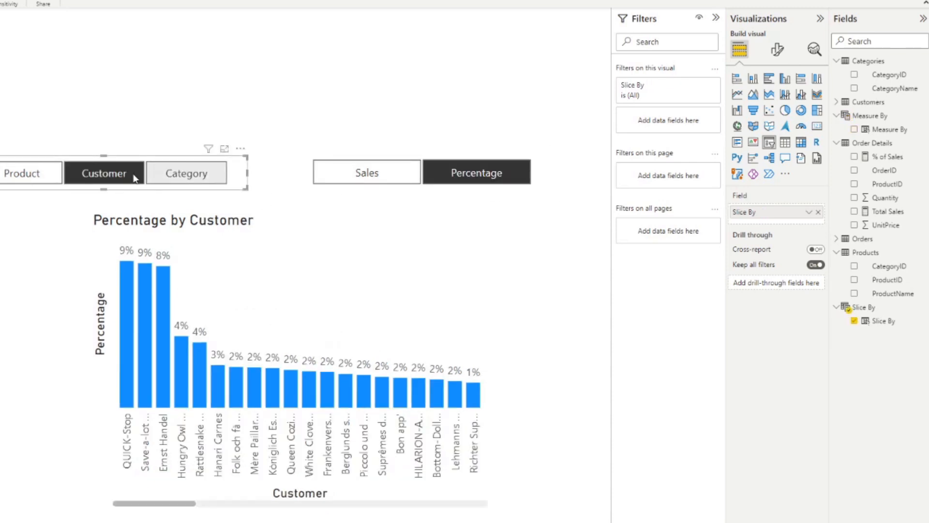
click(29, 174)
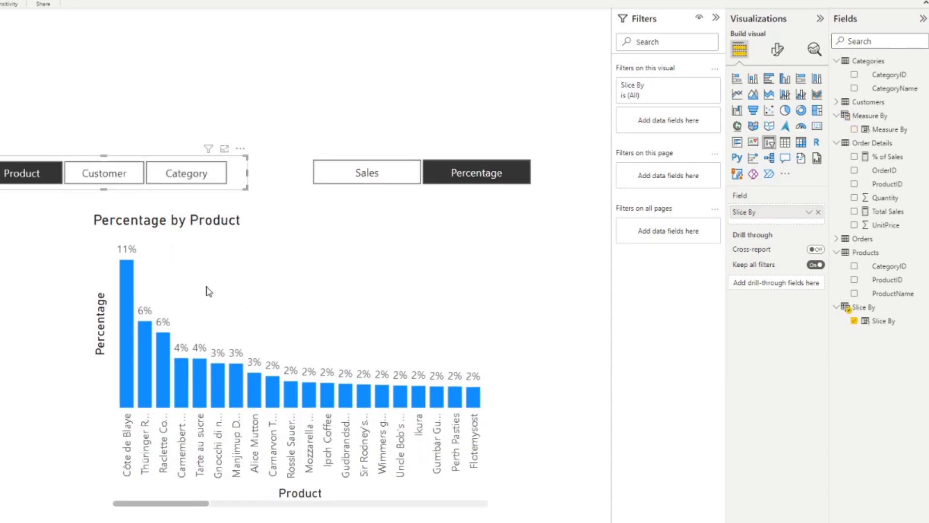
click(383, 182)
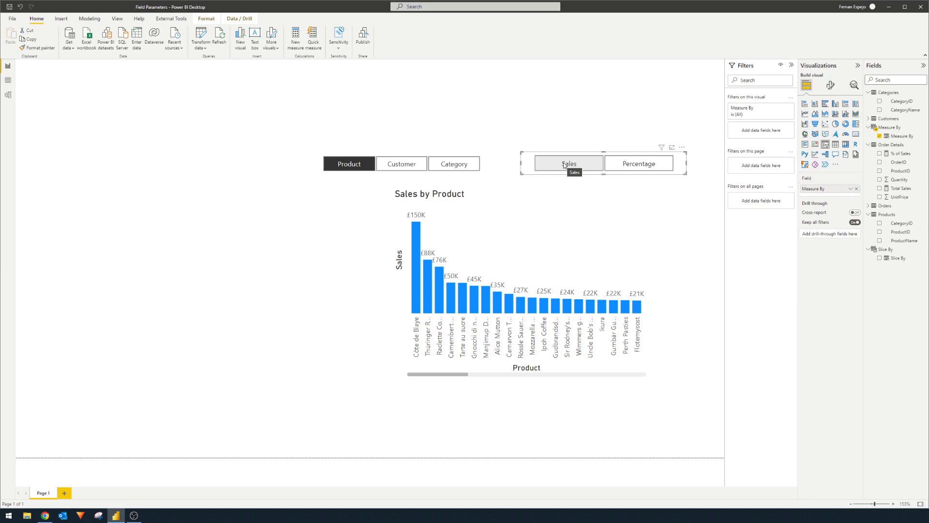
click(564, 165)
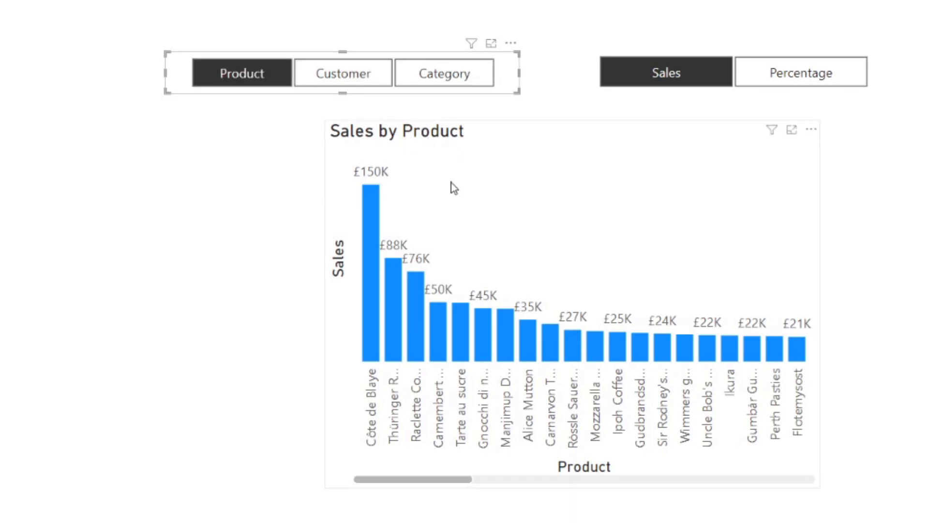
- Compare the full range of bars in the Sales chart by product and by customer, ending with Customer selected
drag(410, 482, 390, 479)
click(358, 85)
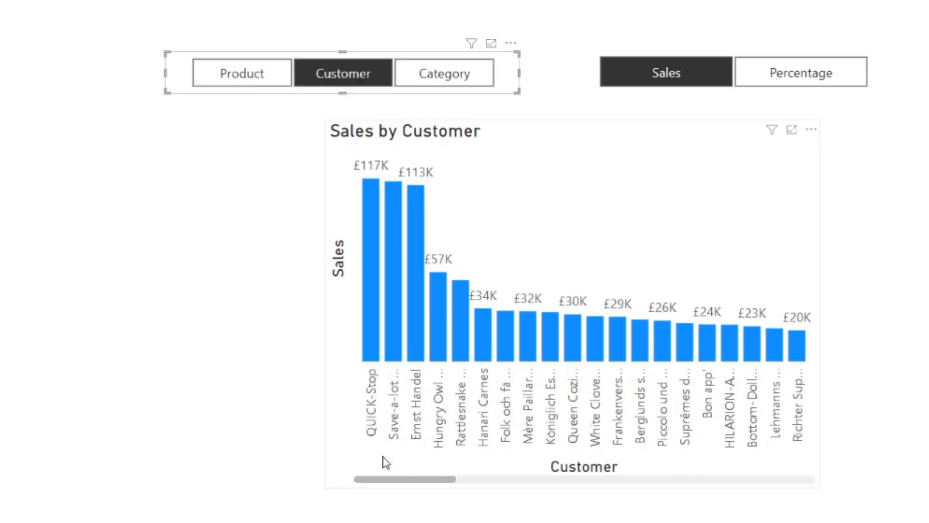
drag(399, 480, 352, 490)
drag(445, 479, 342, 503)
click(269, 69)
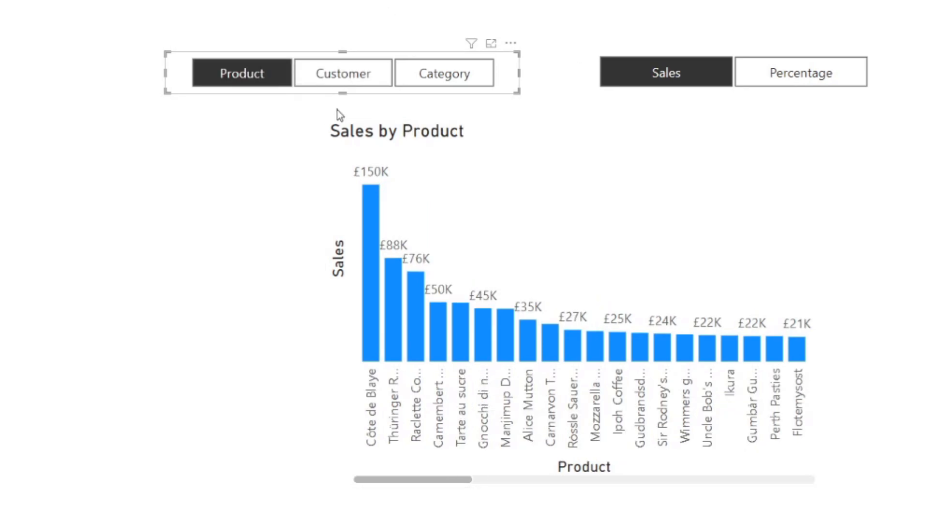
click(229, 73)
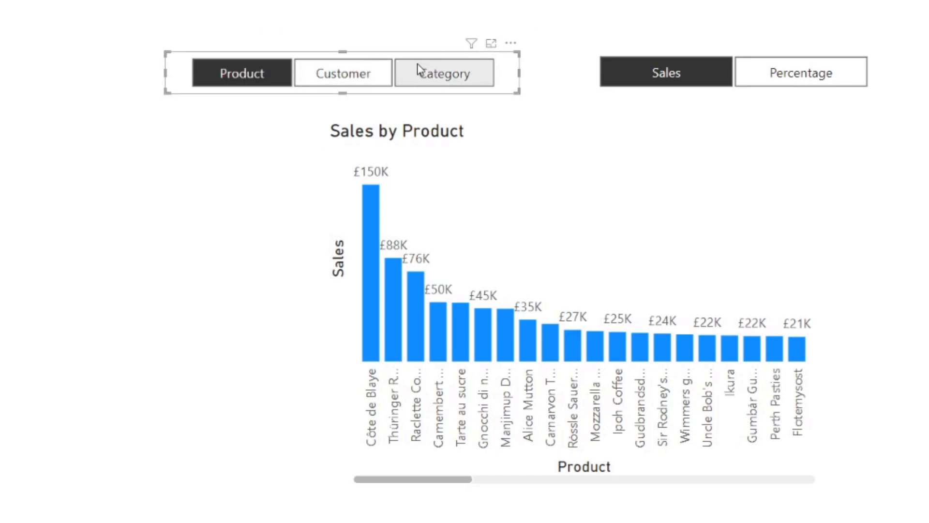
click(344, 77)
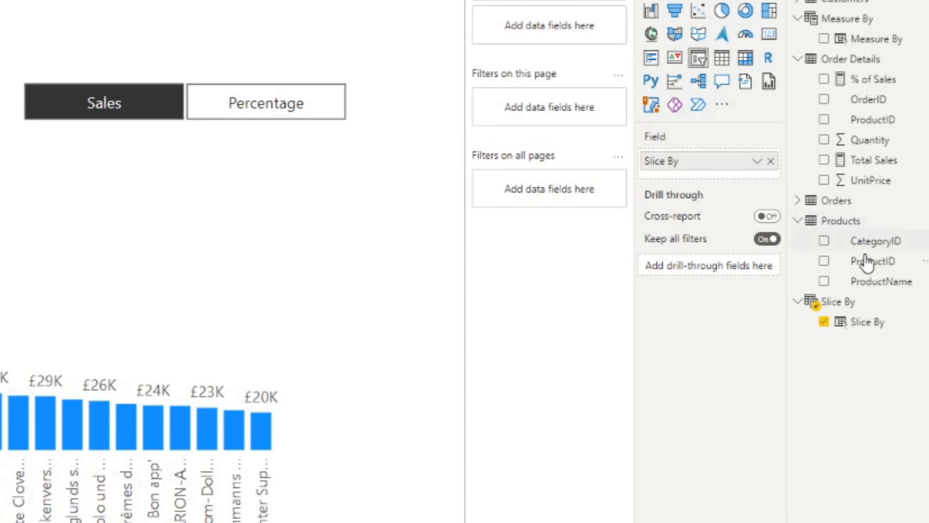
- Add a calculated column to the Products table with the formula Top 10 Products = 'Order Details'[Total Sales]
right_click(852, 221)
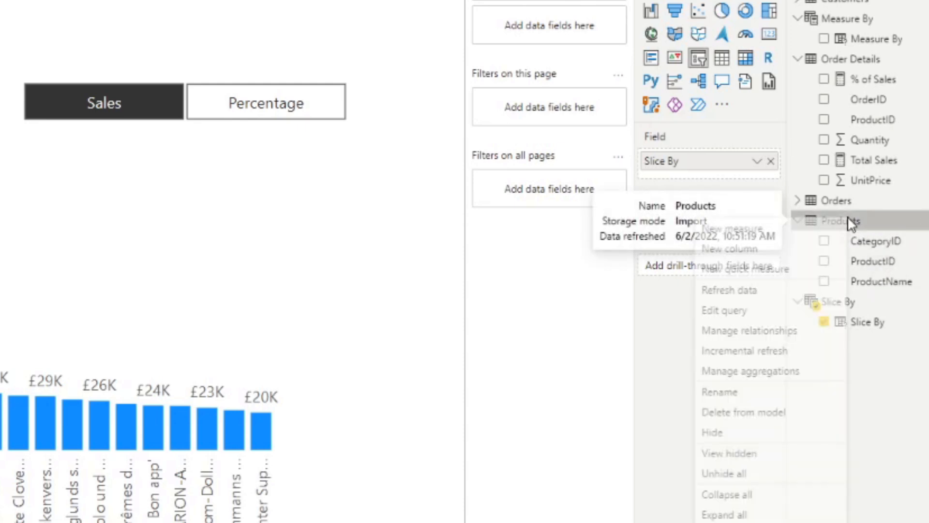
click(871, 296)
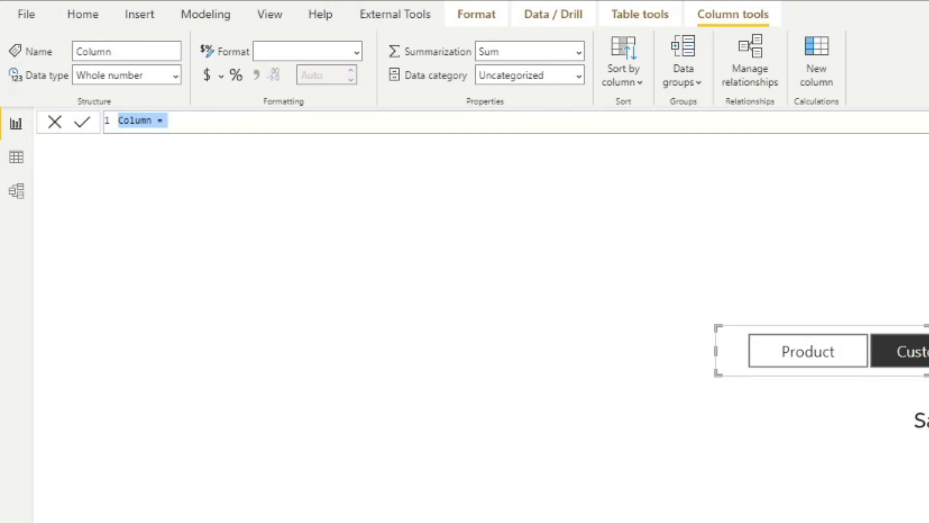
text(T)
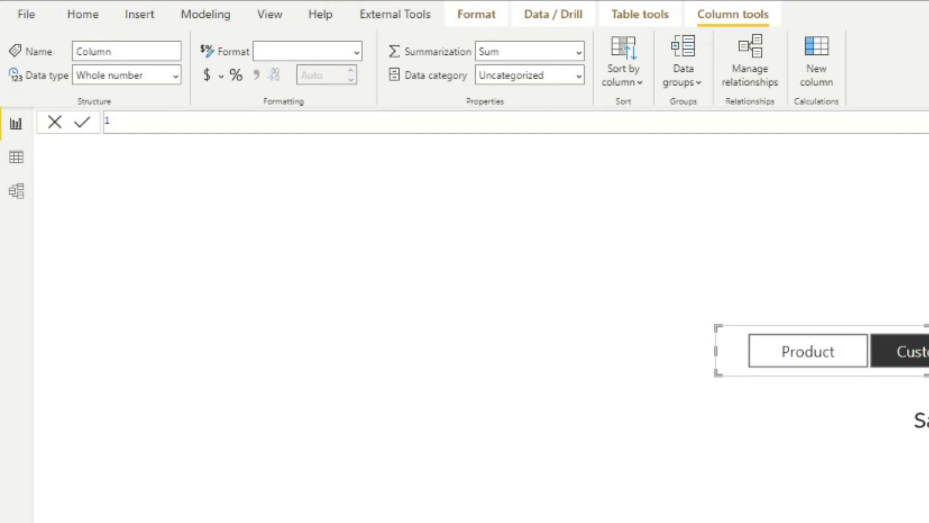
text(op 10 Products = Total)
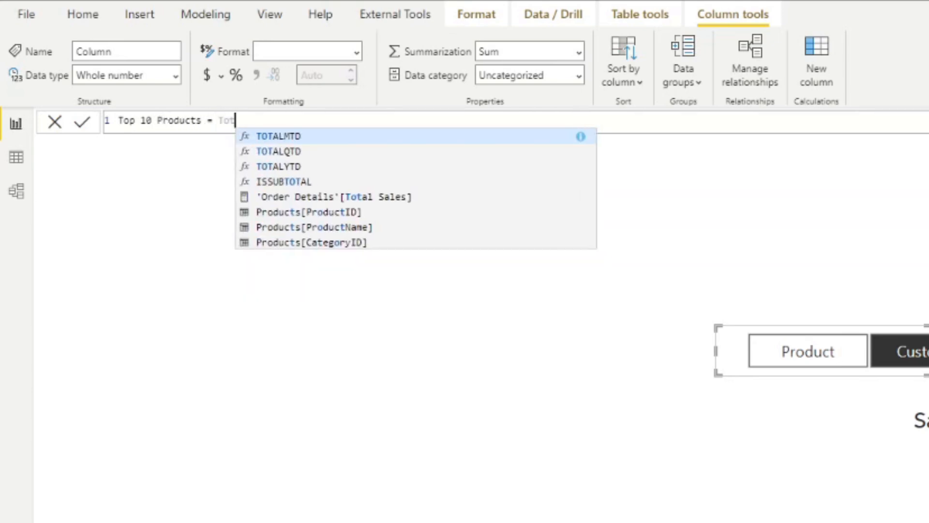
key(Down)
key(Down)
key(Down)
key(Down)
key(Tab)
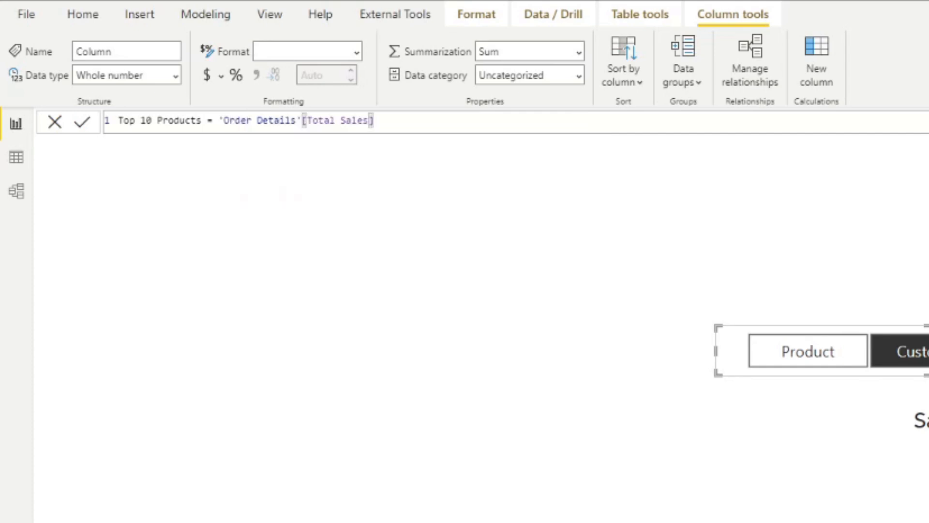
key(Return)
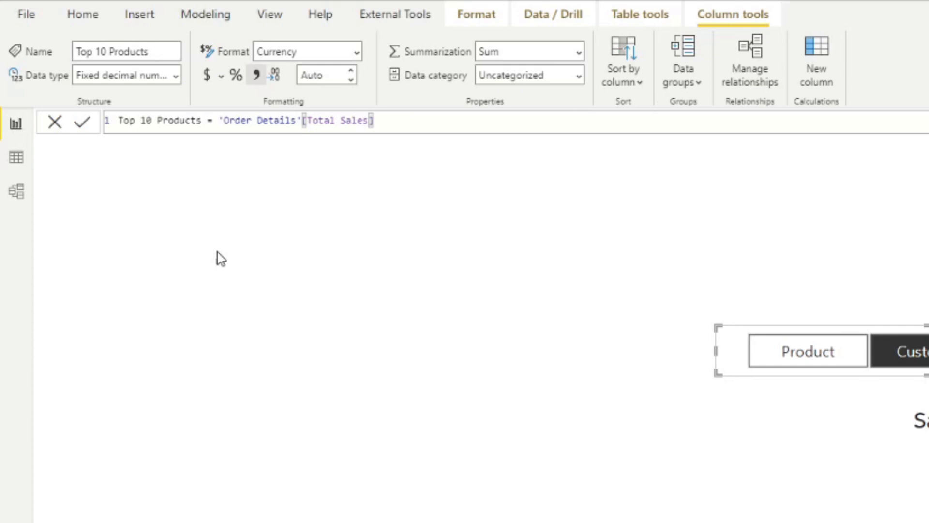
- Inspect the Products data and change the Top 10 Products column formula to RANKX( Products, 'Order Details'[Total Sales])
click(16, 157)
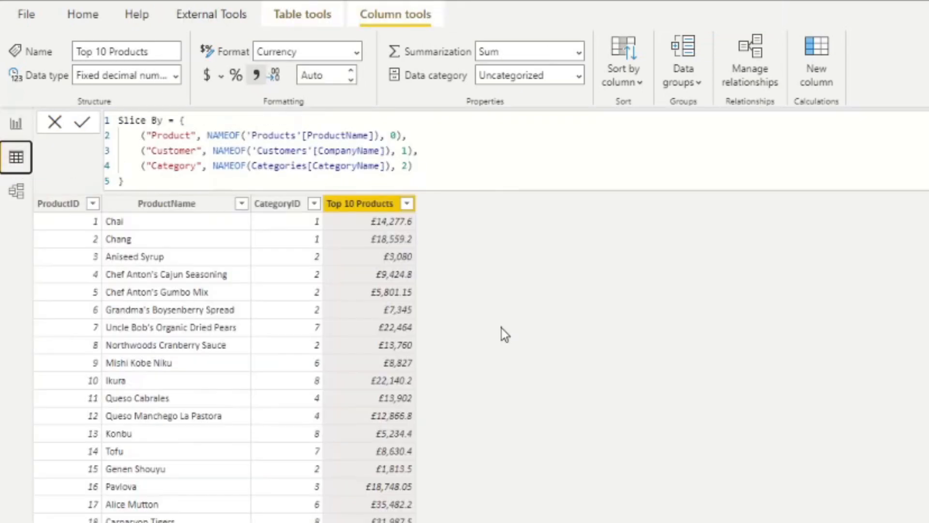
click(380, 286)
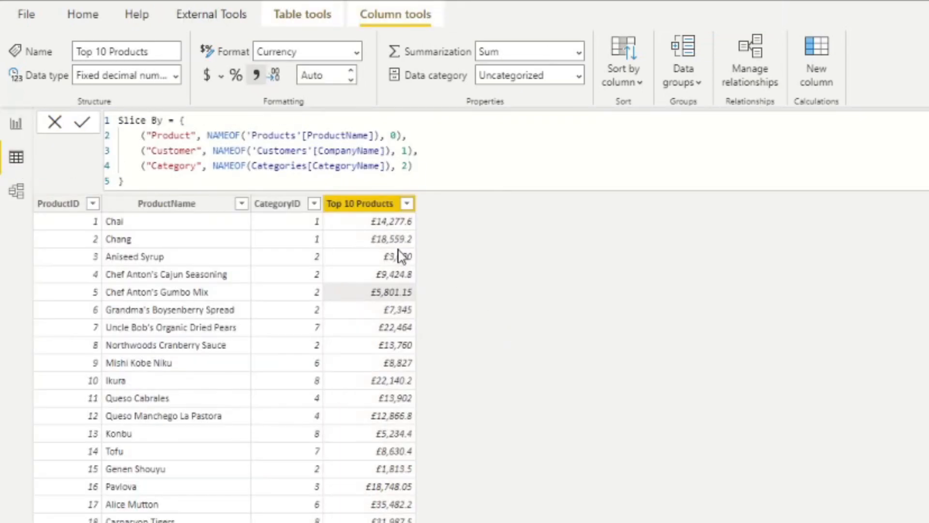
click(384, 224)
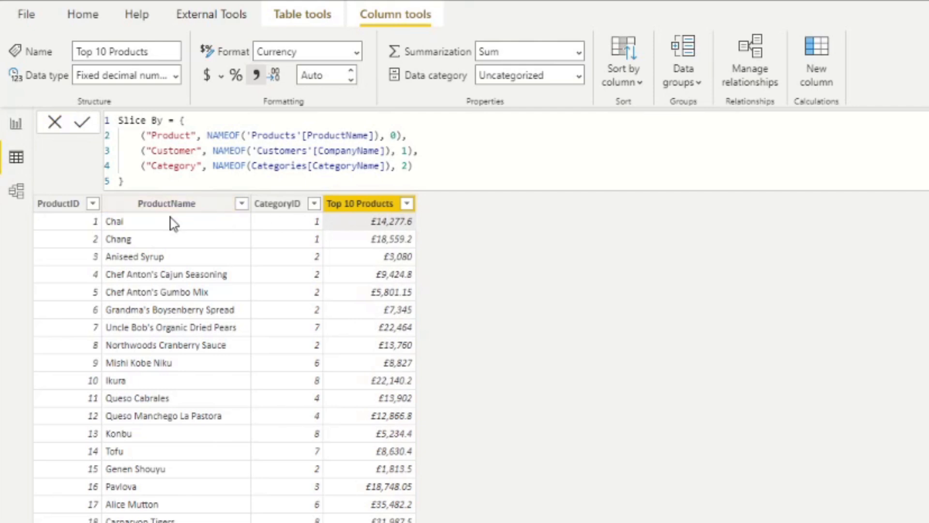
click(366, 119)
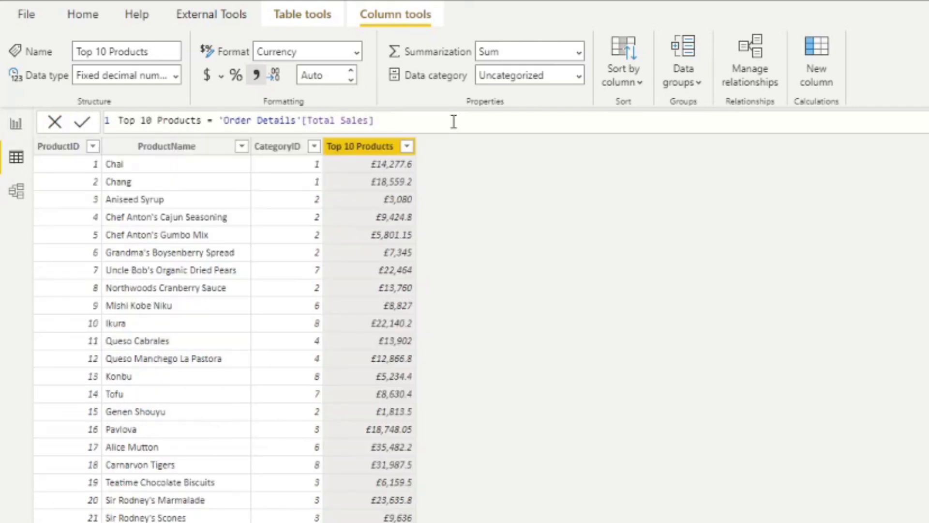
text(RANKX)
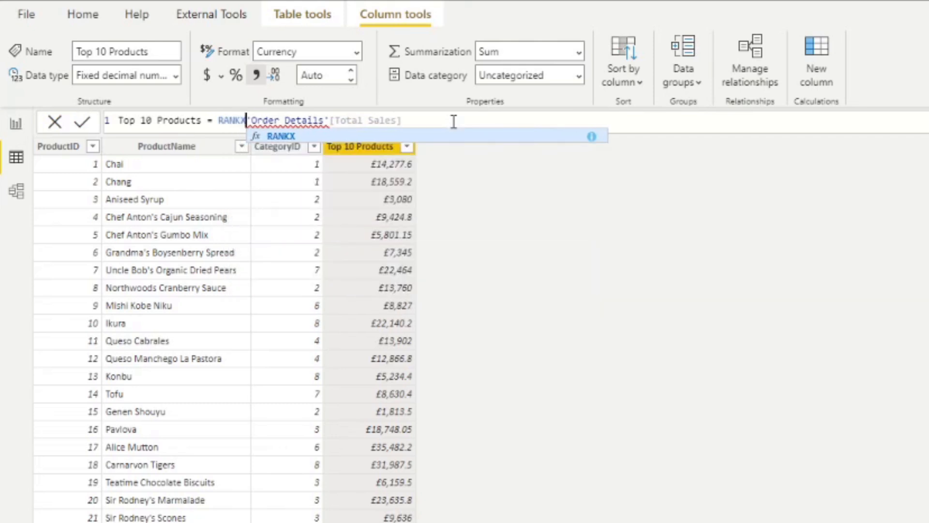
text(()
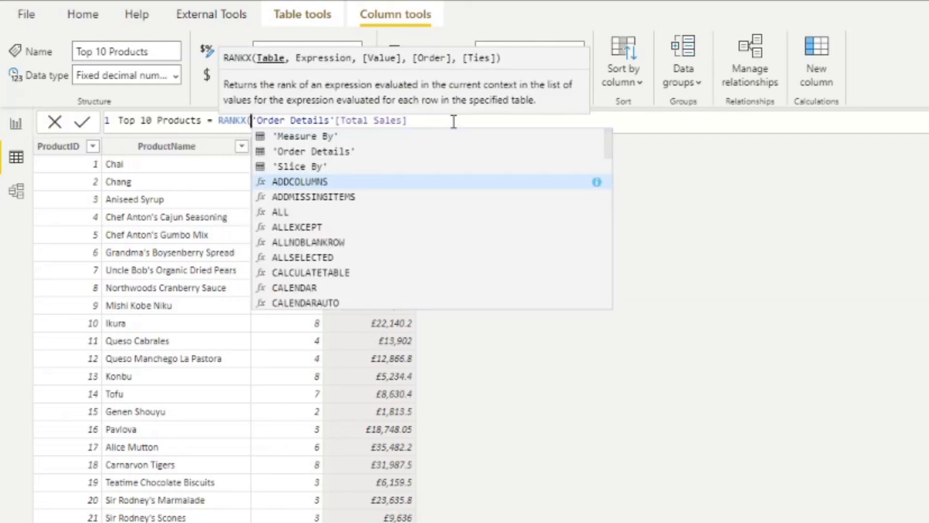
text( Products)
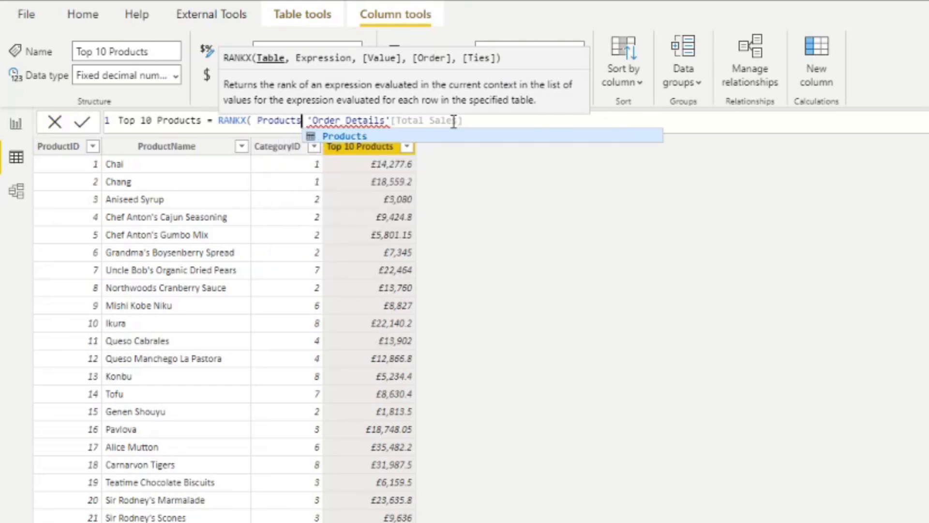
text(,)
click(483, 130)
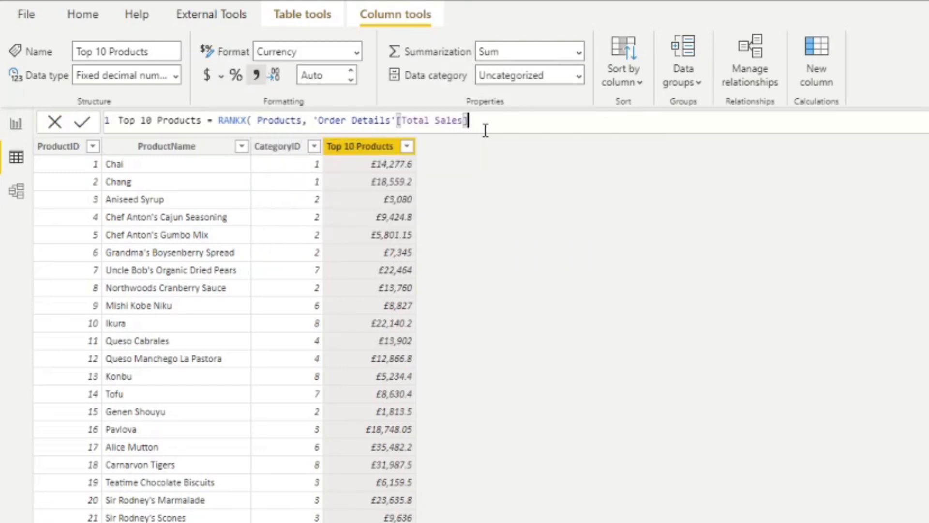
text())
key(Return)
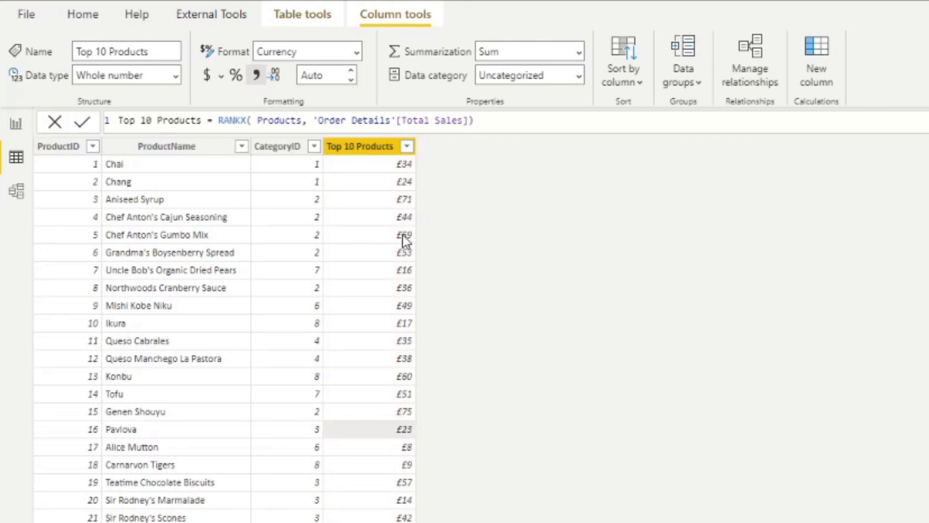
- Set the number format of the Top 10 Products column to General
click(372, 150)
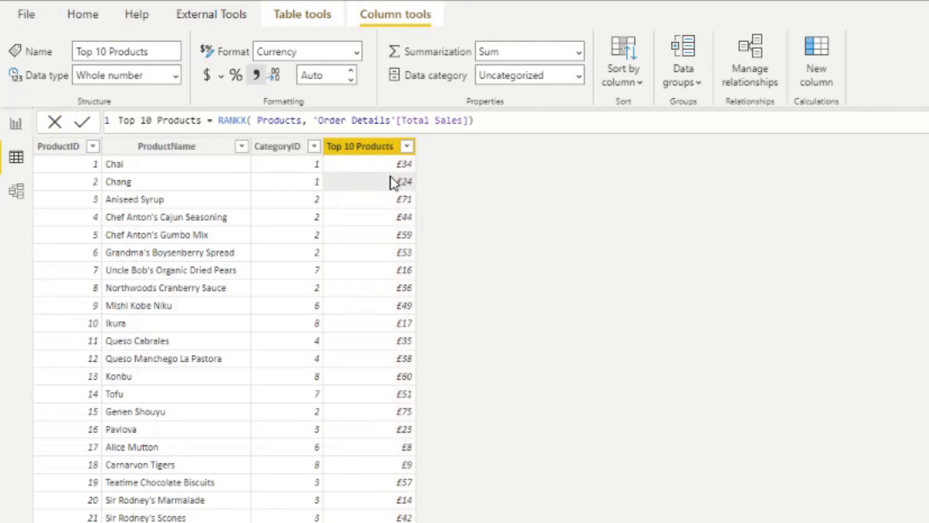
click(379, 150)
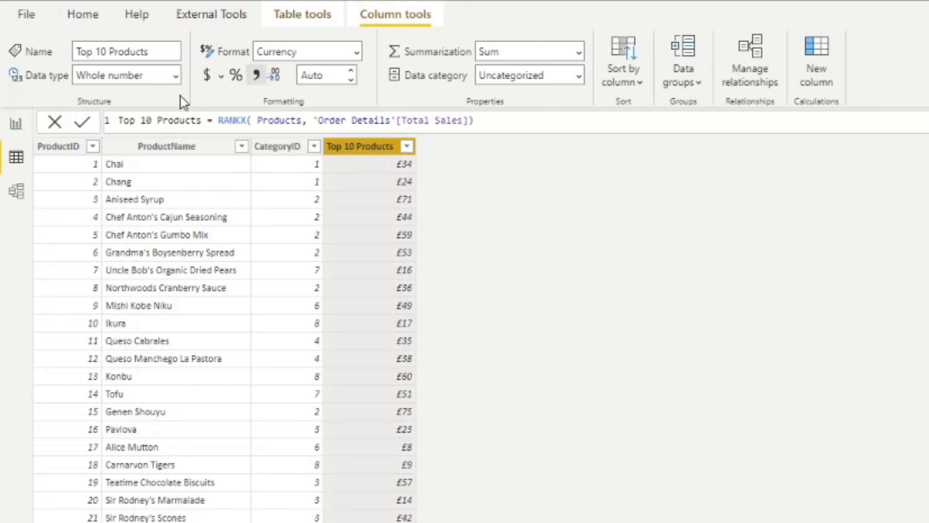
click(357, 52)
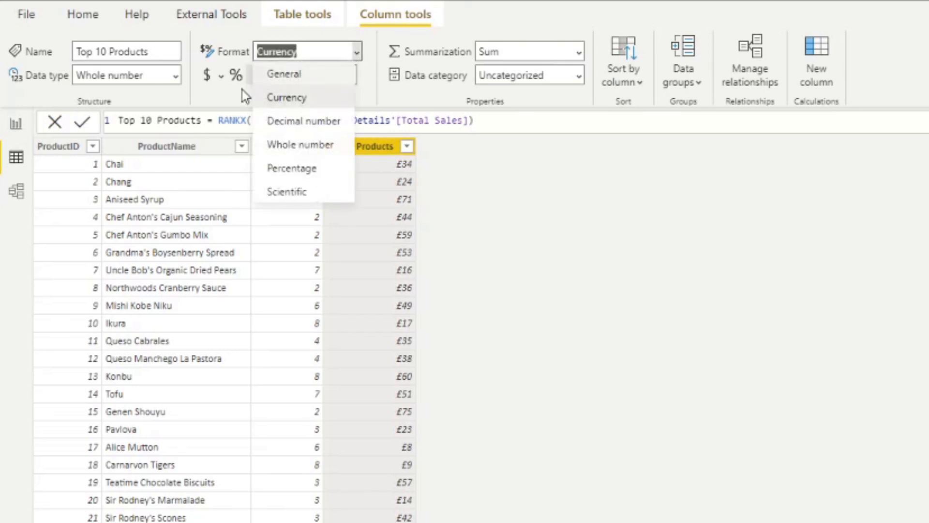
click(304, 142)
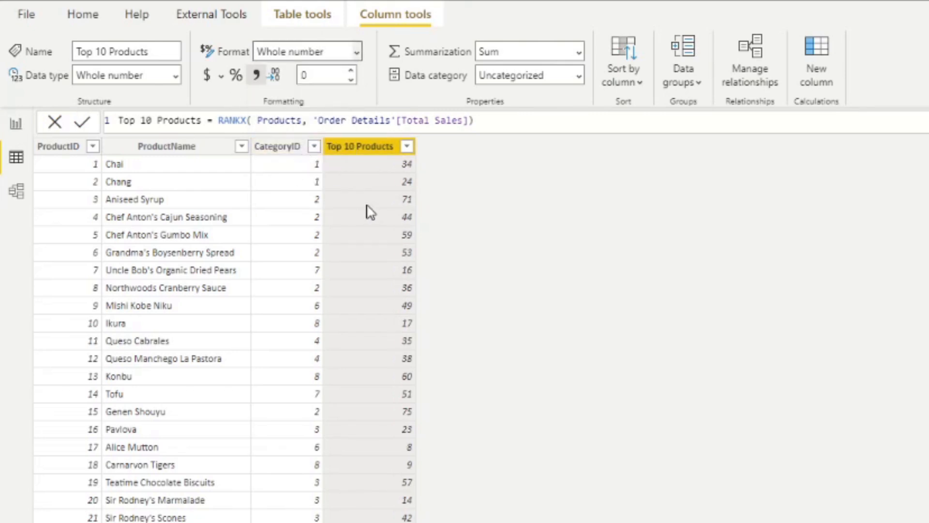
click(357, 51)
click(286, 73)
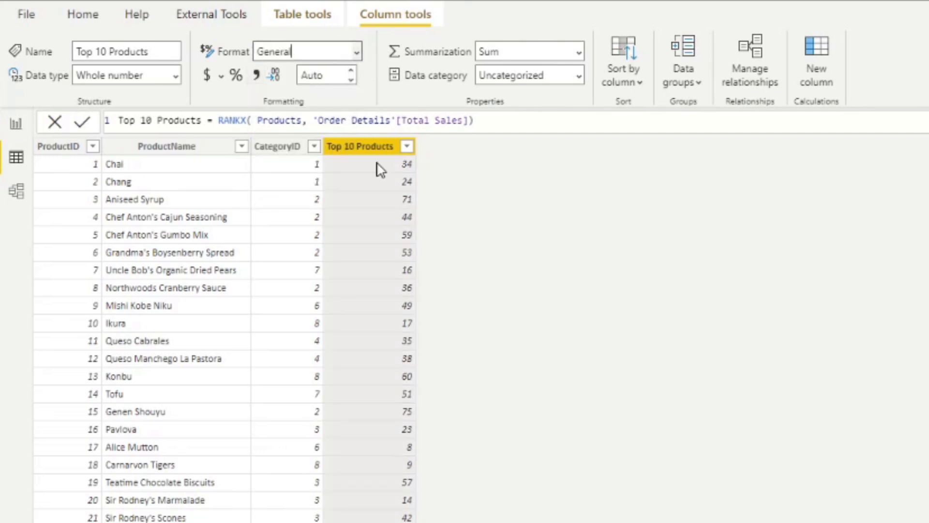
click(479, 121)
drag(479, 121, 218, 120)
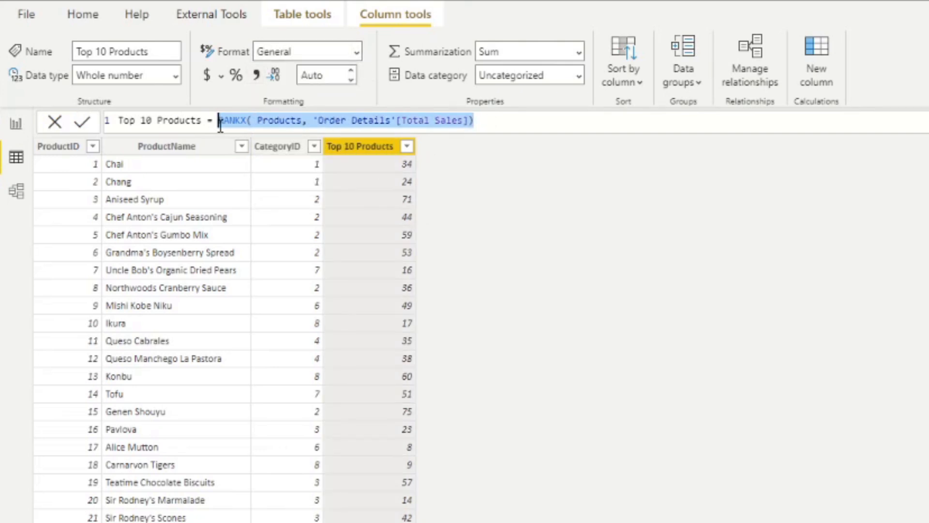
key(BackSpace)
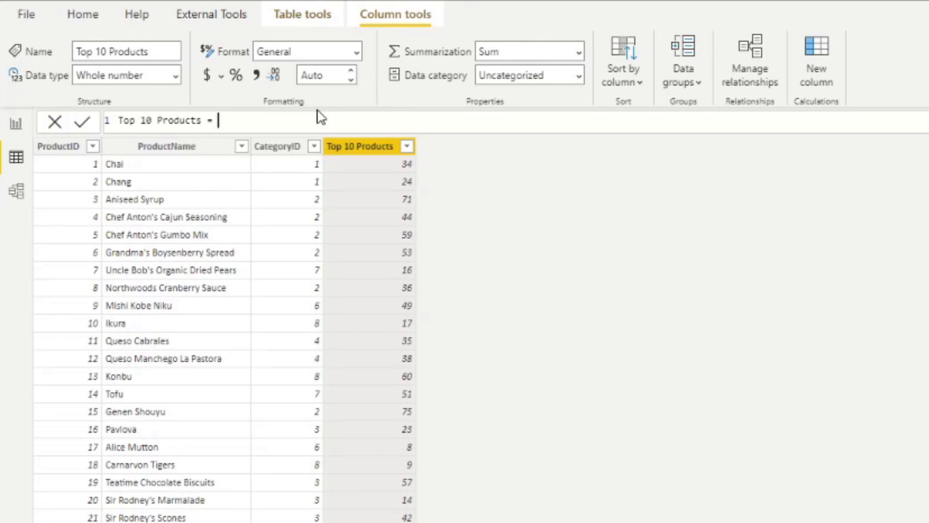
key(ctrl+z)
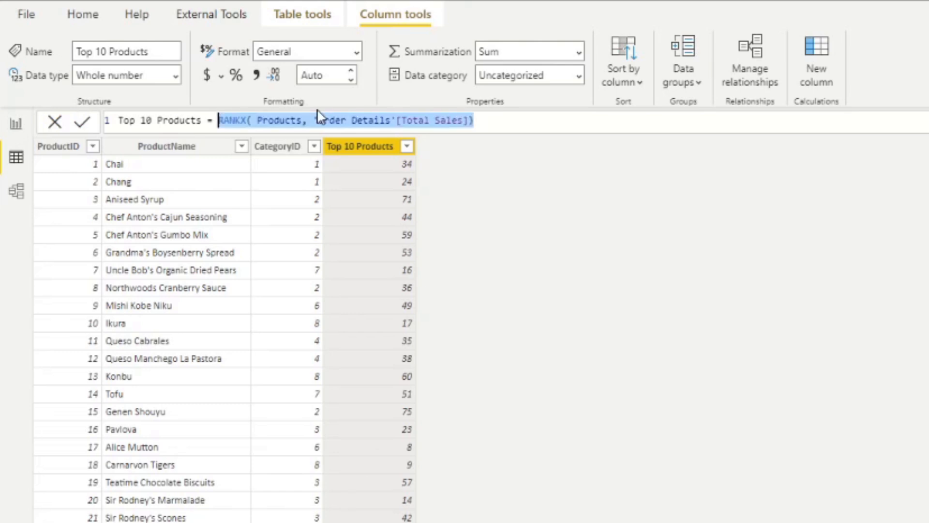
- Wrap the RANKX expression in an IF function that tests whether the product's rank is <= 10
click(352, 120)
click(220, 124)
text(IF ()
key(BackSpace)
key(BackSpace)
text(()
click(517, 117)
text(<= 10)
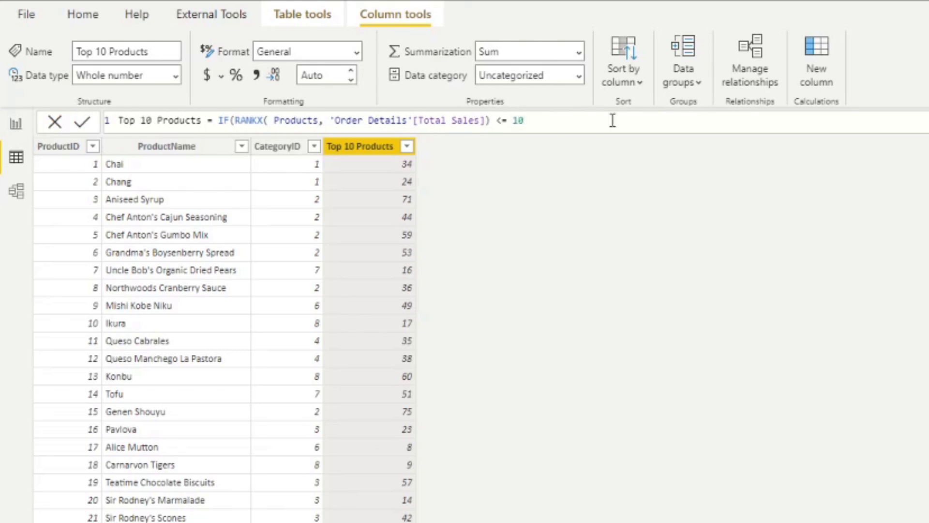
- Complete the IF formula with Products[ProductName] as the result when true, and commit the Top 10 Products column
text(,)
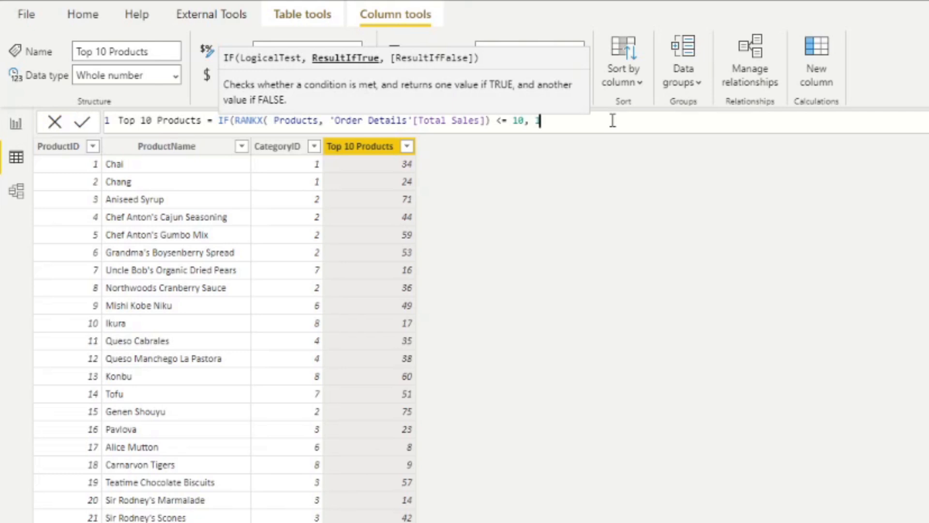
text( Prod)
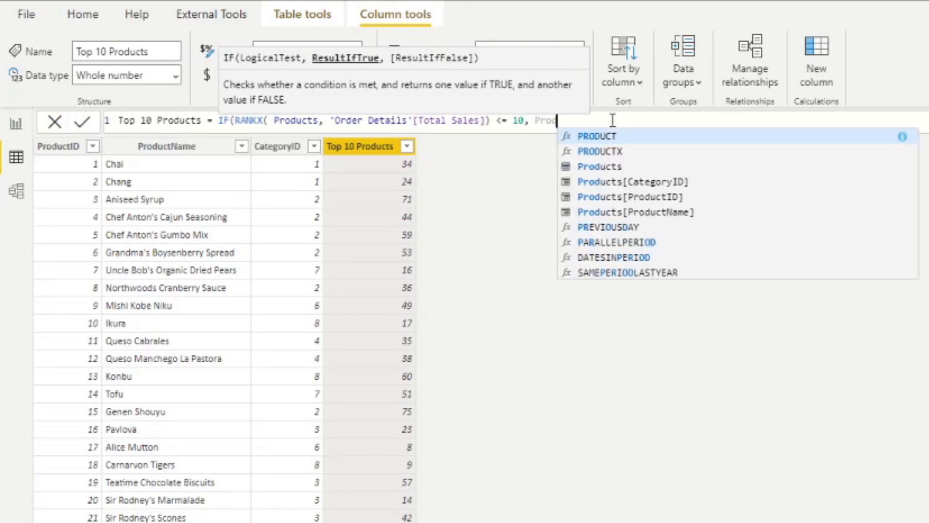
key(Down)
key(Tab)
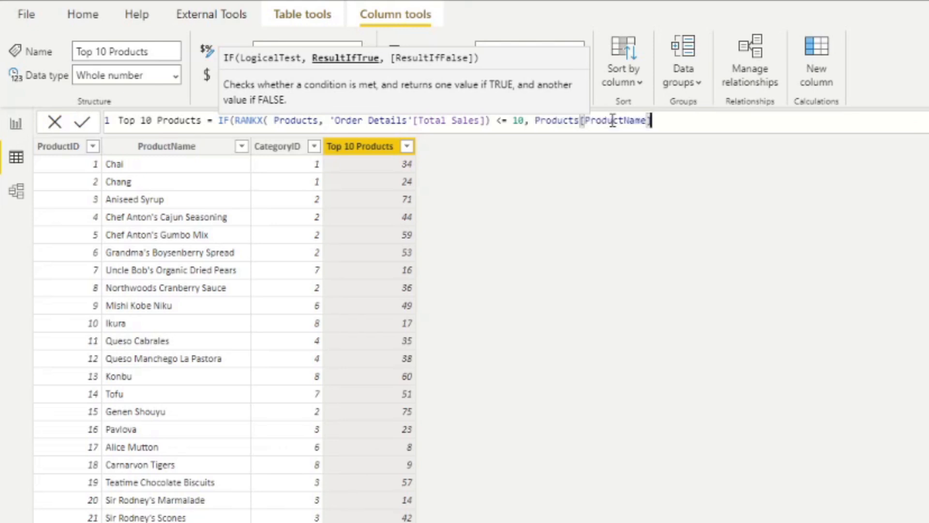
text())
key(Right)
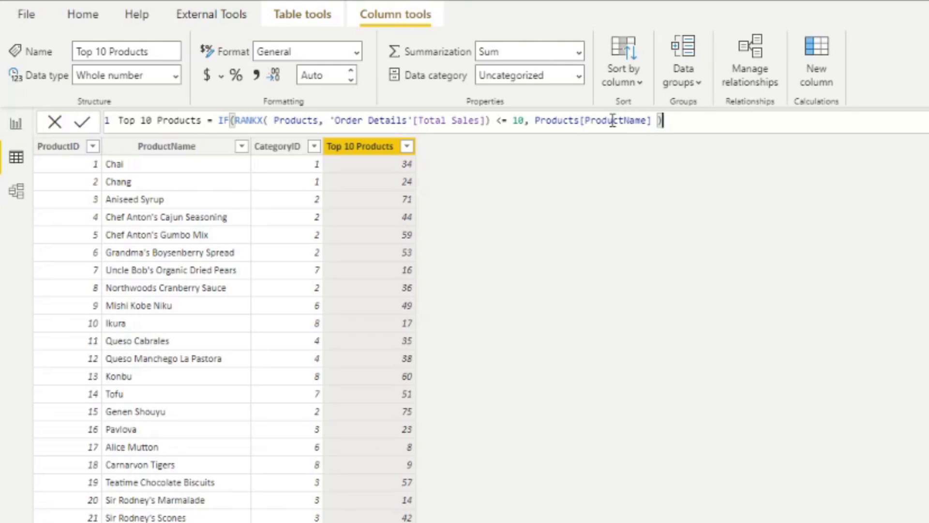
key(Return)
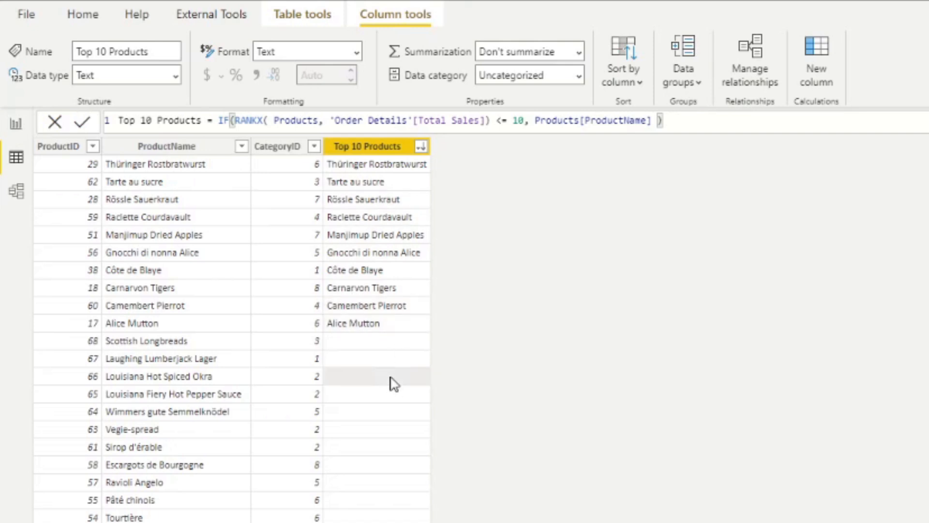
- Copy the entire Top 10 Products formula into a new calculated column in the Customers table
scroll(390, 380, down, 5)
scroll(394, 477, up, 5)
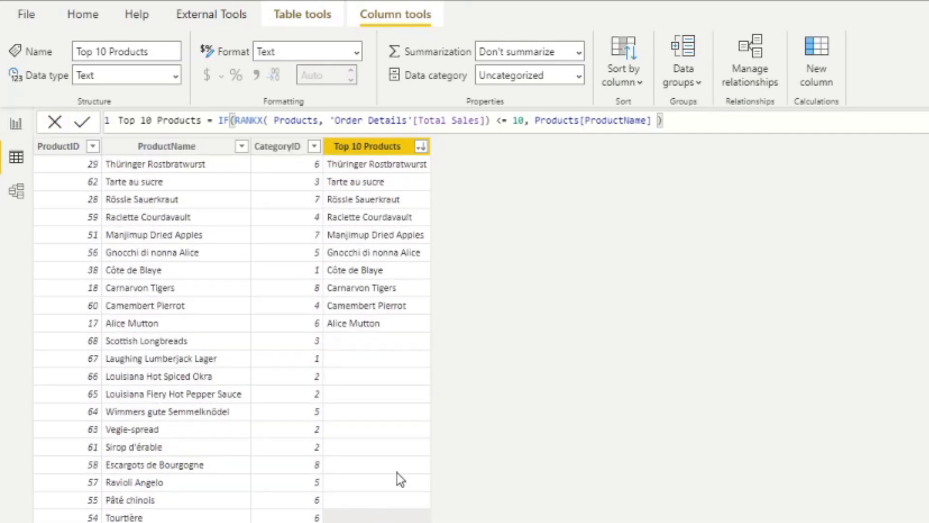
drag(662, 121, 535, 121)
click(663, 121)
drag(663, 121, 119, 121)
key(ctrl+c)
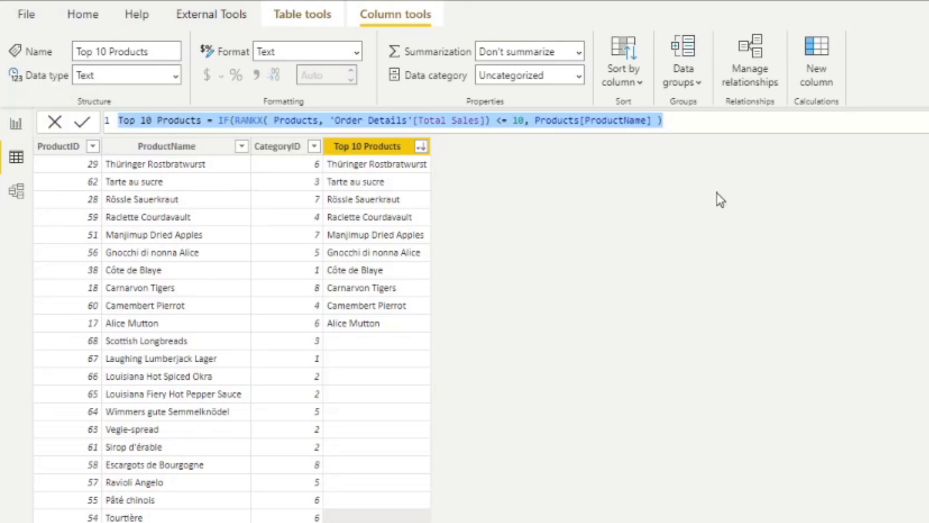
click(667, 120)
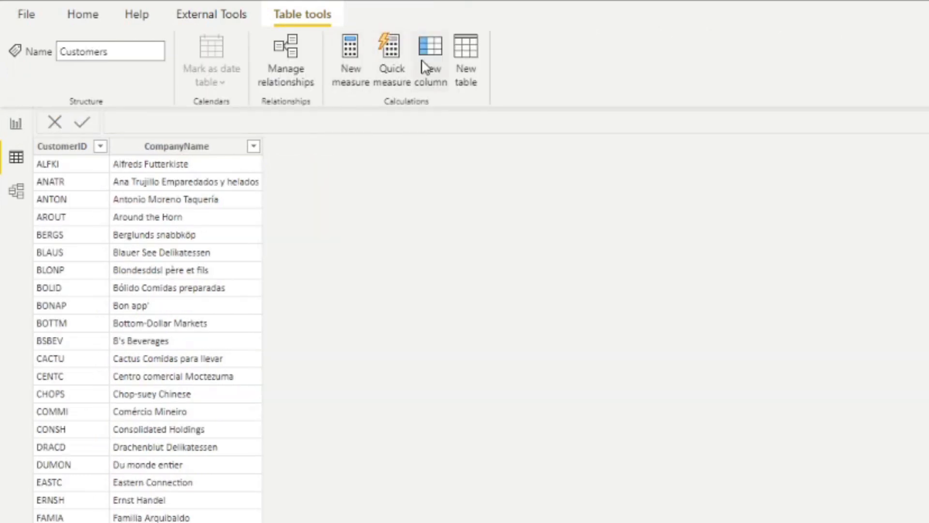
key(ctrl+a)
key(ctrl+v)
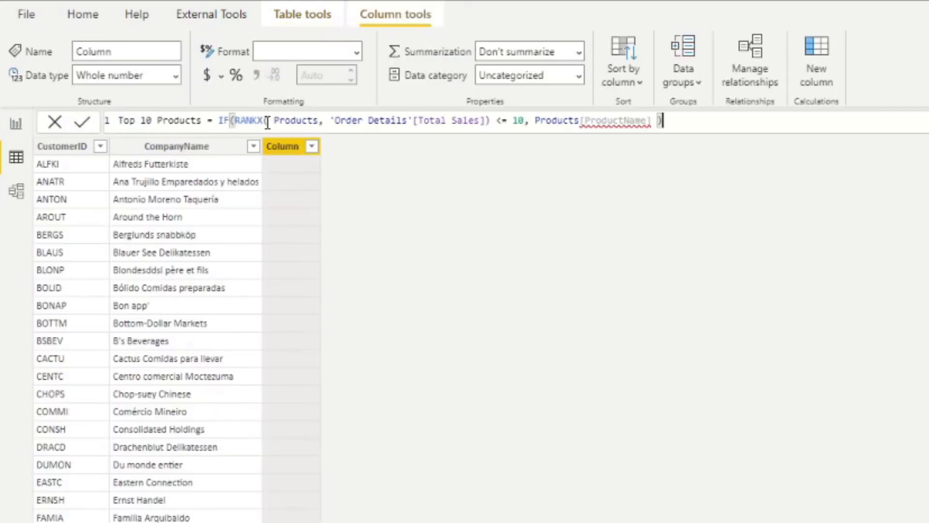
- Rename the new column Top 10 Customers in its formula and make RANKX rank over the Customers table
double_click(194, 120)
text(Customers)
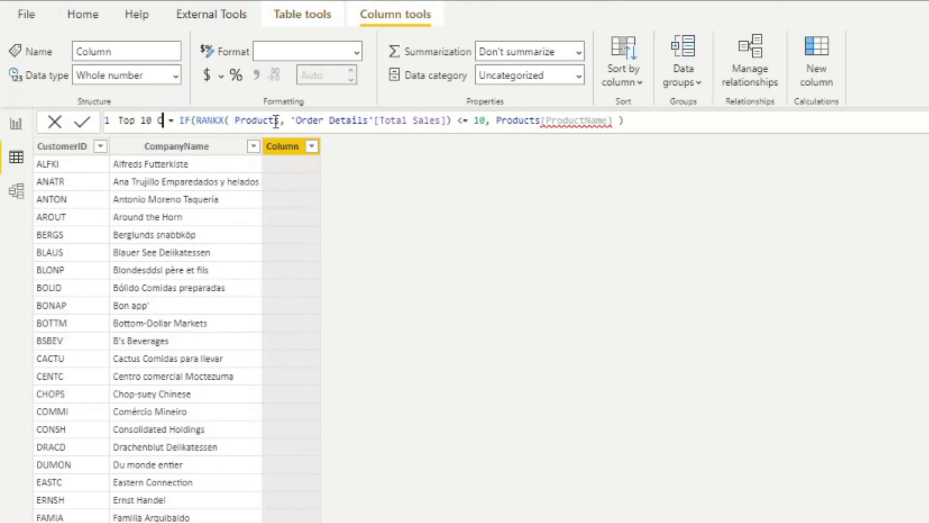
double_click(307, 120)
text(Customers)
- Replace the IF result Products[ProductName] with Customers[CompanyName] and commit the Top 10 Customers column
click(445, 121)
double_click(471, 122)
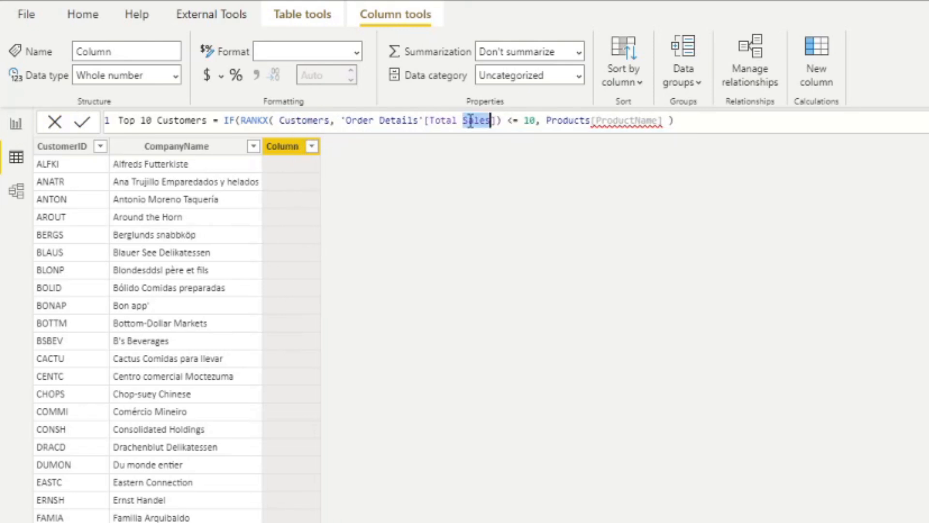
click(425, 122)
click(470, 122)
click(568, 121)
mouse_move(662, 118)
drag(662, 119, 544, 121)
key(BackSpace)
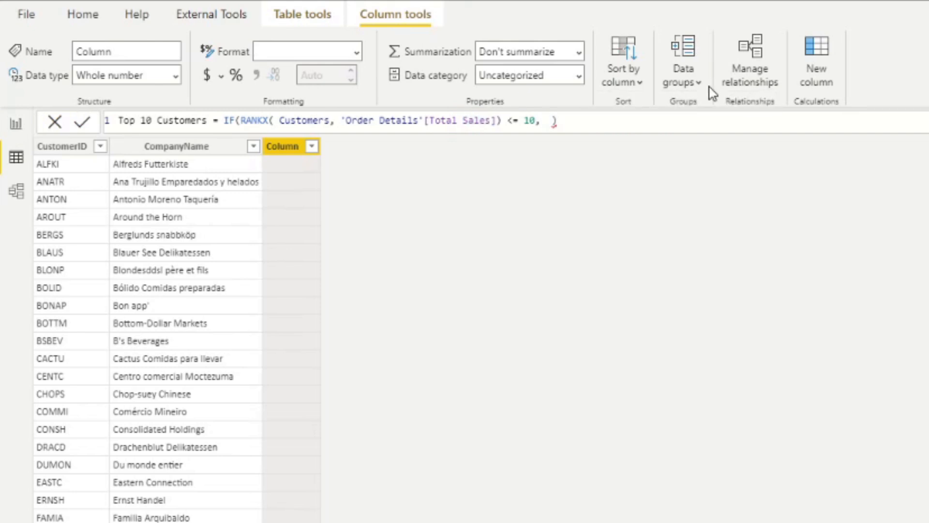
text(Customers[CompanyName])
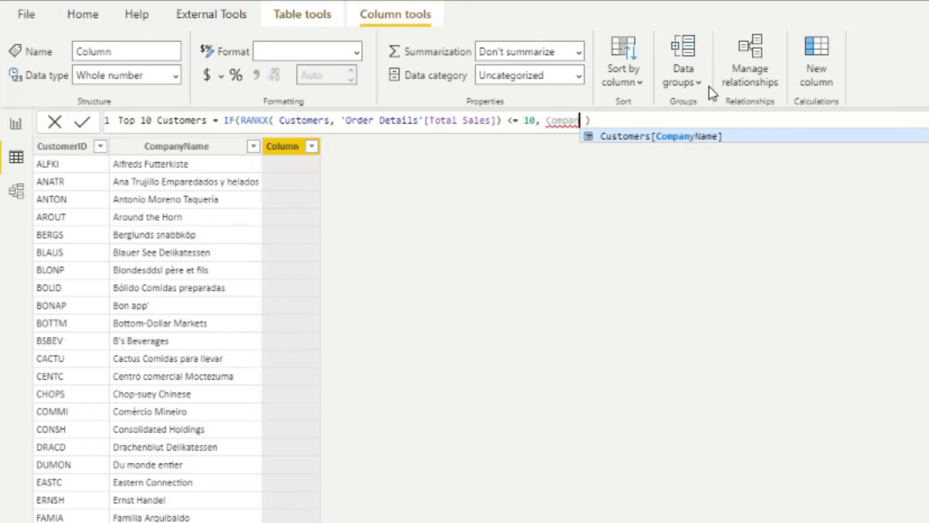
key(Return)
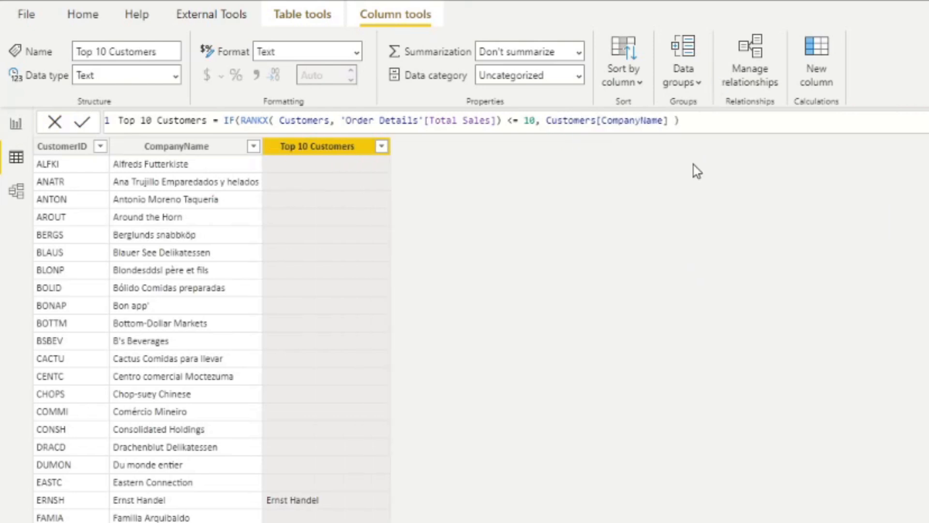
- Examine the rows of the Customers table to see which companies the Top 10 Customers column fills in
scroll(356, 416, down, 7)
scroll(339, 394, up, 4)
scroll(341, 394, down, 9)
scroll(340, 392, up, 12)
scroll(343, 366, down, 12)
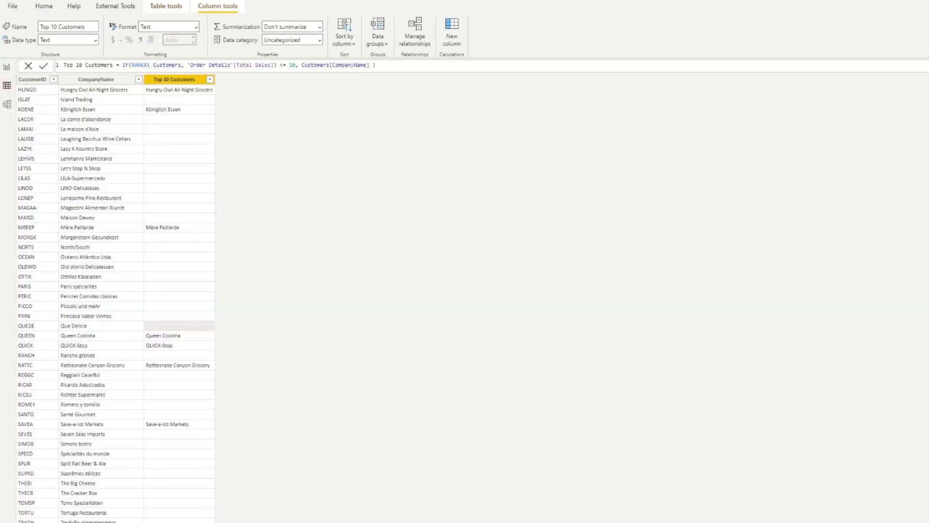
- Return to the report page and widen the Product/Customer/Category slicer by extending its left edge outward
click(7, 67)
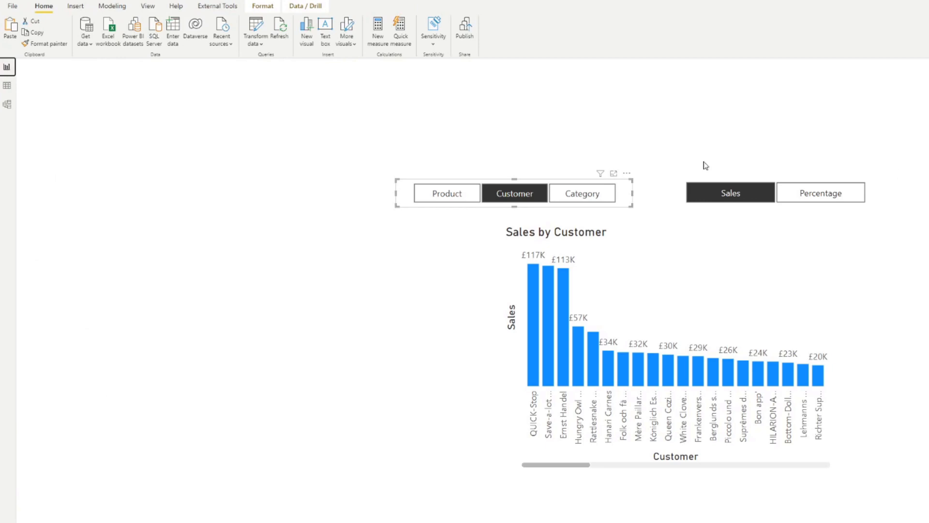
drag(396, 194, 289, 194)
drag(576, 185, 574, 182)
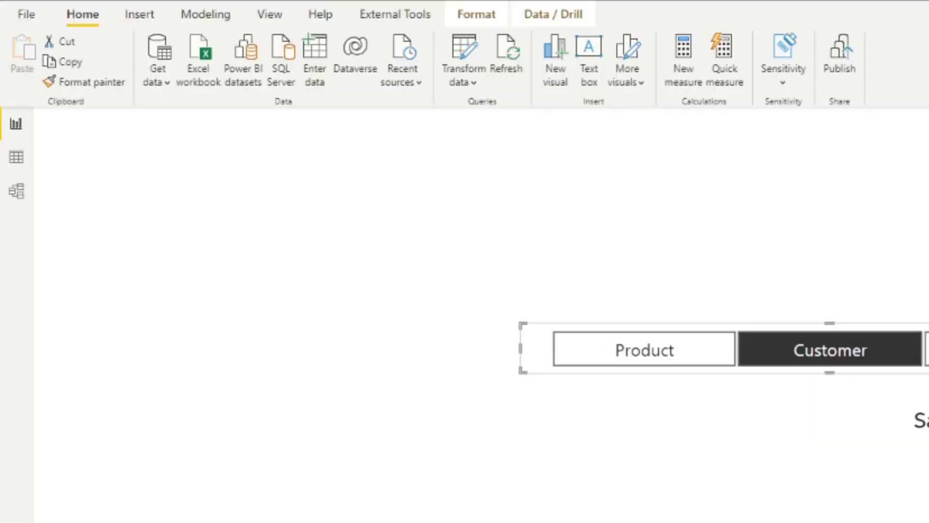
- Duplicate the Category entry twice as new comma-separated lines in the Slice By table formula
drag(412, 165, 140, 165)
key(ctrl+c)
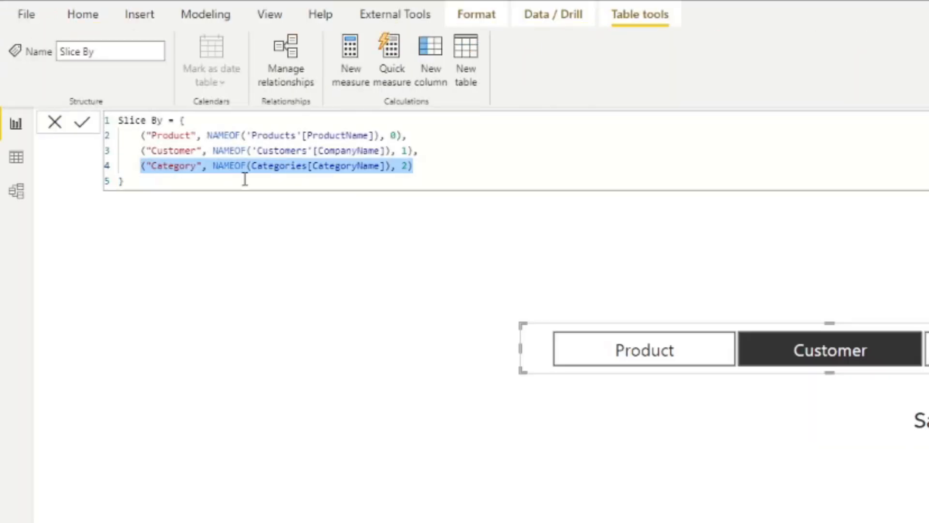
click(427, 168)
text(,)
key(Return)
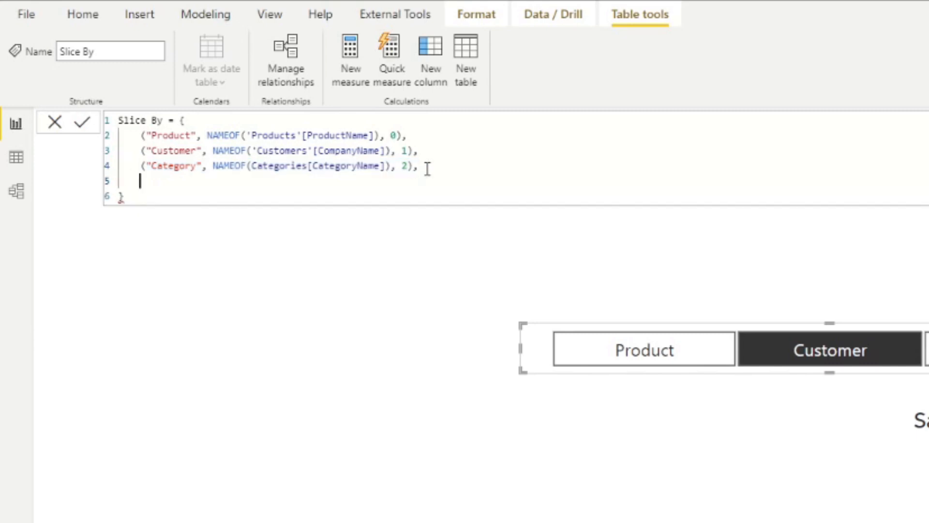
key(ctrl+v)
text(,)
key(Return)
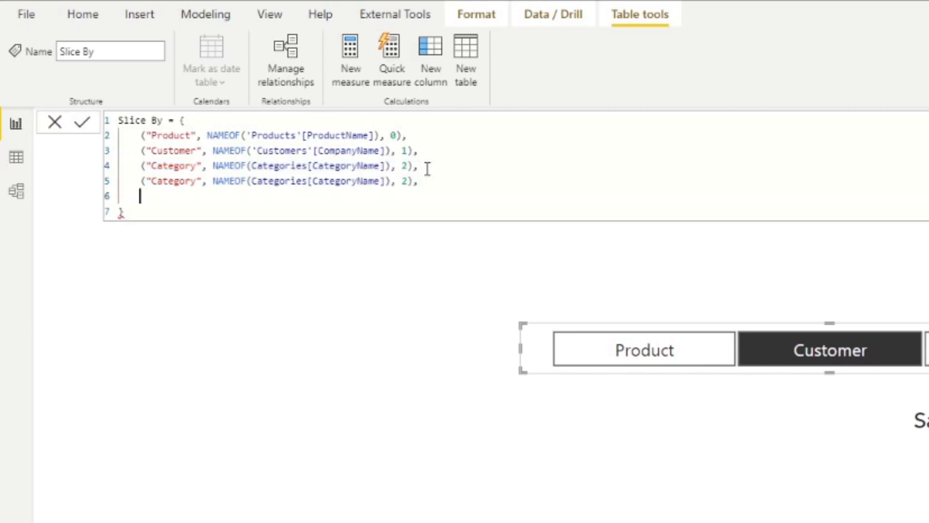
key(ctrl+v)
- Rename the labels of the two duplicated Category entries to Top 10 Products and Top 10 Customers
double_click(178, 185)
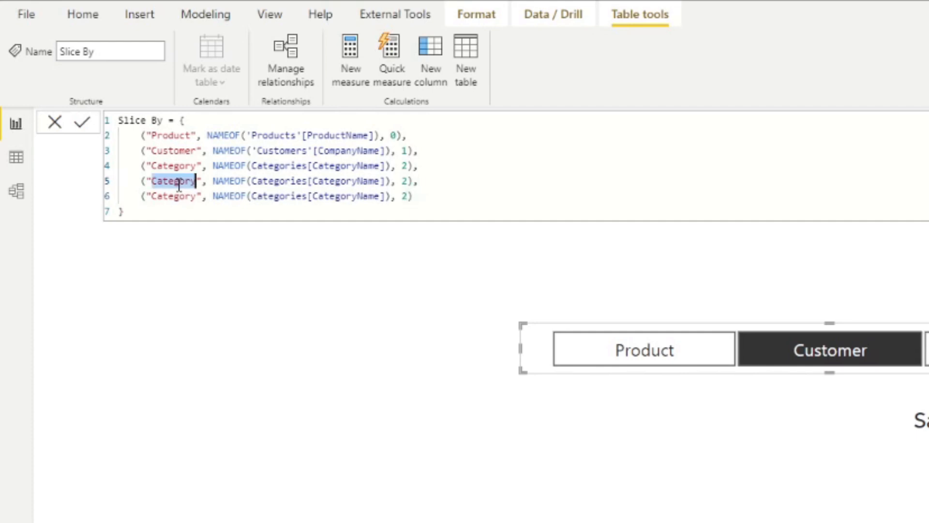
text(Top 10 Product)
double_click(175, 196)
text(T)
text(0 Customer)
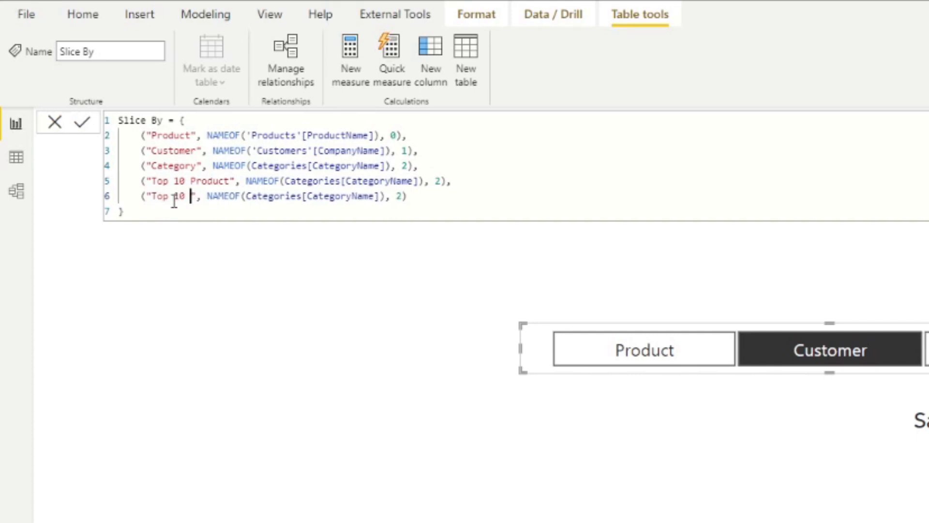
click(237, 196)
text(stomers)
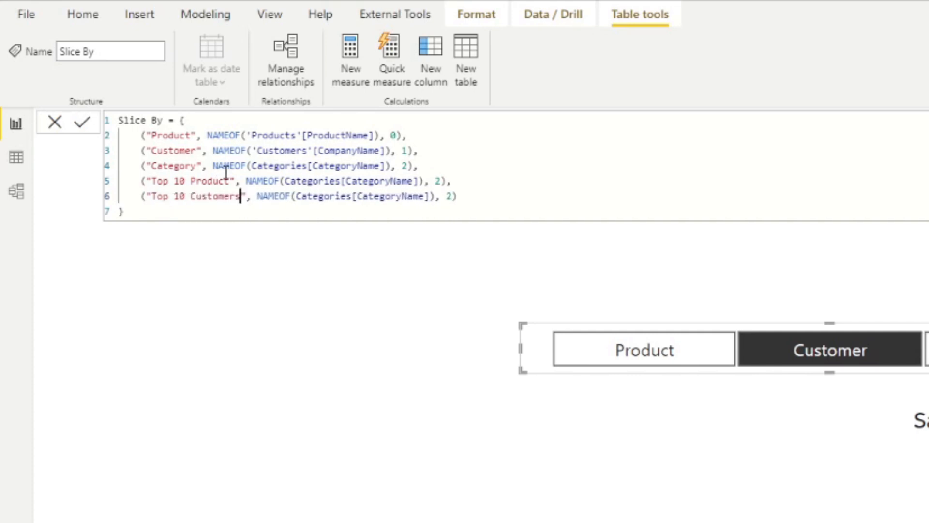
click(233, 181)
text(s)
- Replace the NAMEOF reference of the Top 10 Products entry with Products[Top 10 Products]
click(296, 181)
drag(426, 181, 296, 179)
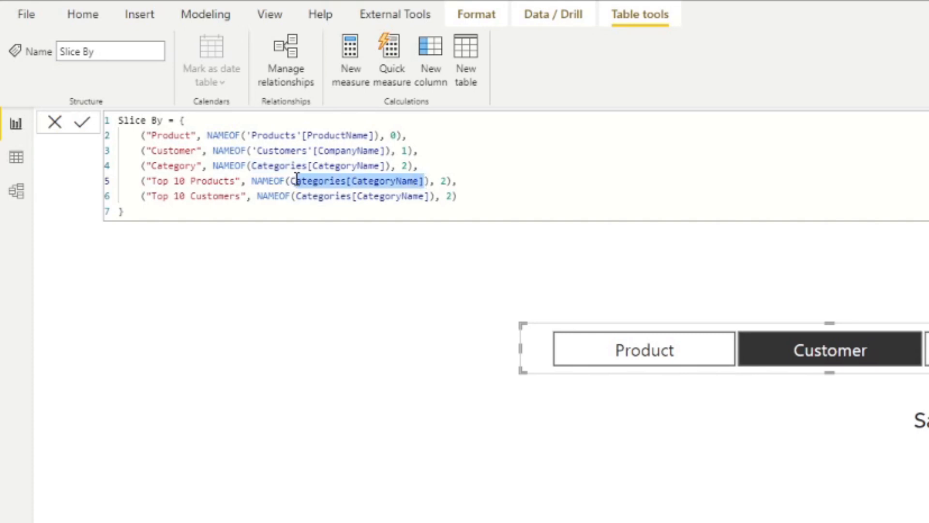
key(BackSpace)
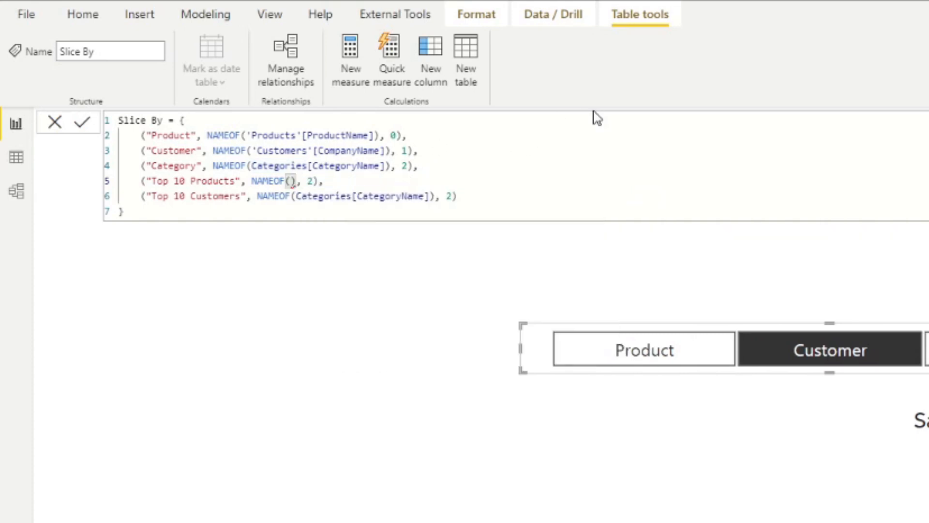
text(Top 10)
key(Down)
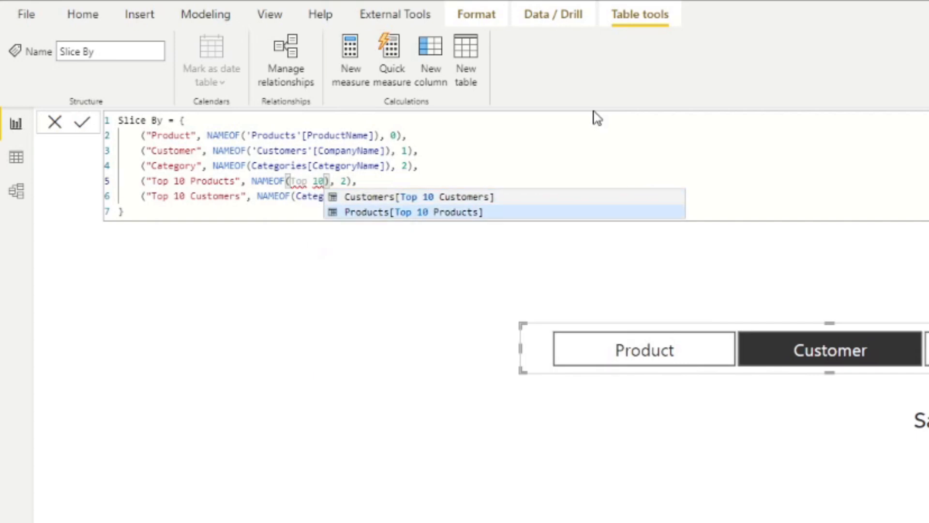
key(Tab)
- Replace the NAMEOF reference of the Top 10 Customers entry with Customers[Top 10 Customers]
drag(429, 195, 299, 199)
text(Top 10), 2)
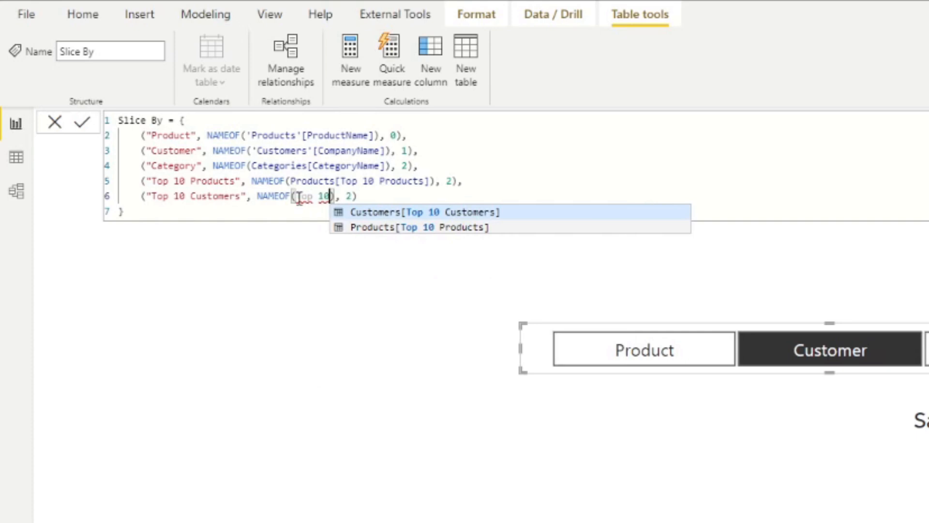
key(Down)
key(Up)
key(Tab)
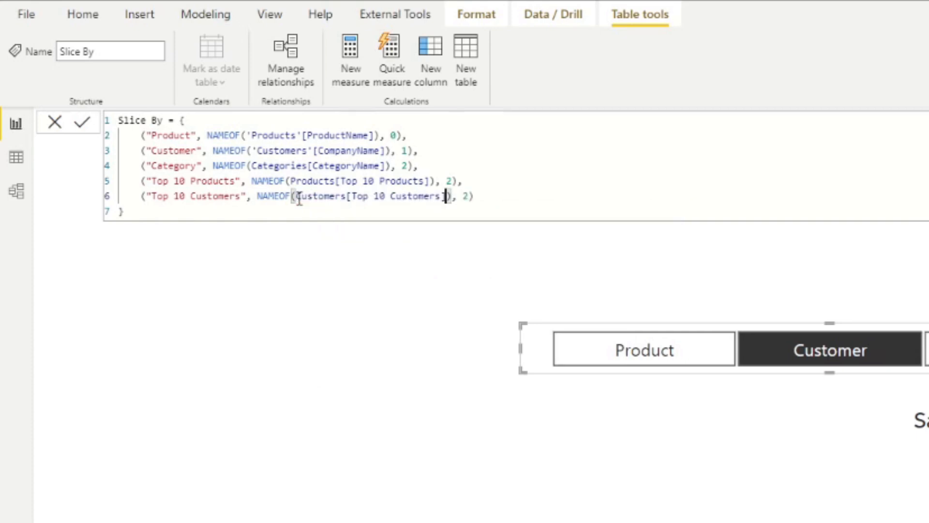
- Set the order numbers of the Top 10 Products and Top 10 Customers entries to 3 and 4 and commit the Slice By formula
double_click(450, 181)
text(3)
double_click(465, 196)
text(4)
key(Return)
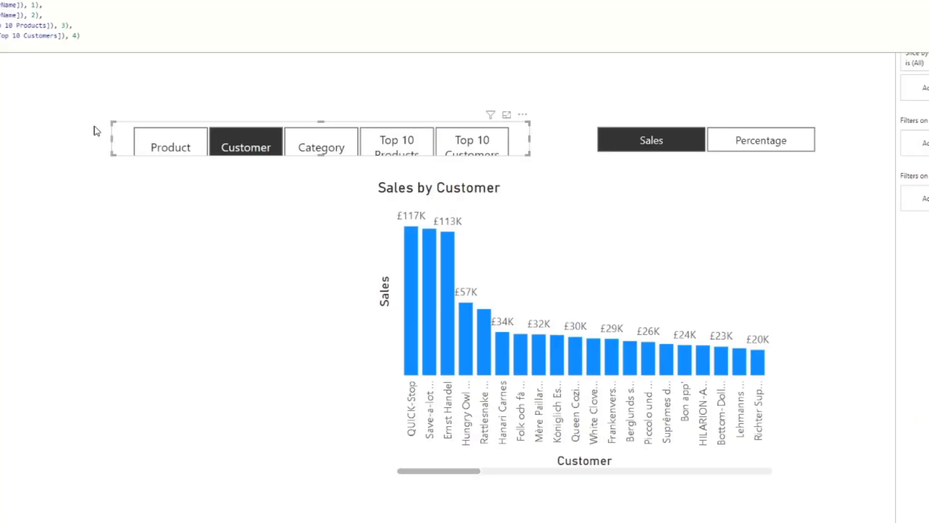
- Widen the Slice By slicer and shift it slightly so that all five option labels fit on one line
click(94, 127)
click(125, 131)
drag(112, 139, 0, 145)
drag(199, 128, 219, 131)
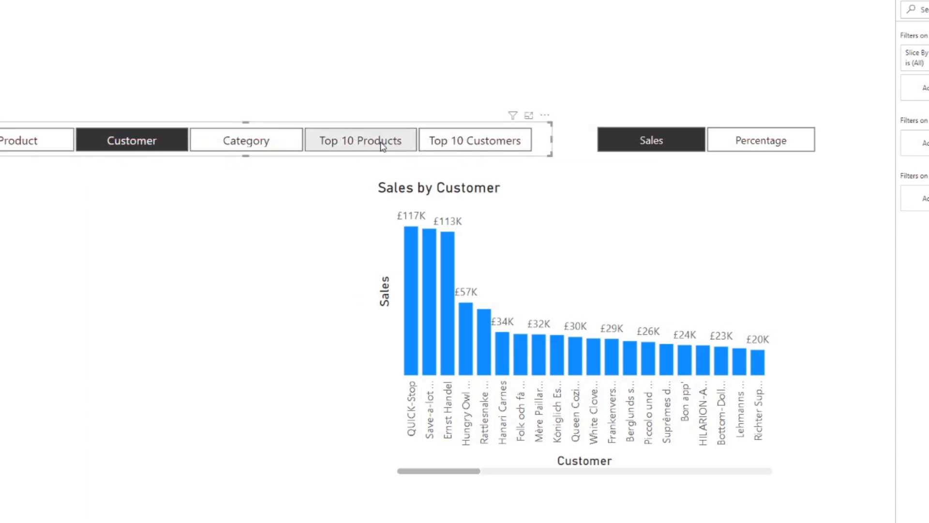
- Test the slicers by showing Top 10 Products in the chart, switching the measure to Percentage, and selecting Top 10 Customers
click(383, 146)
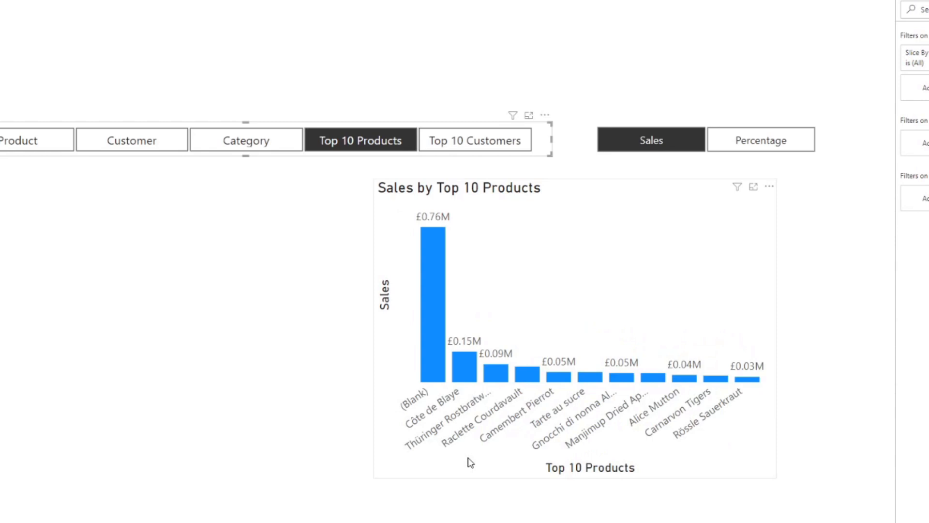
click(758, 139)
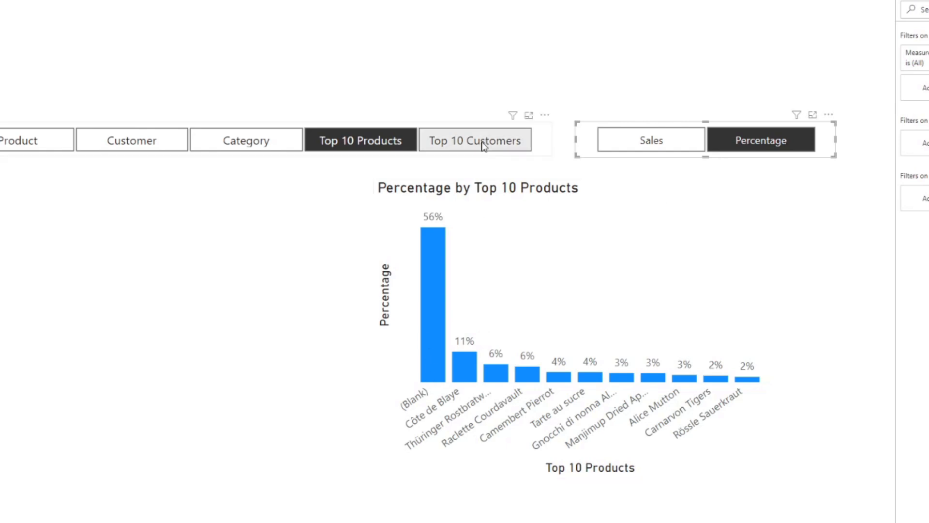
click(482, 141)
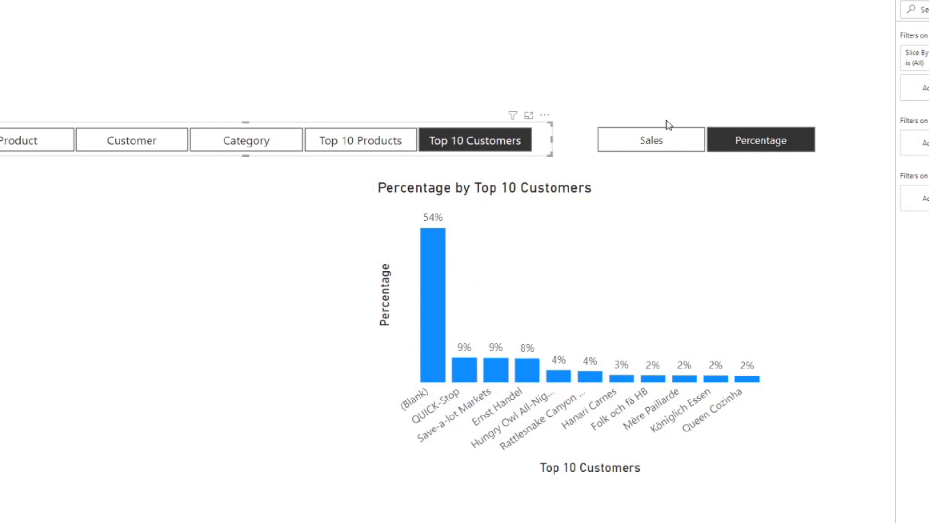
- Try filtering the chart to Percentage values that are not 0, and clear that filter
click(462, 191)
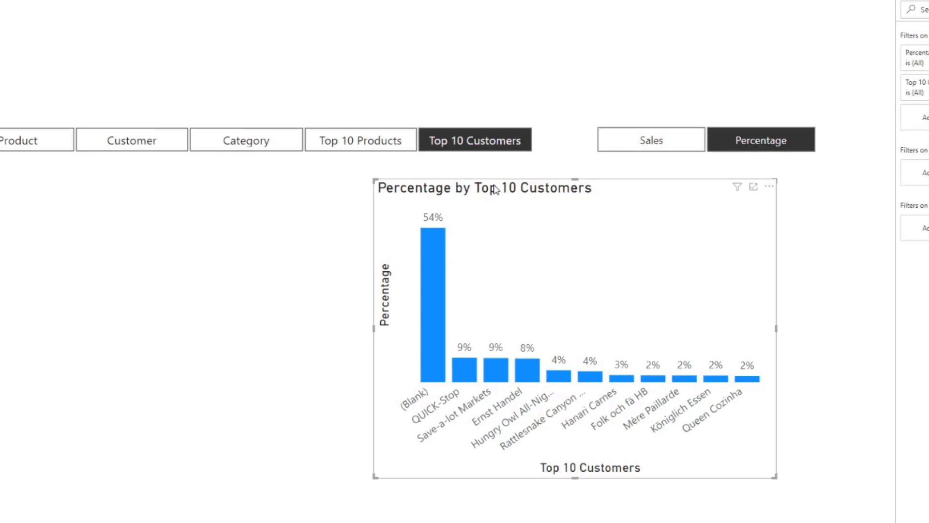
click(925, 58)
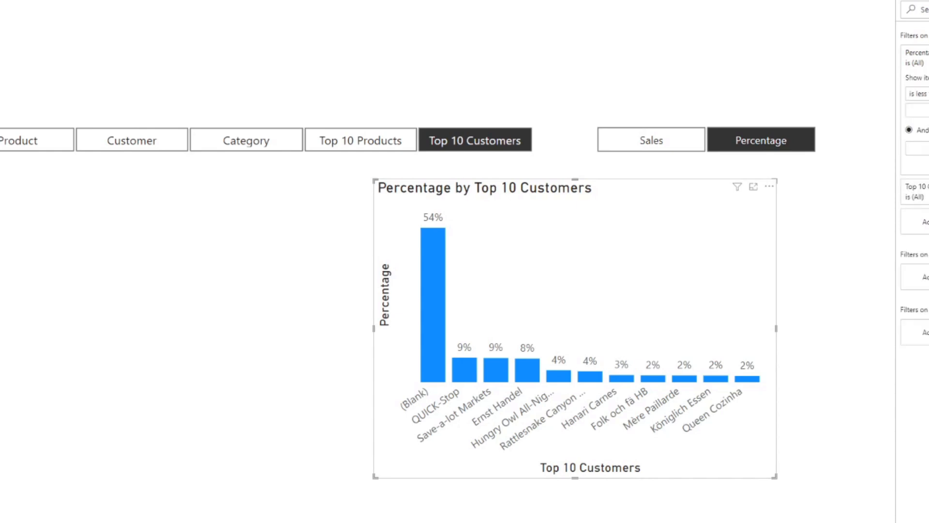
click(852, 119)
click(843, 102)
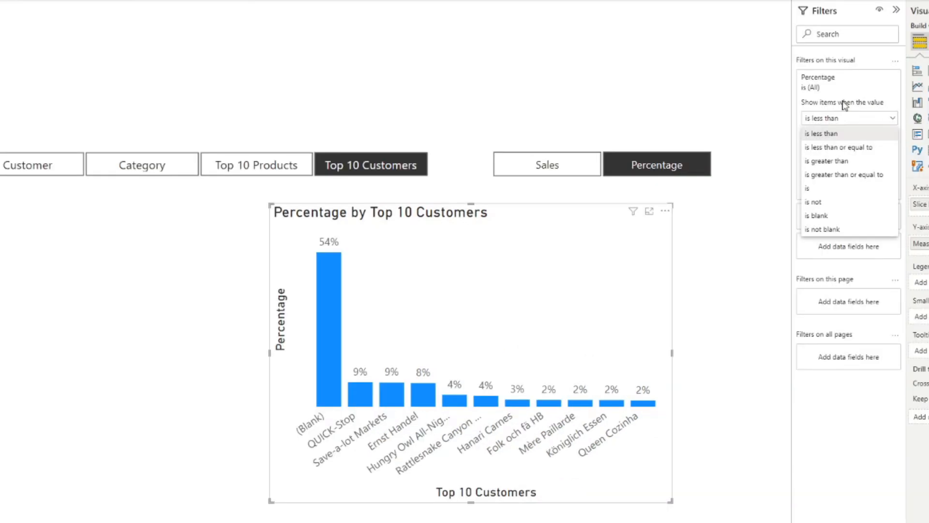
click(842, 118)
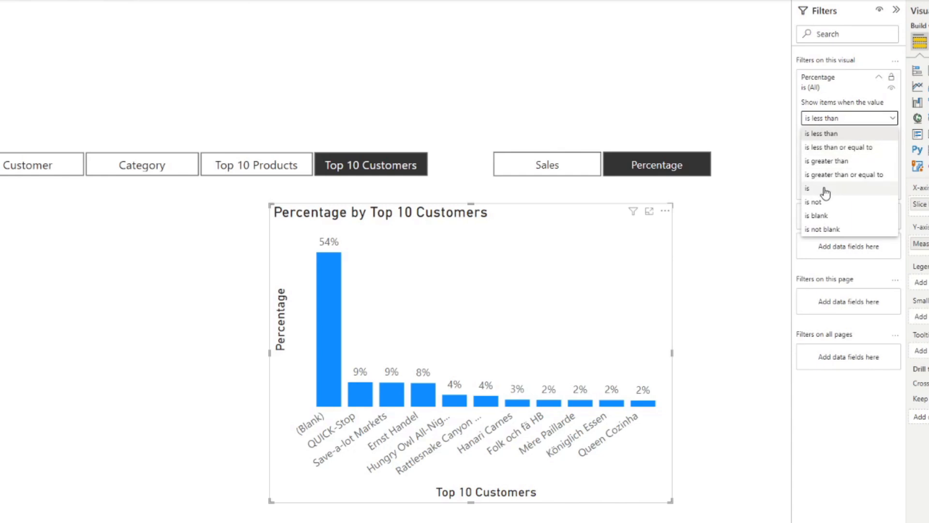
click(823, 203)
click(845, 140)
text(0)
click(883, 192)
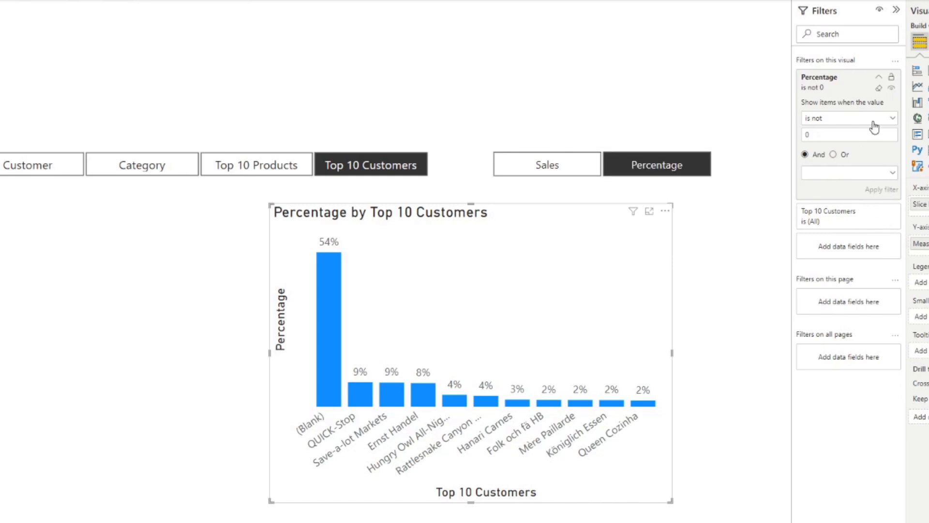
click(879, 88)
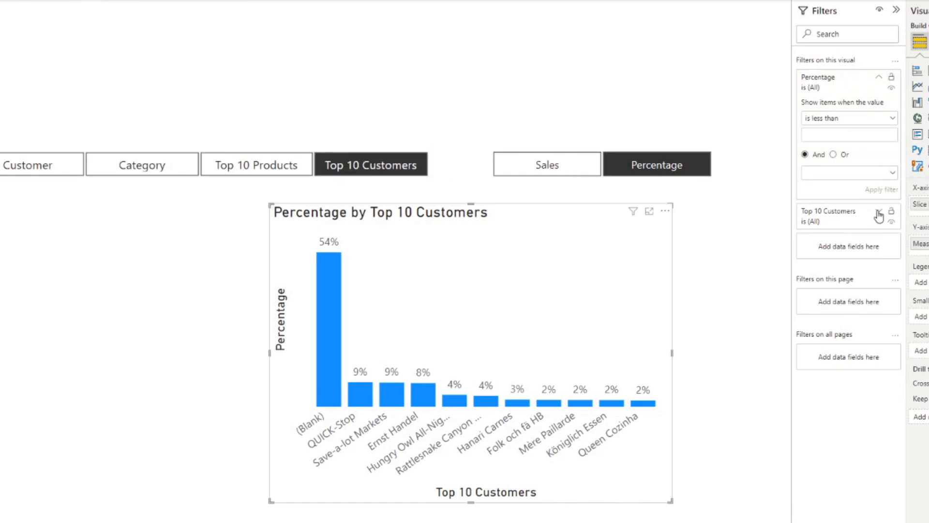
- Try excluding (Blank) with the chart's Top 10 Customers filter and compare the Top 10 Products and Top 10 Customers views
click(878, 212)
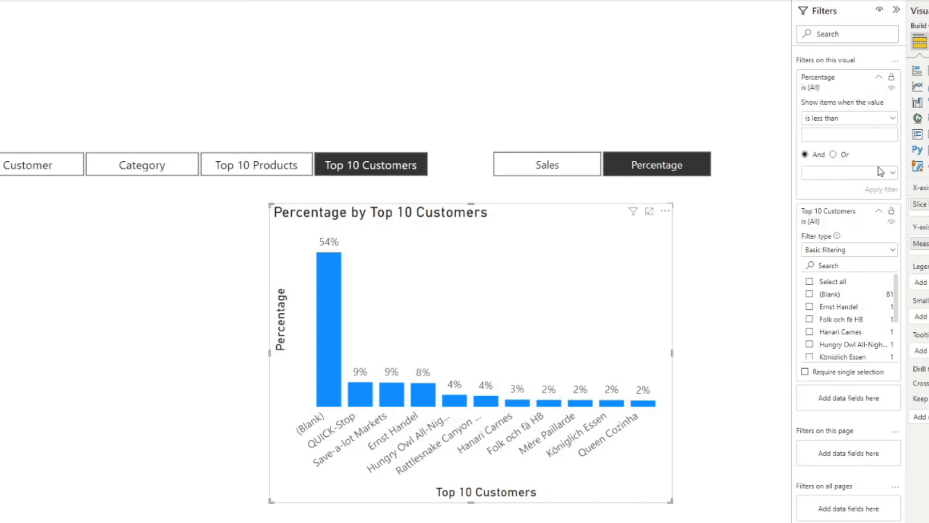
click(837, 294)
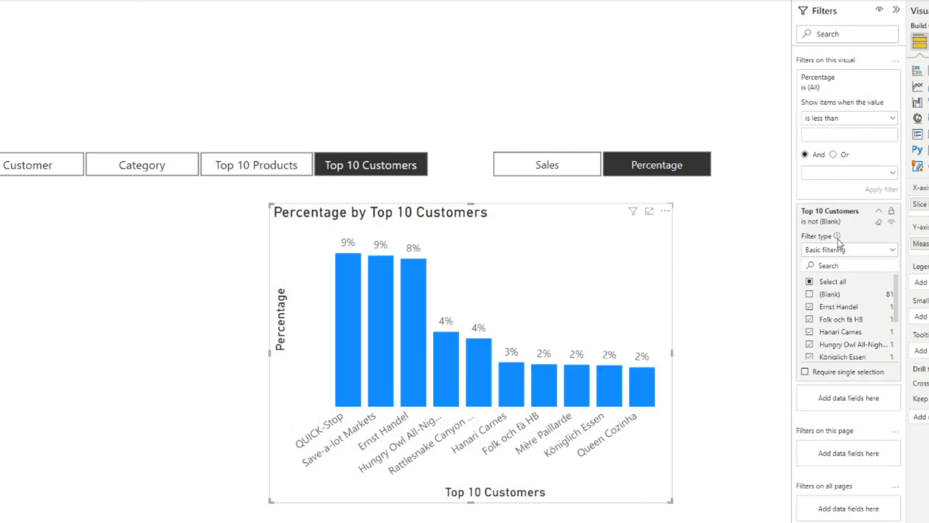
click(283, 170)
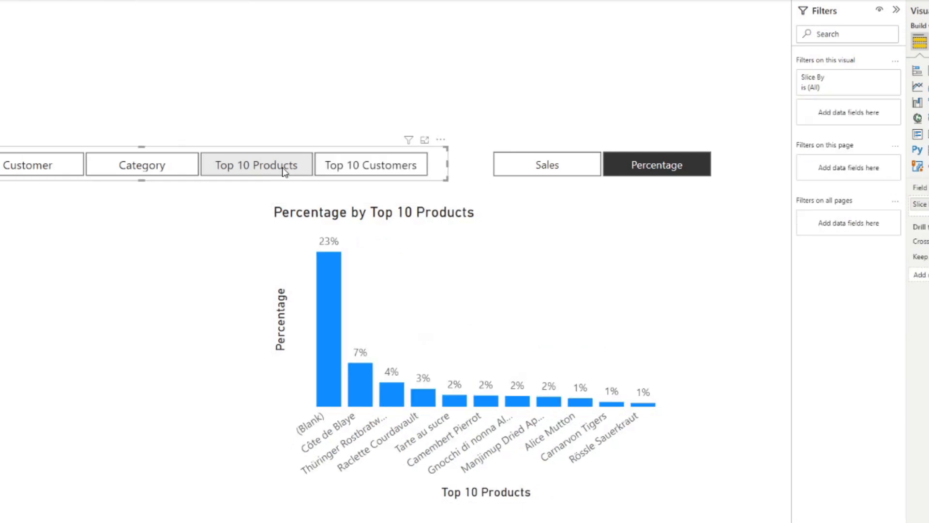
click(339, 172)
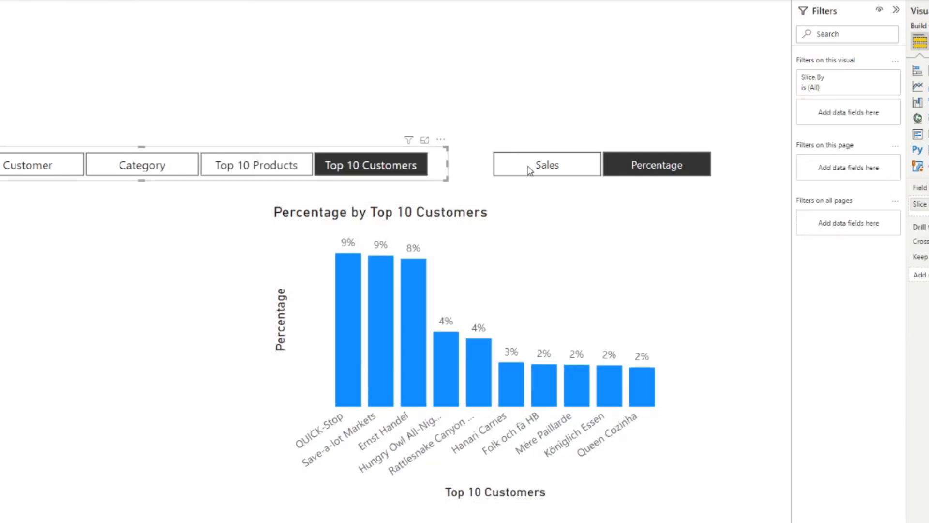
- Include (Blank) again in the chart's Top 10 Customers filter, collapse both filter cards, and recheck the two Top 10 views
click(489, 215)
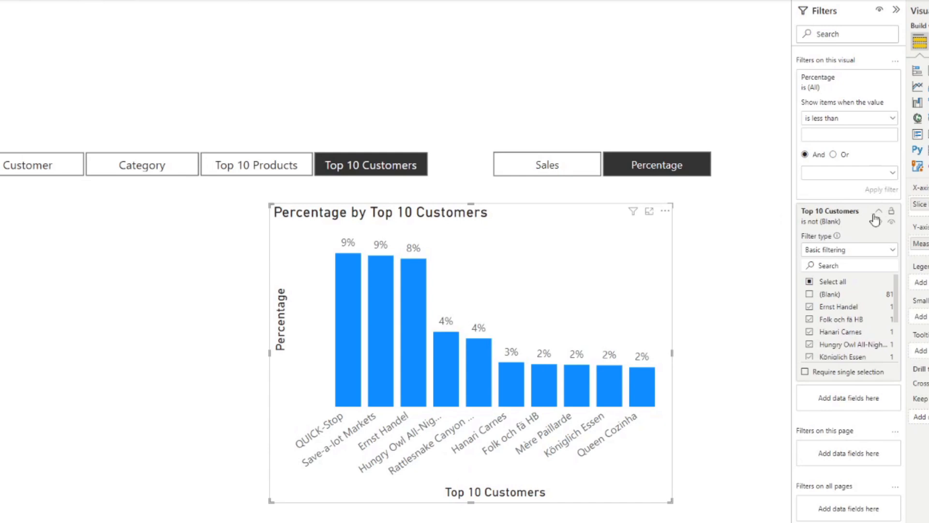
click(831, 296)
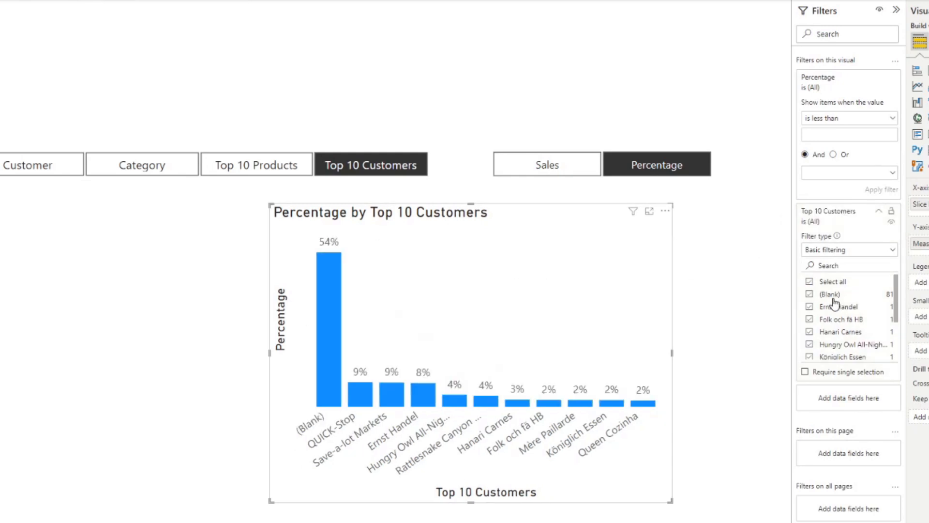
click(878, 211)
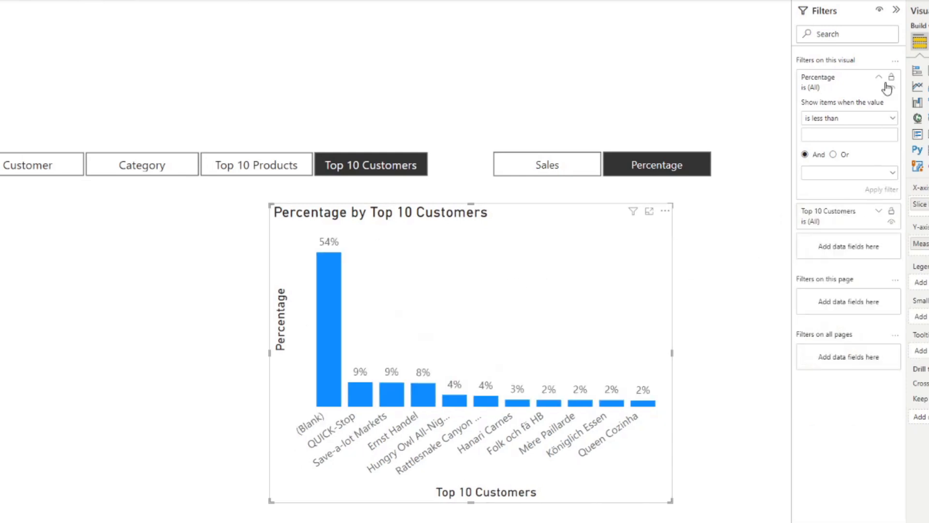
click(879, 78)
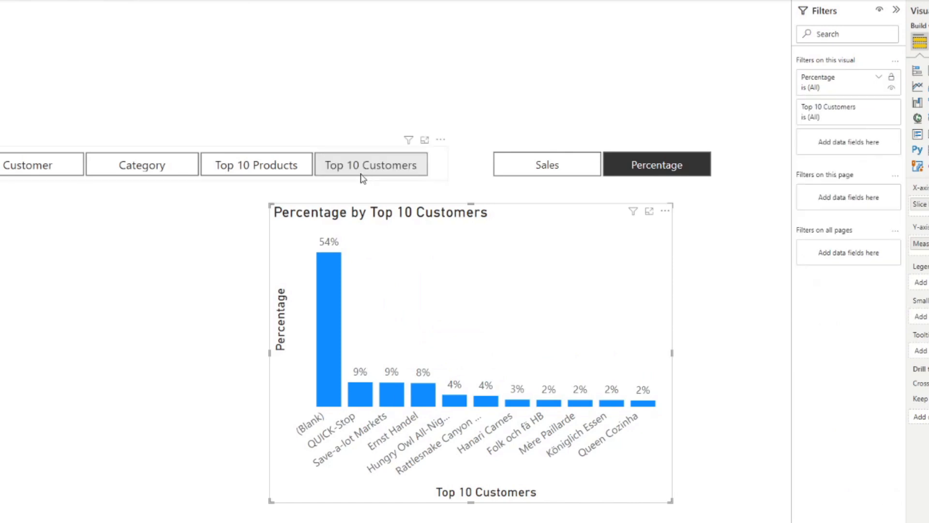
click(287, 170)
click(362, 160)
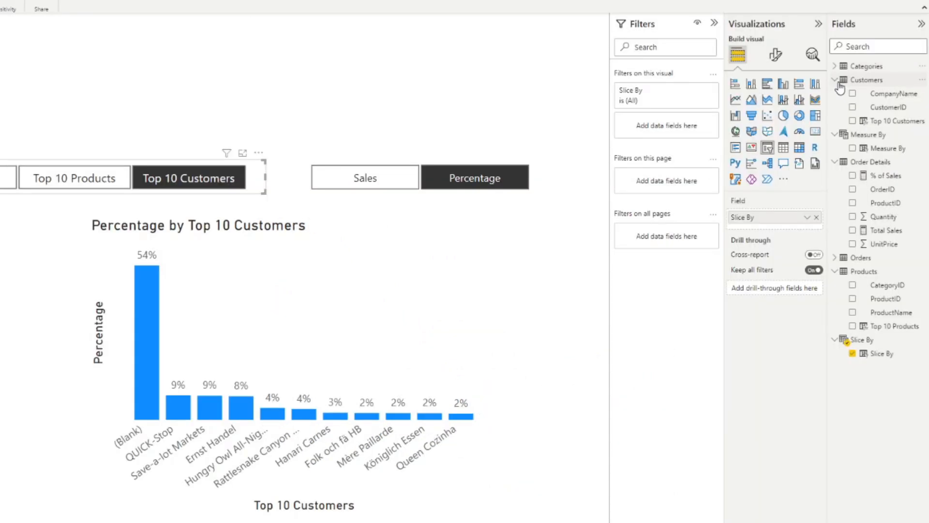
- Create a new measure named Top 10 Filter in the Order Details table
click(834, 79)
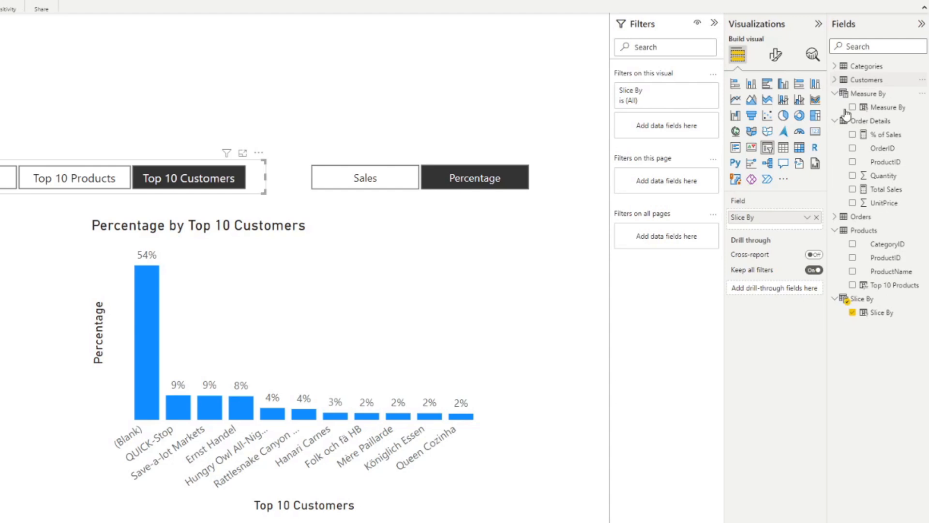
right_click(866, 121)
click(853, 132)
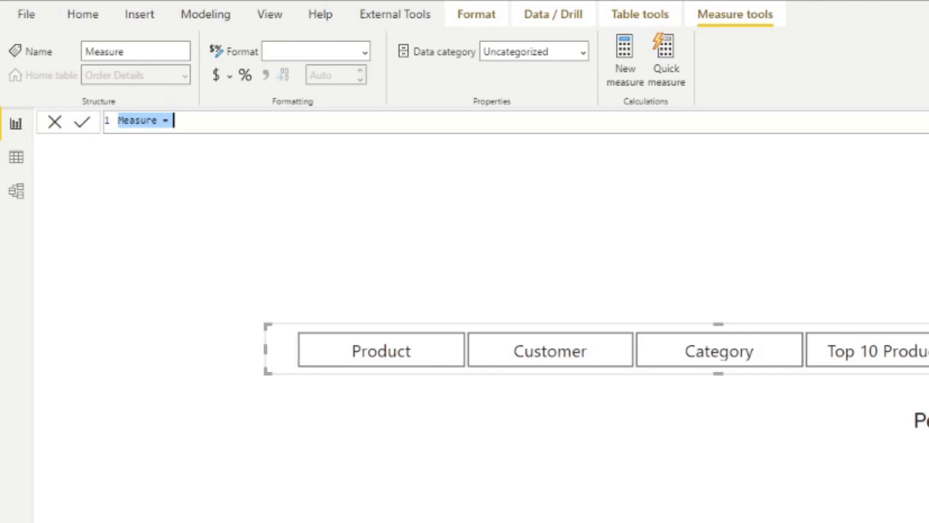
key(BackSpace)
text(Top 10 Filter = )
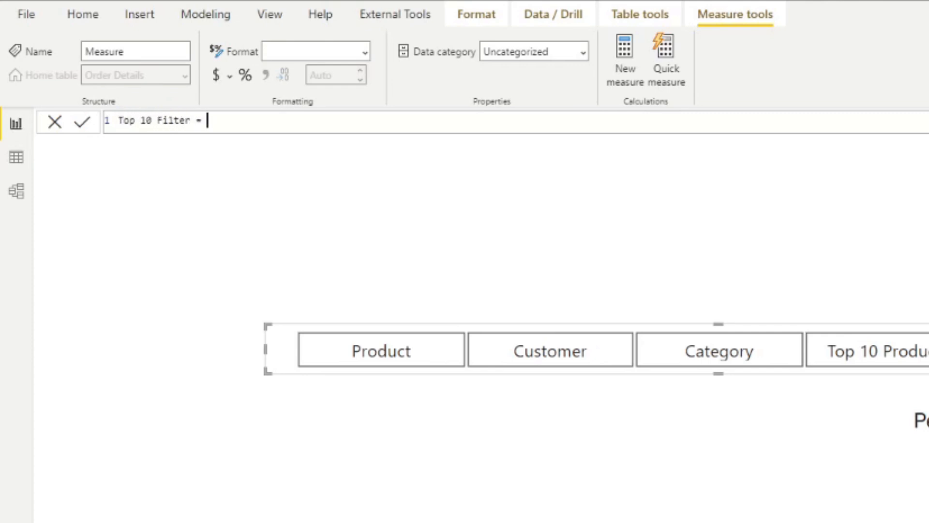
- Begin the formula with an IF test comparing MAX of 'Slice By'[Slice By] with "Top 10 Products"
text(IF(MAX()
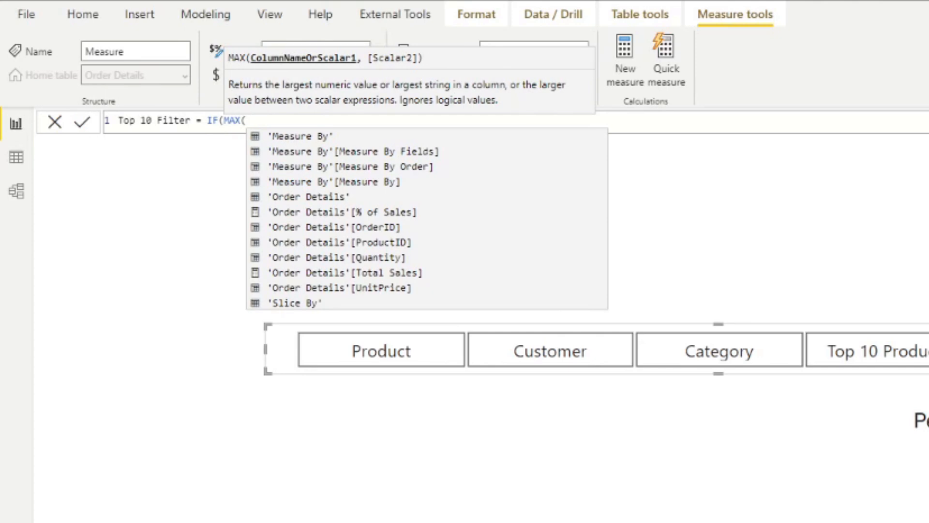
text(Slice)
key(Down)
key(Down)
key(Down)
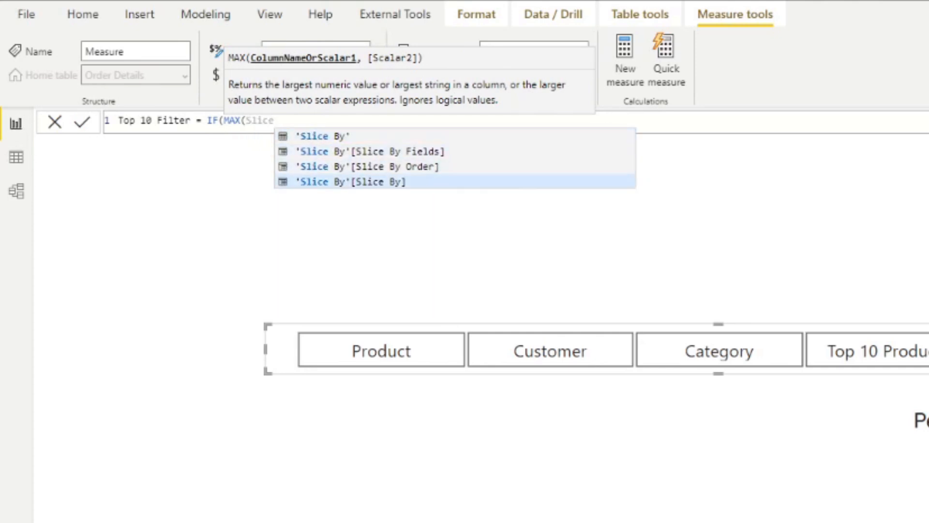
key(Tab)
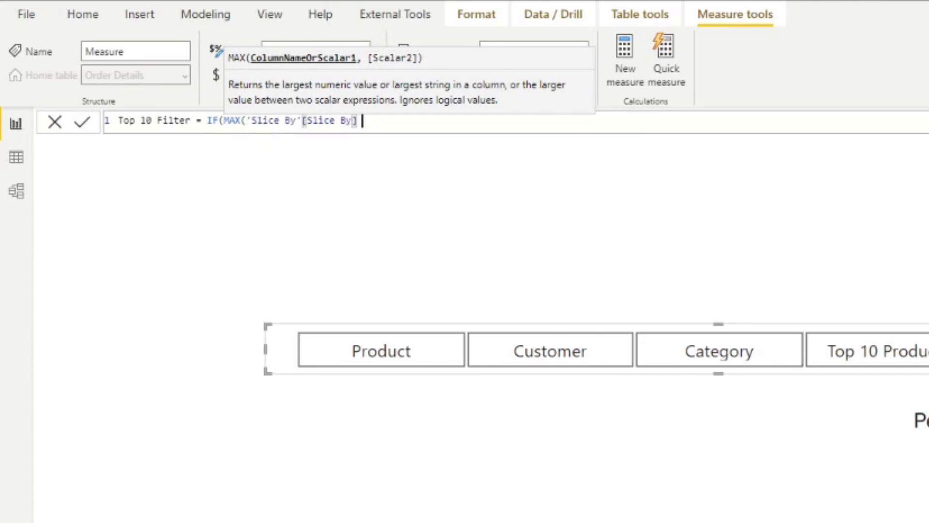
text(= "Top 10 P)
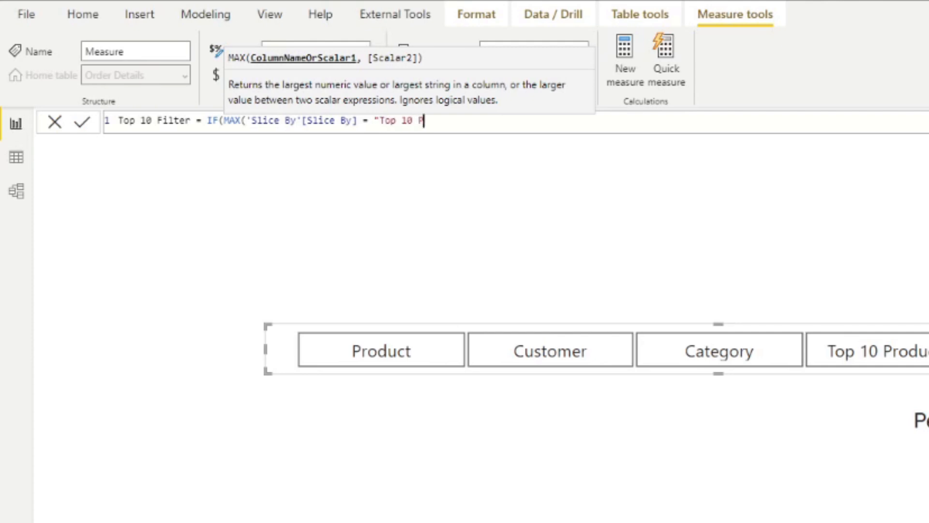
- Extend the IF test with && MAX(Products[Top 10 Products]) = BLANK()
text(roducts" && MAX(T)
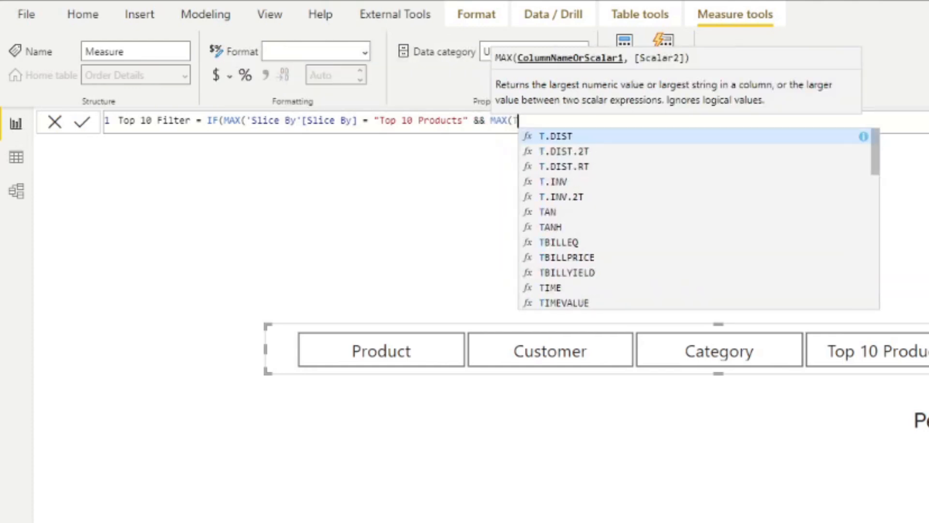
text(op)
key(Down)
key(Down)
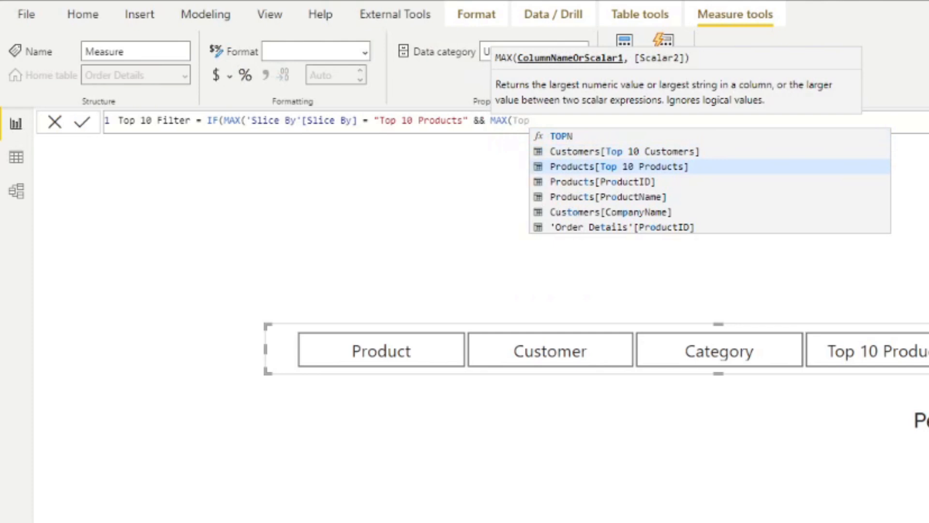
key(Tab)
text() = BLANK)
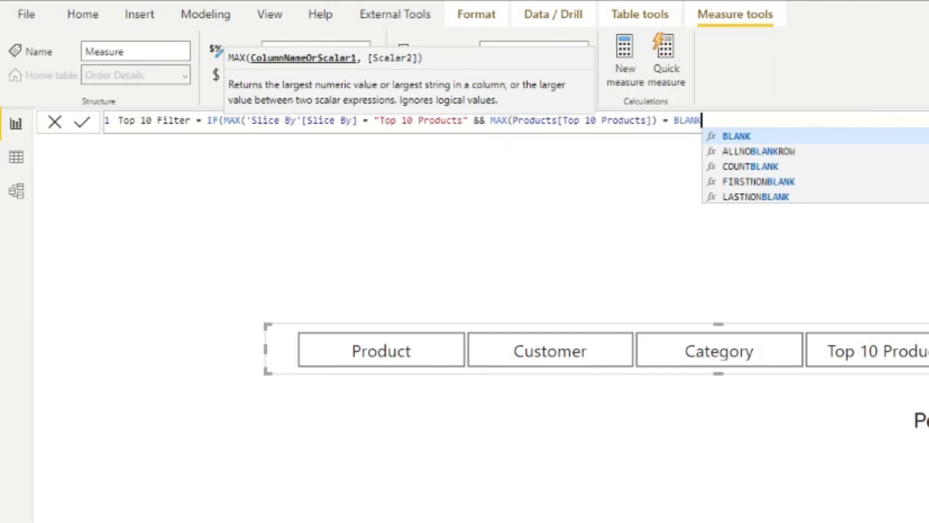
key(Tab)
text())
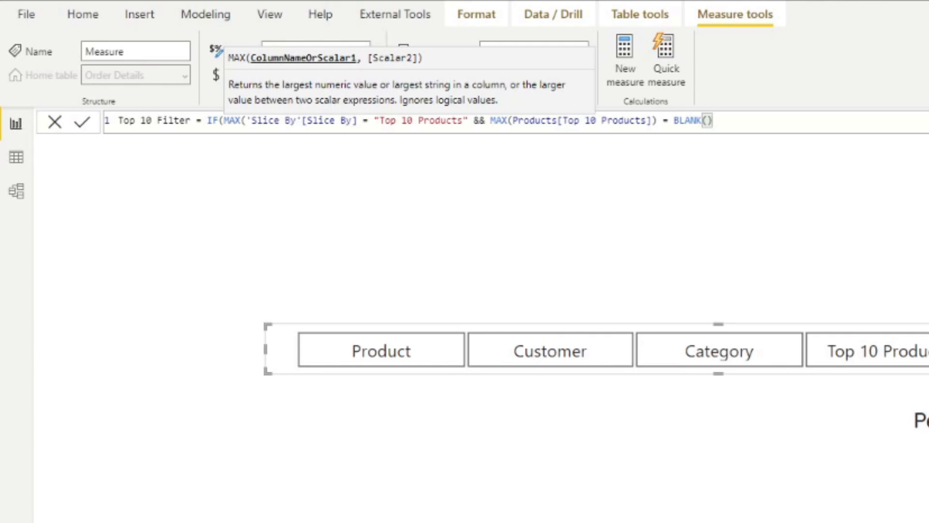
- Make the IF return 0 when the test is true and 1 otherwise
text(, )
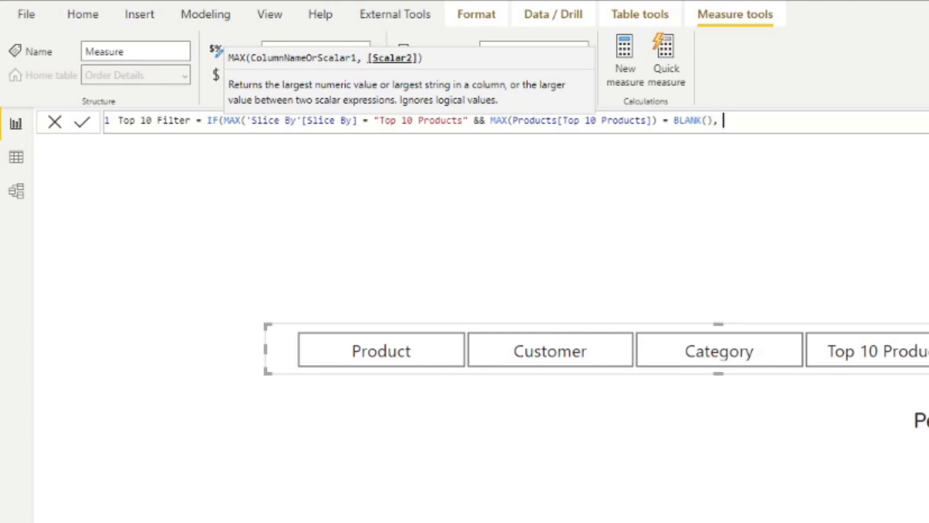
text(0, 1)
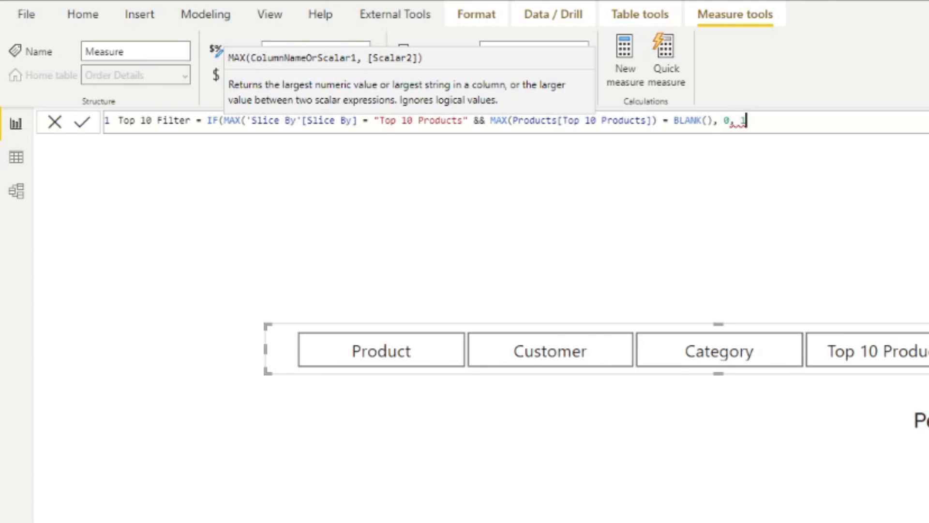
text())
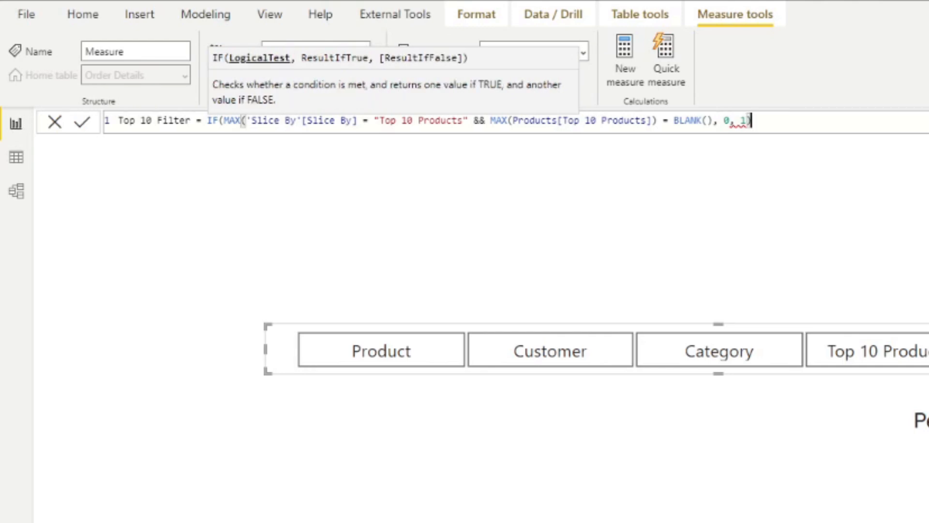
key(BackSpace)
key(BackSpace)
key(BackSpace)
key(BackSpace)
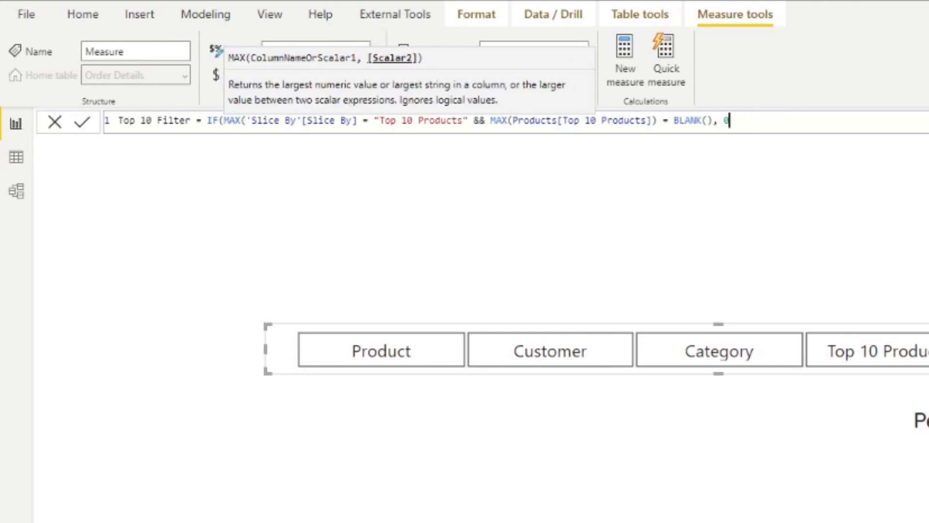
key(BackSpace)
key(BackSpace)
text(0, 1))
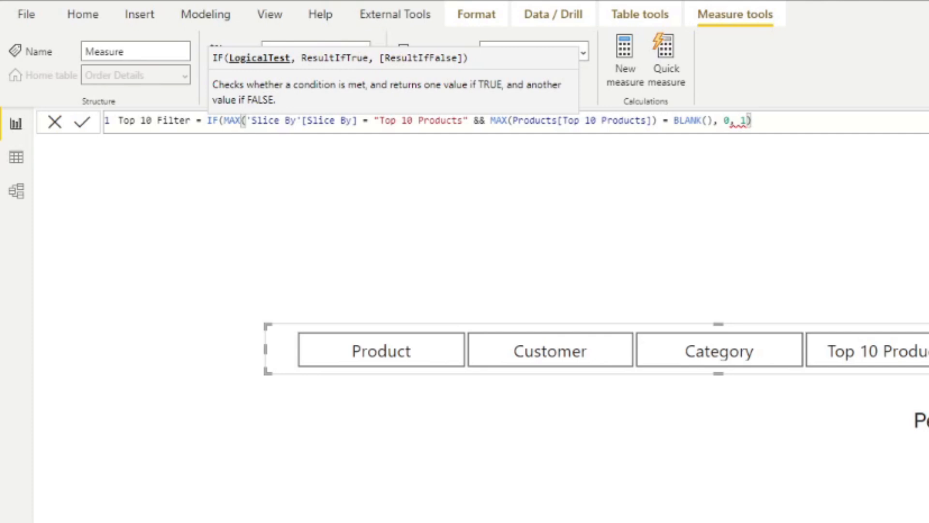
- Add the missing closing parenthesis after 'Slice By'[Slice By] and commit the Top 10 Filter measure
click(359, 121)
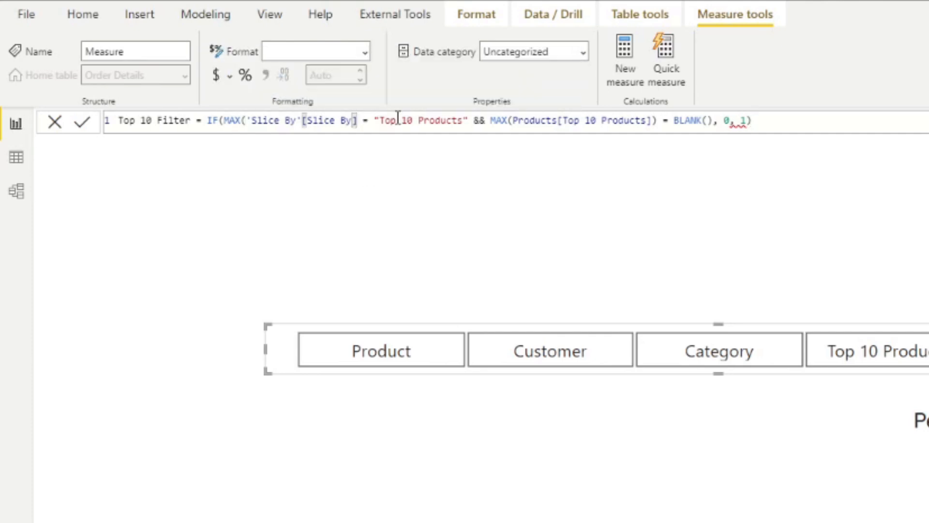
text())
click(770, 120)
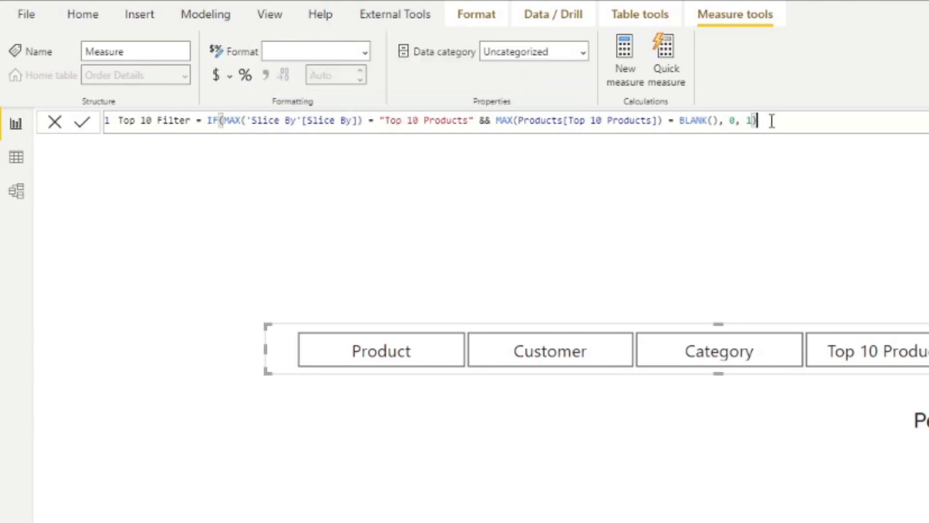
key(Return)
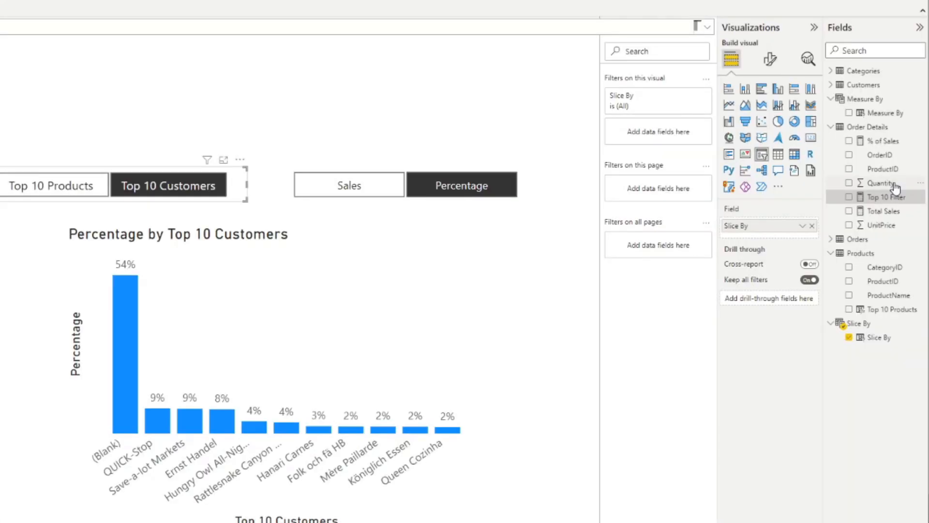
- Filter the chart to items where Top 10 Filter is 1, and check the Top 10 Products and Top 10 Customers views
mouse_move(206, 158)
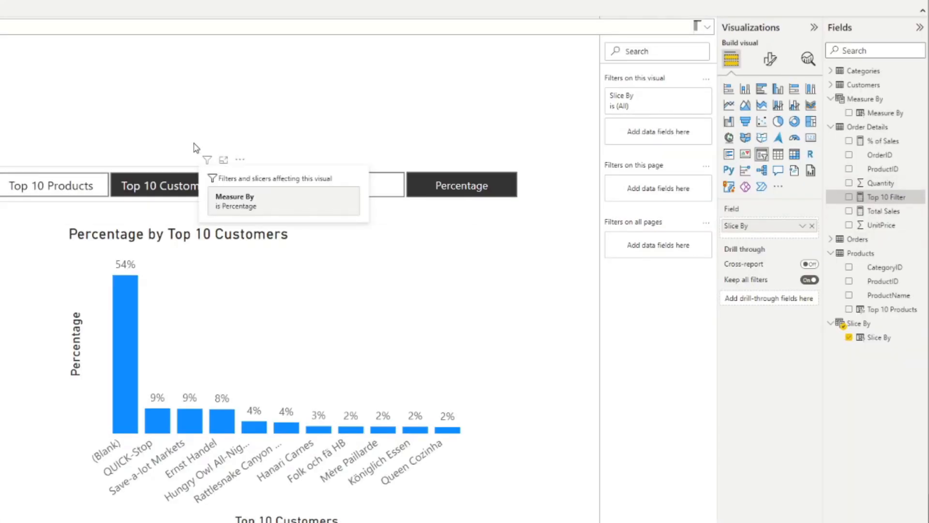
click(104, 331)
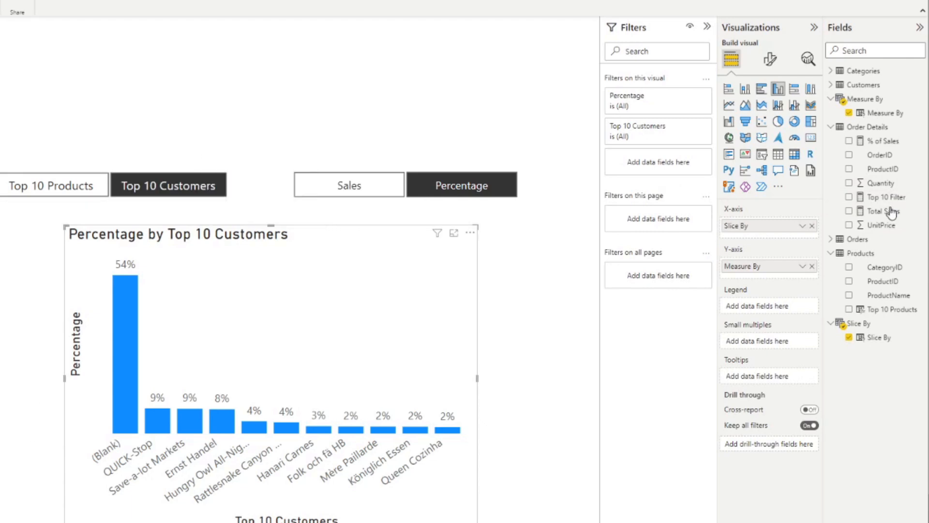
drag(885, 196, 663, 162)
click(642, 199)
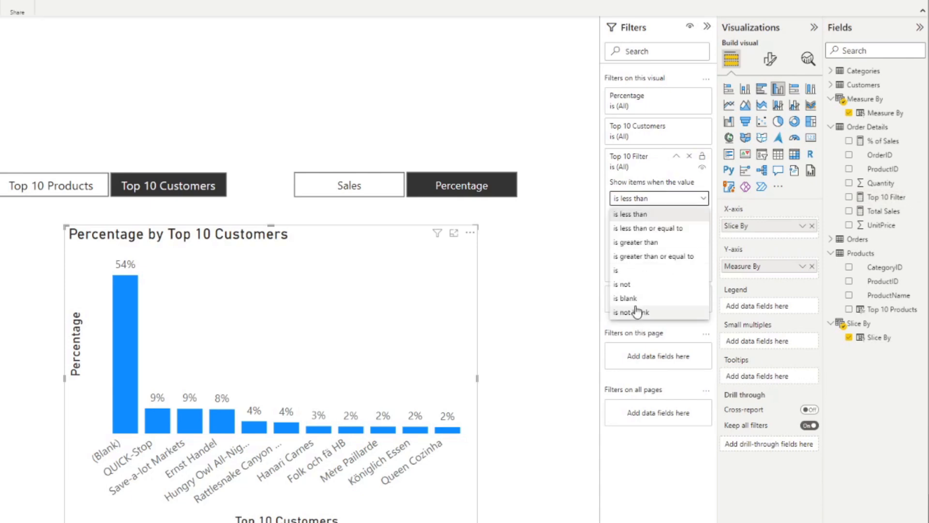
click(641, 272)
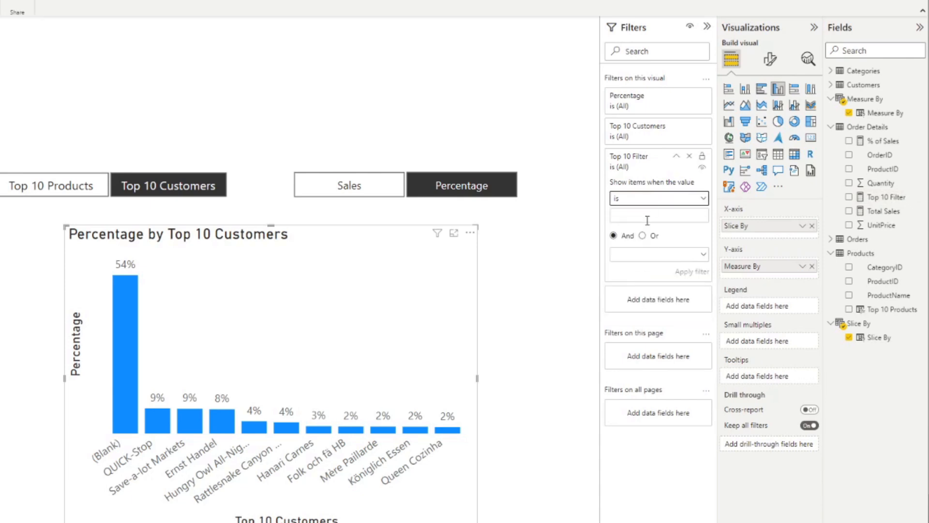
text(1)
click(687, 270)
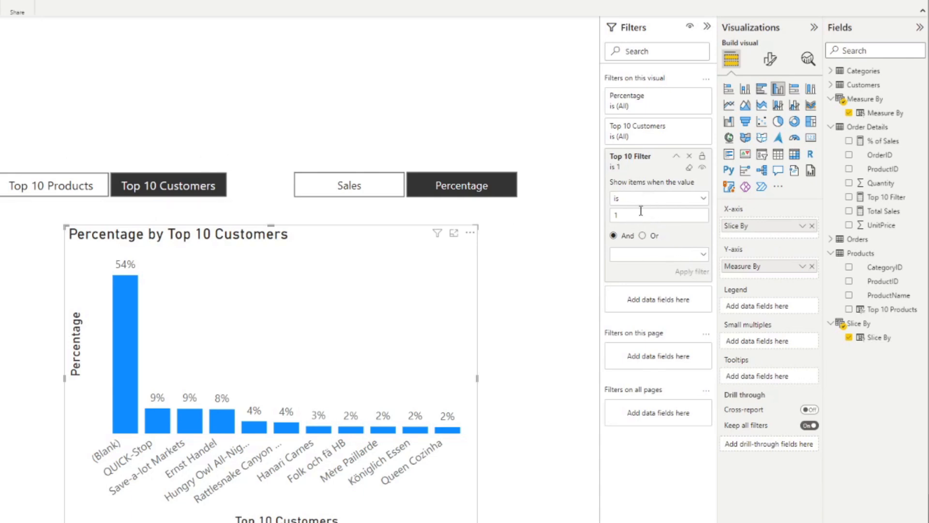
click(46, 194)
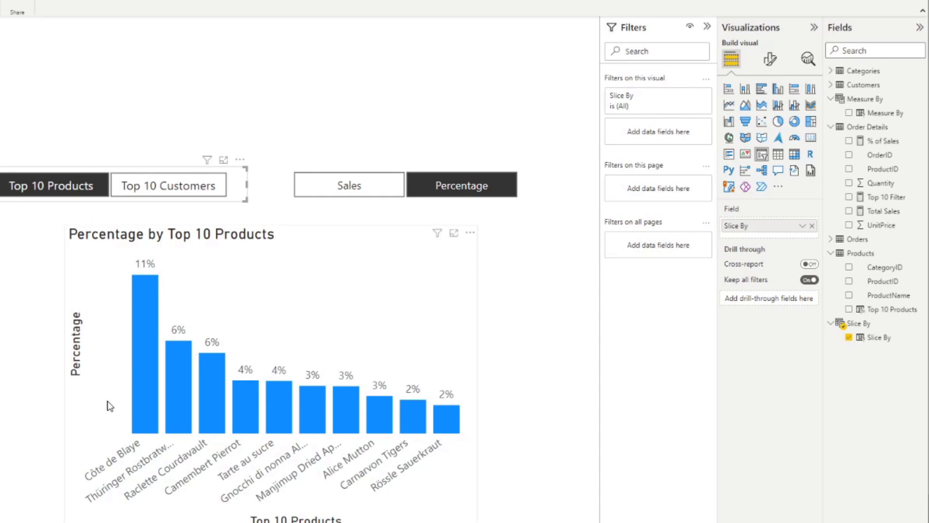
click(145, 194)
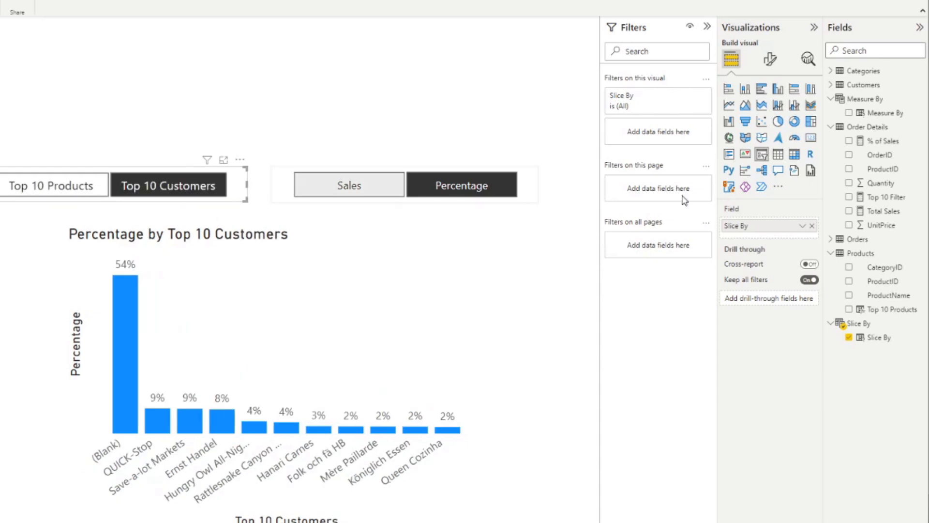
- Reopen the Top 10 Filter measure, copy its IF condition, and clear the IF expression, leaving an empty second line
click(889, 198)
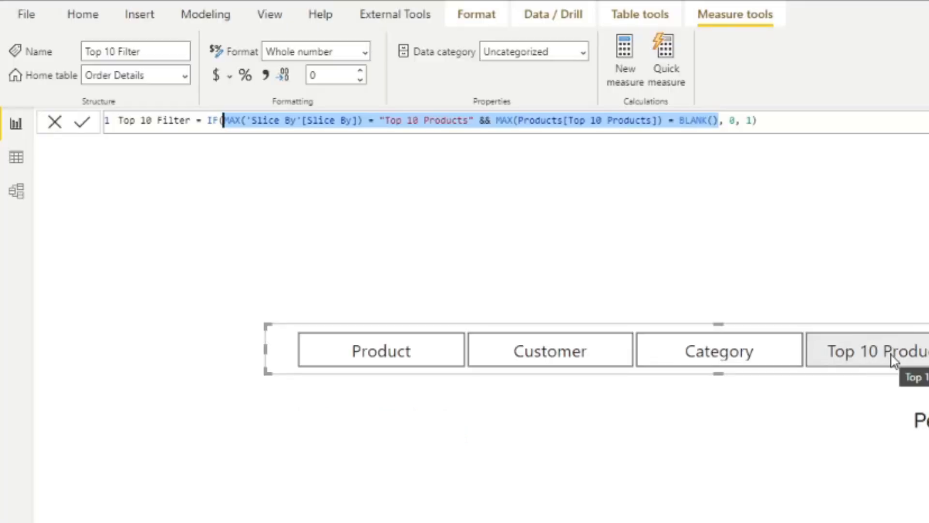
click(848, 121)
drag(756, 121, 213, 120)
key(ctrl+c)
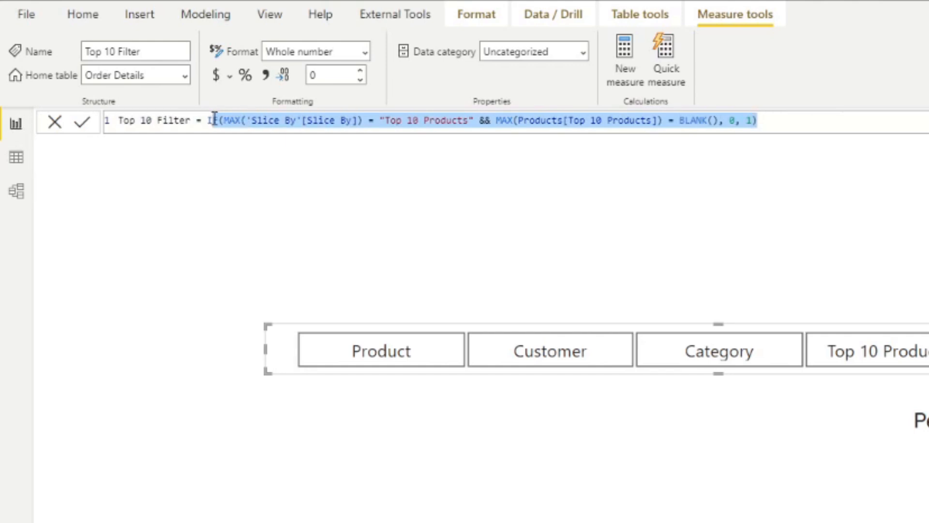
key(BackSpace)
key(BackSpace)
key(shift+Return)
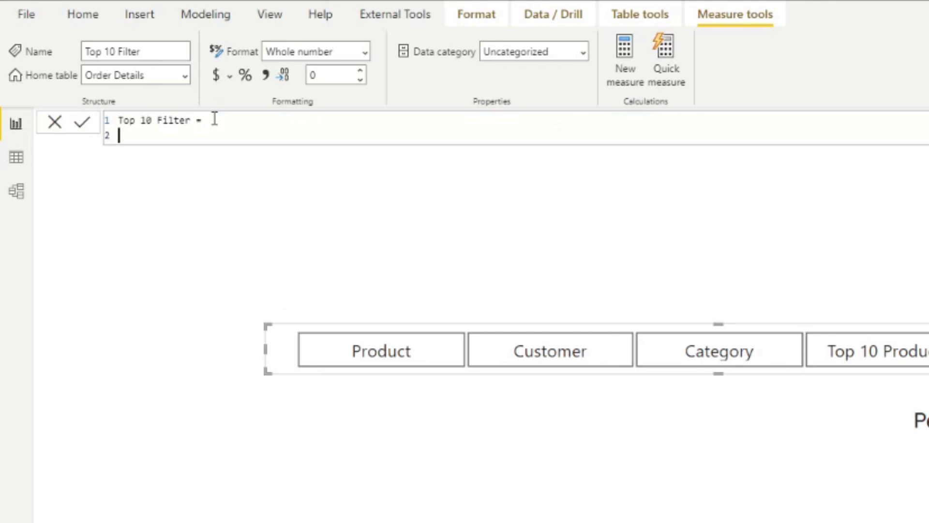
- Start a multi-line SWITCH expression with TRUE() as its first argument in the Top 10 Filter formula
text(sw)
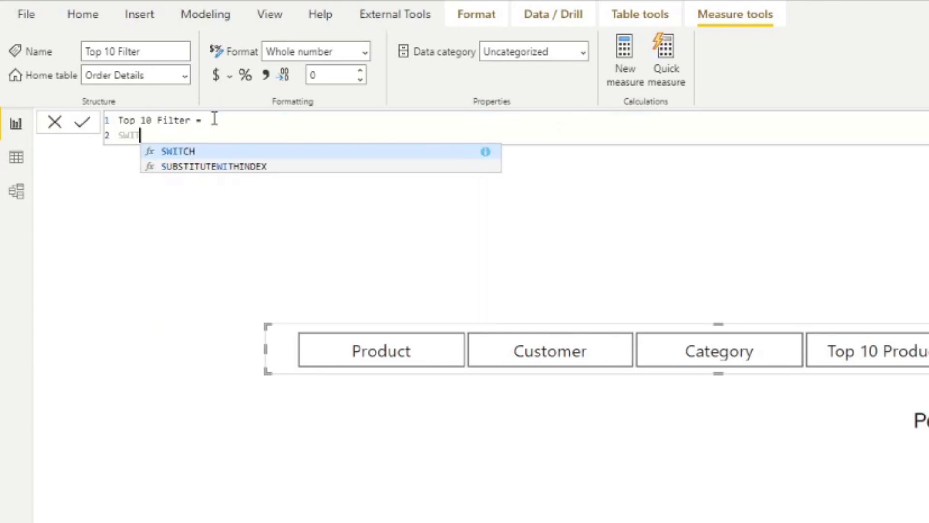
key(Tab)
key(shift+Return)
text(TRU)
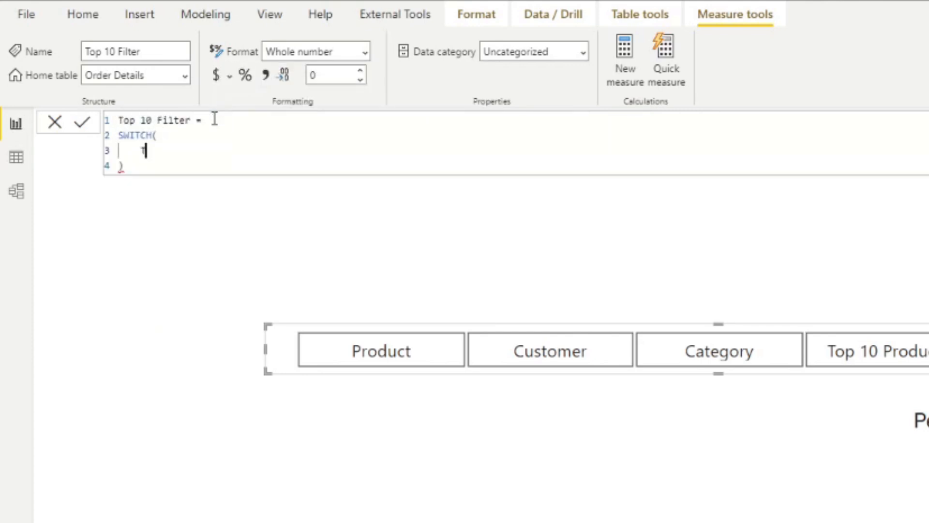
key(Tab)
key(shift+Return)
text(,)
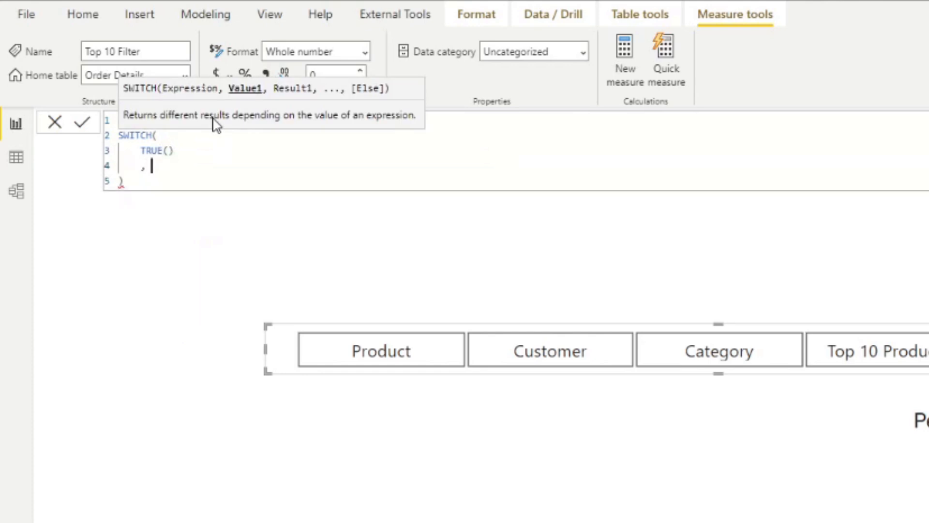
- Paste the copied Top 10 Products blank condition as the first SWITCH case with result 0, and start another argument line
key(ctrl+v)
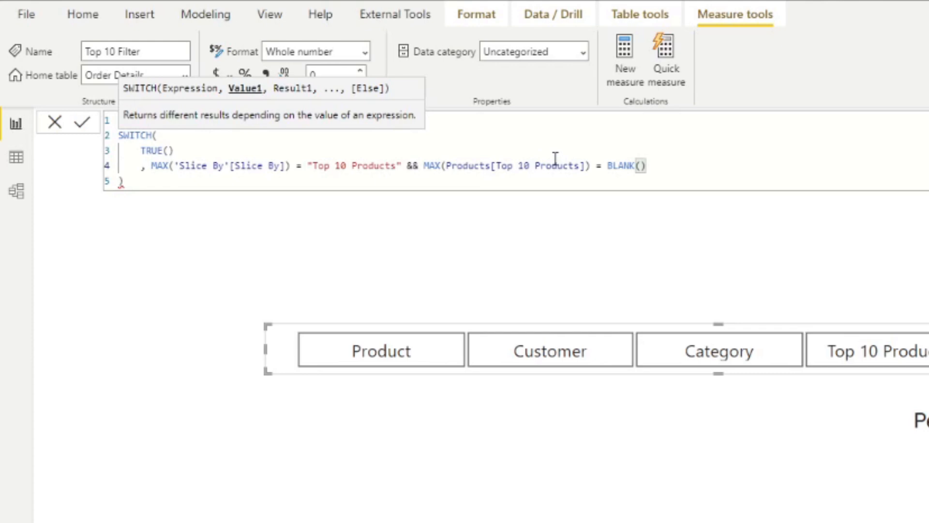
text(, 1)
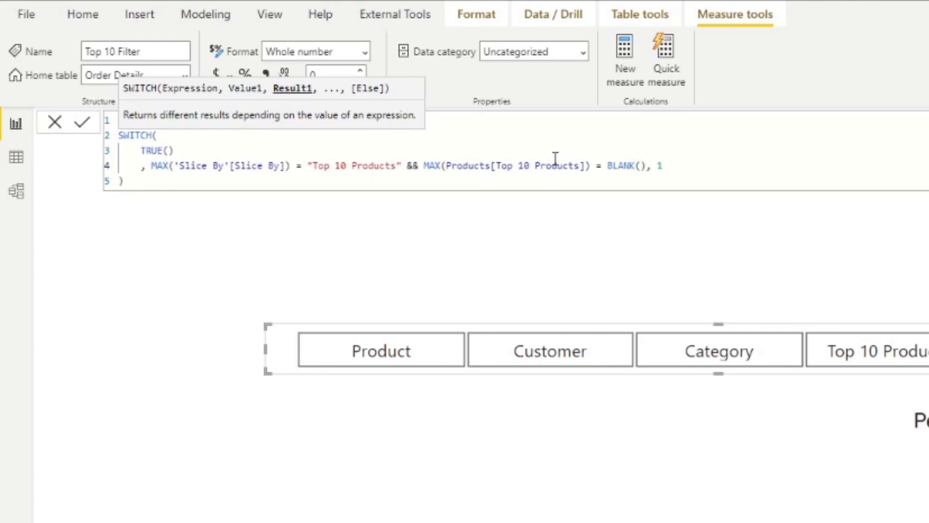
key(shift+Return)
text(,)
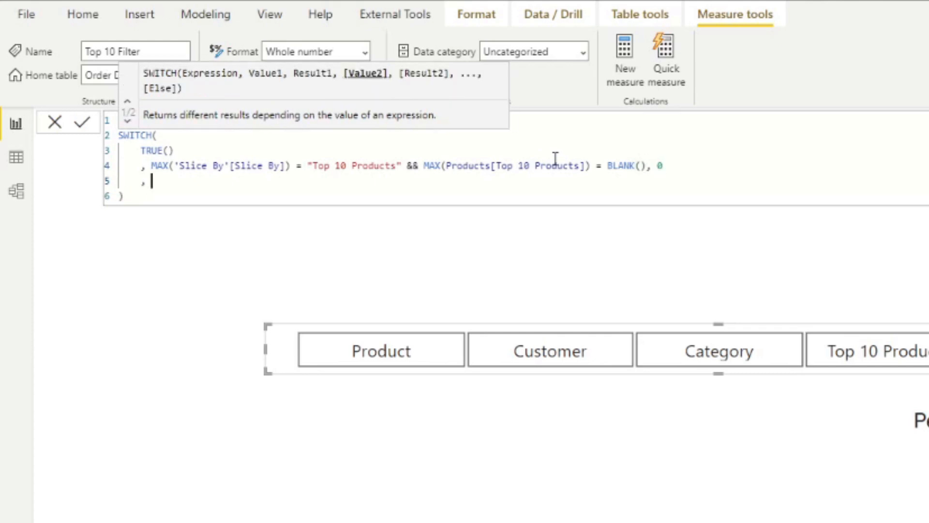
- Add a second SWITCH condition by pasting the copied one and adapting it to "Top 10 Customers" and MAX(Customers[Top 10 Customers]) = BLANK()
key(ctrl+v)
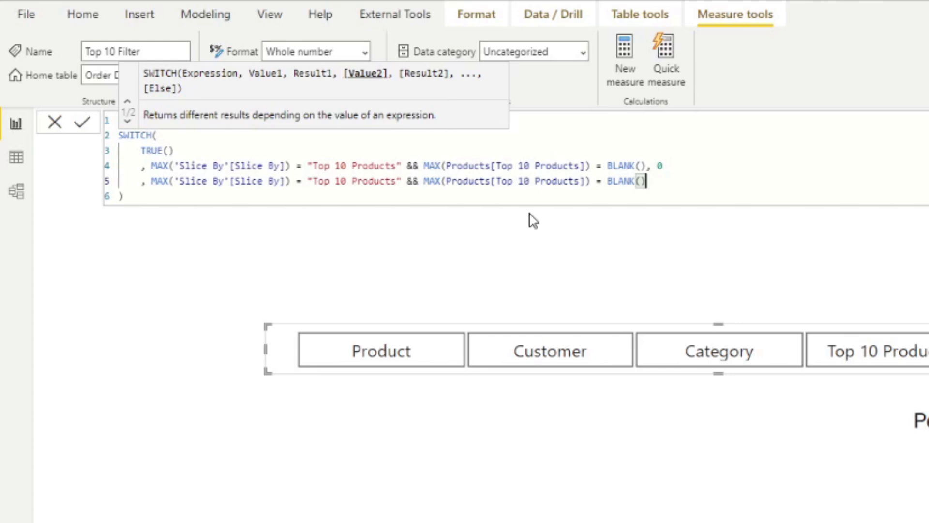
double_click(373, 181)
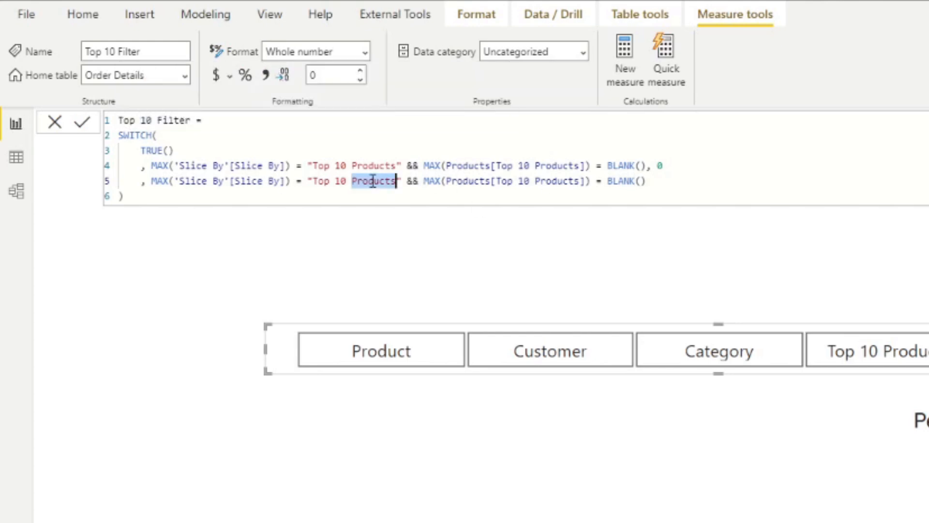
text(Customers)
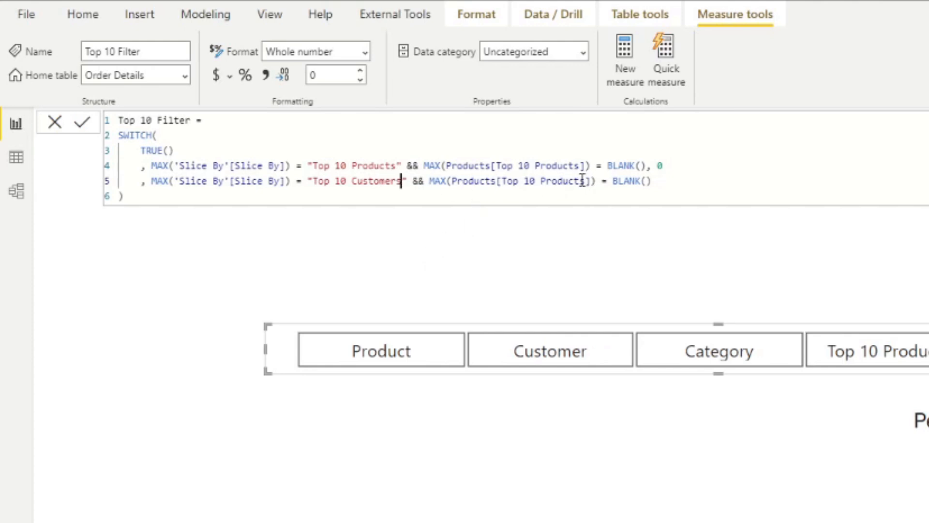
drag(591, 181, 460, 173)
text(top 10)
key(Down)
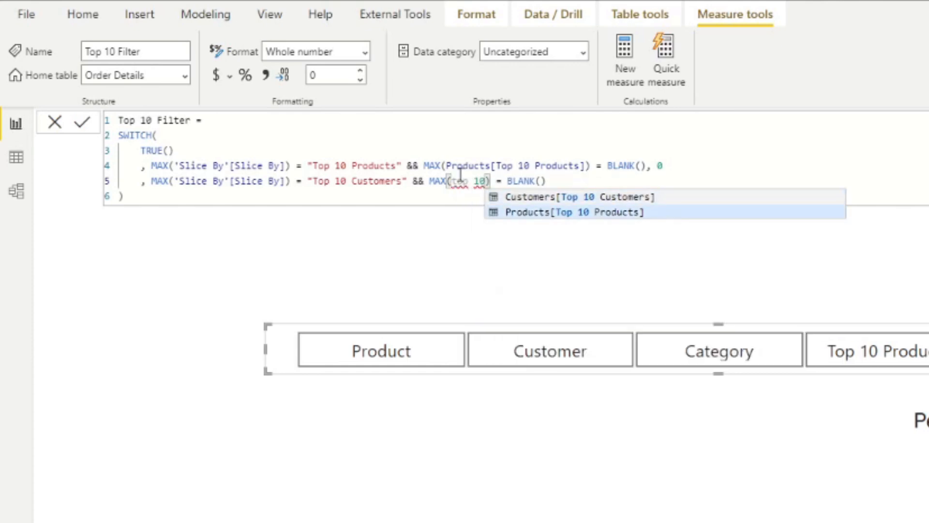
key(Up)
key(Tab)
- Give the Top 10 Customers case the result 0, add 1 as the SWITCH else value, and commit the Top 10 Filter measure
click(709, 179)
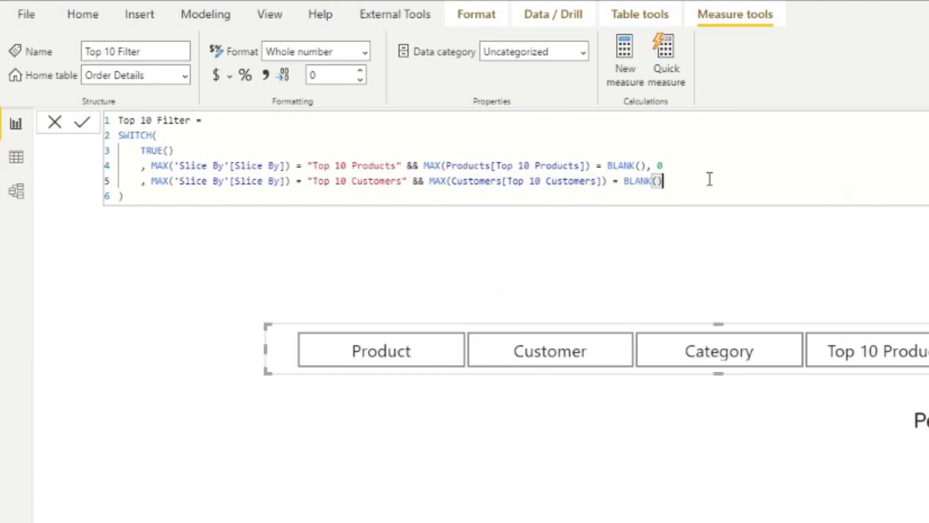
text(, 0)
key(shift+Return)
text(, 1)
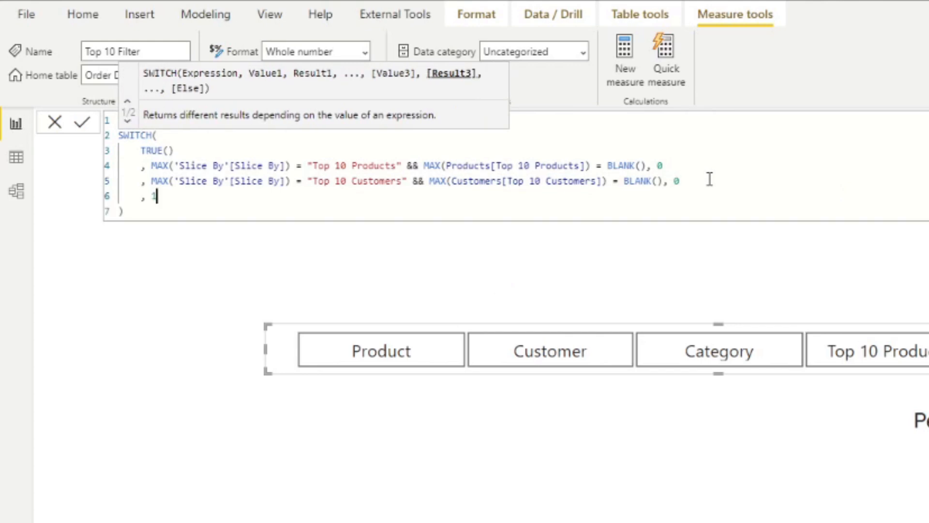
key(Return)
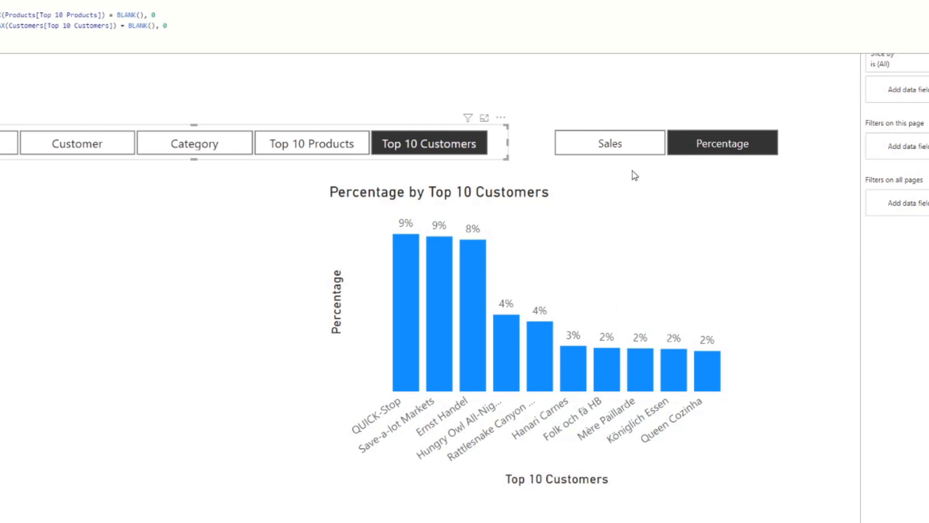
- Check the chart for Top 10 Products by Sales and by Percentage, and for Top 10 Customers by Sales
click(338, 144)
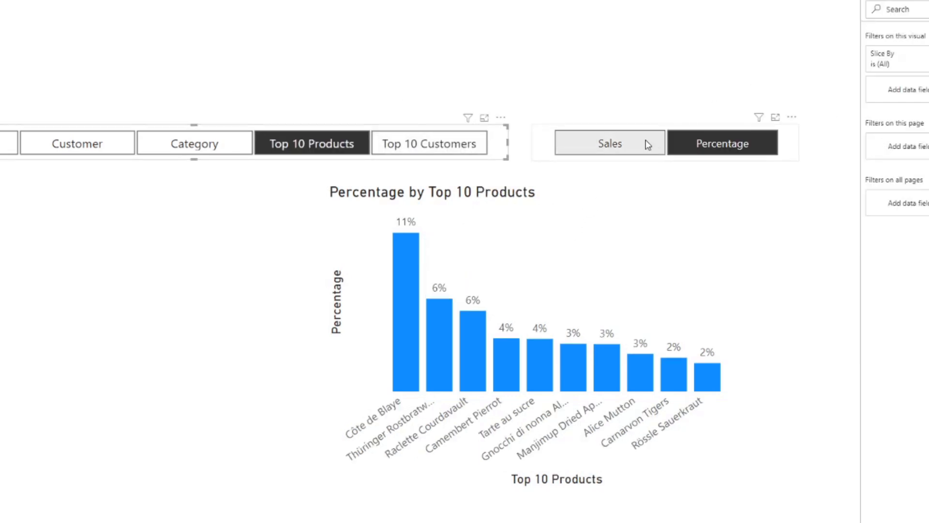
click(636, 153)
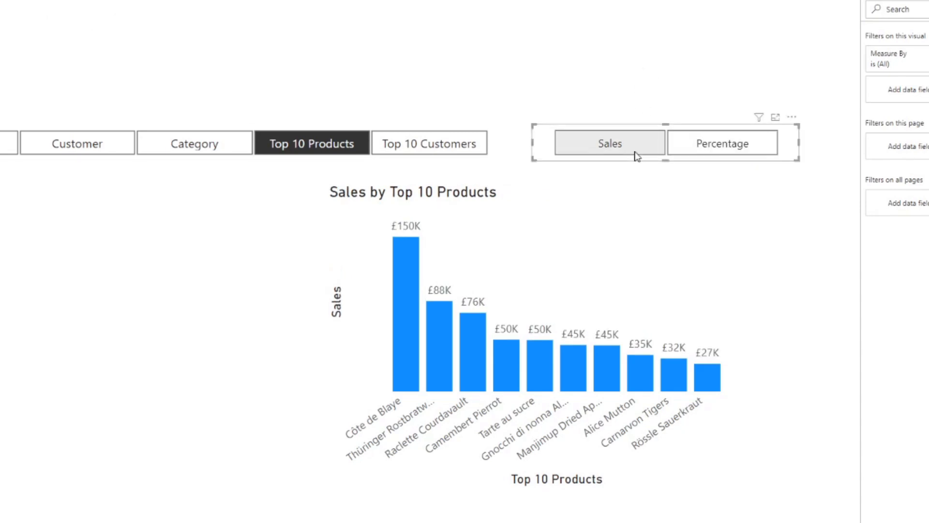
click(703, 153)
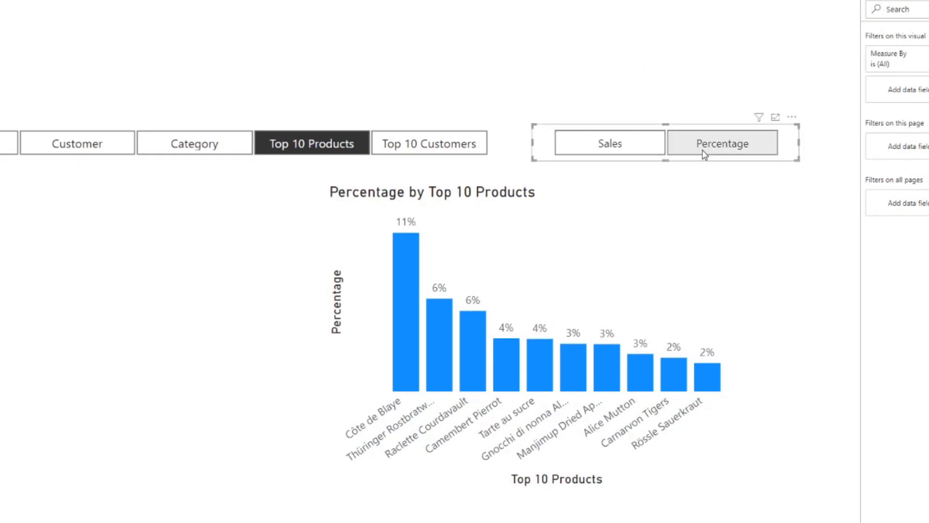
click(395, 151)
click(623, 143)
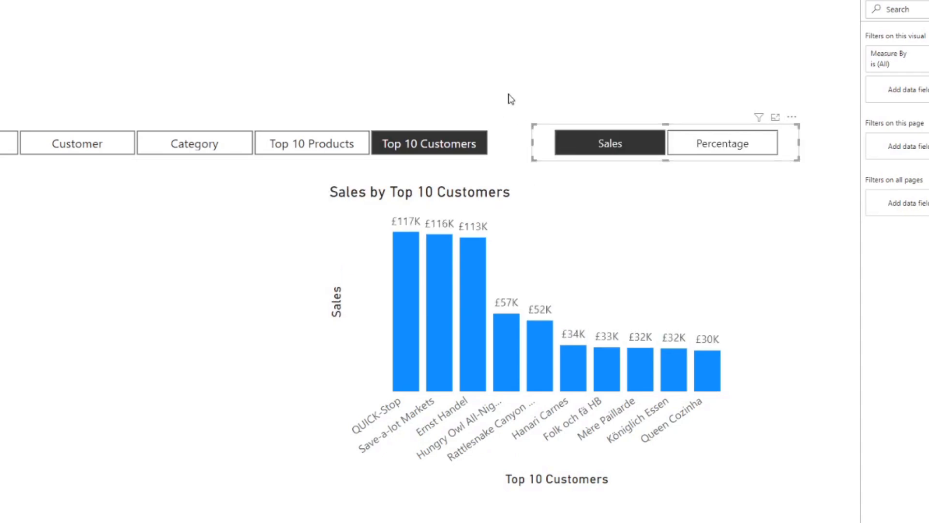